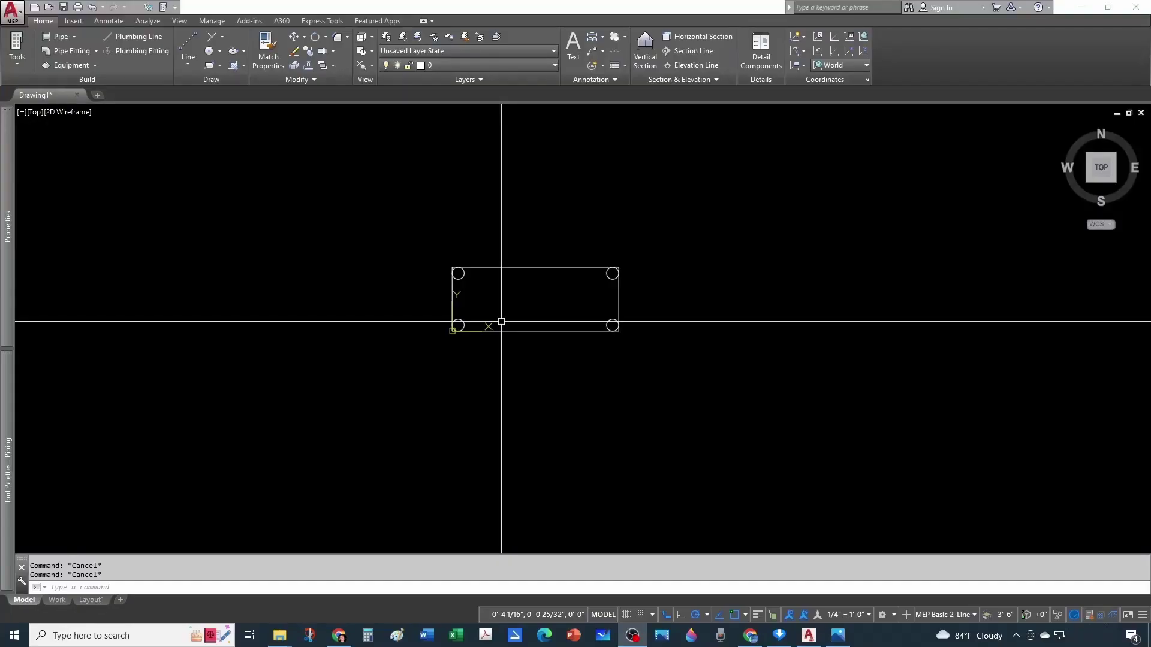
Start a polyline at the lower-left circle's bottom and run the bottom edge to the lower-right circle
{"action": "scroll", "coordinate": [593, 357], "scroll_direction": "up", "scroll_amount": 2}
{"action": "middle_click_drag", "start_coordinate": [542, 365], "coordinate": [606, 450]}
{"action": "key", "text": "Return"}
{"action": "scroll", "coordinate": [531, 433], "scroll_direction": "up", "scroll_amount": 3}
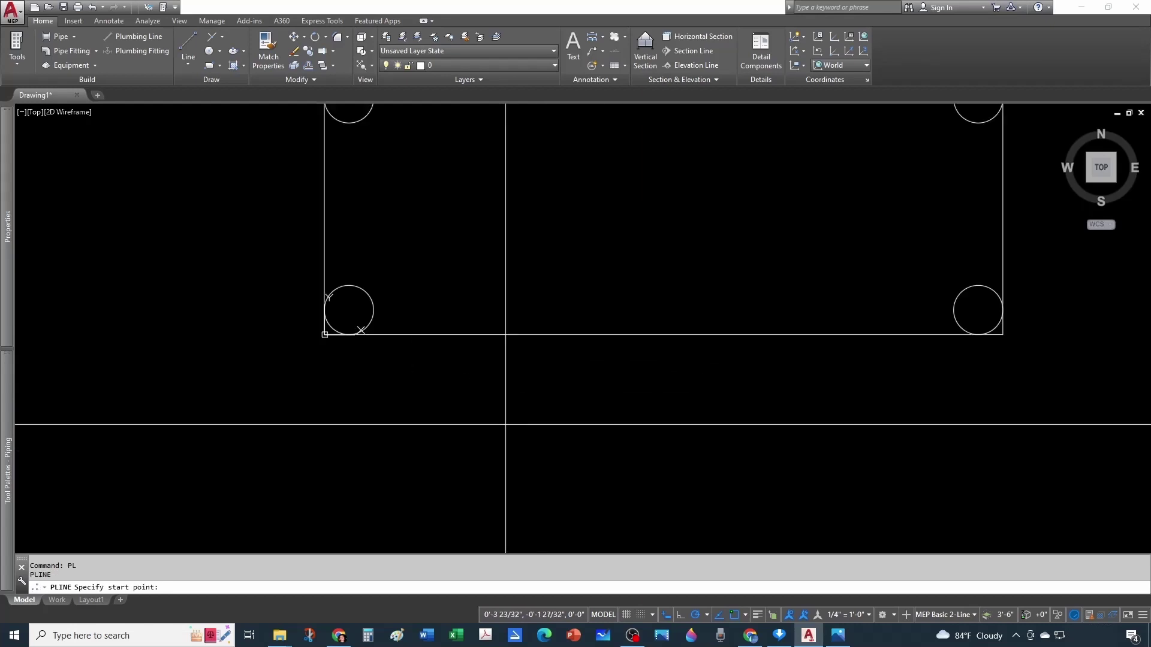
{"action": "left_click", "coordinate": [355, 337]}
{"action": "scroll", "coordinate": [383, 326], "scroll_direction": "down", "scroll_amount": 2}
{"action": "scroll", "coordinate": [591, 334], "scroll_direction": "up", "scroll_amount": 2}
{"action": "scroll", "coordinate": [732, 318], "scroll_direction": "up", "scroll_amount": 3}
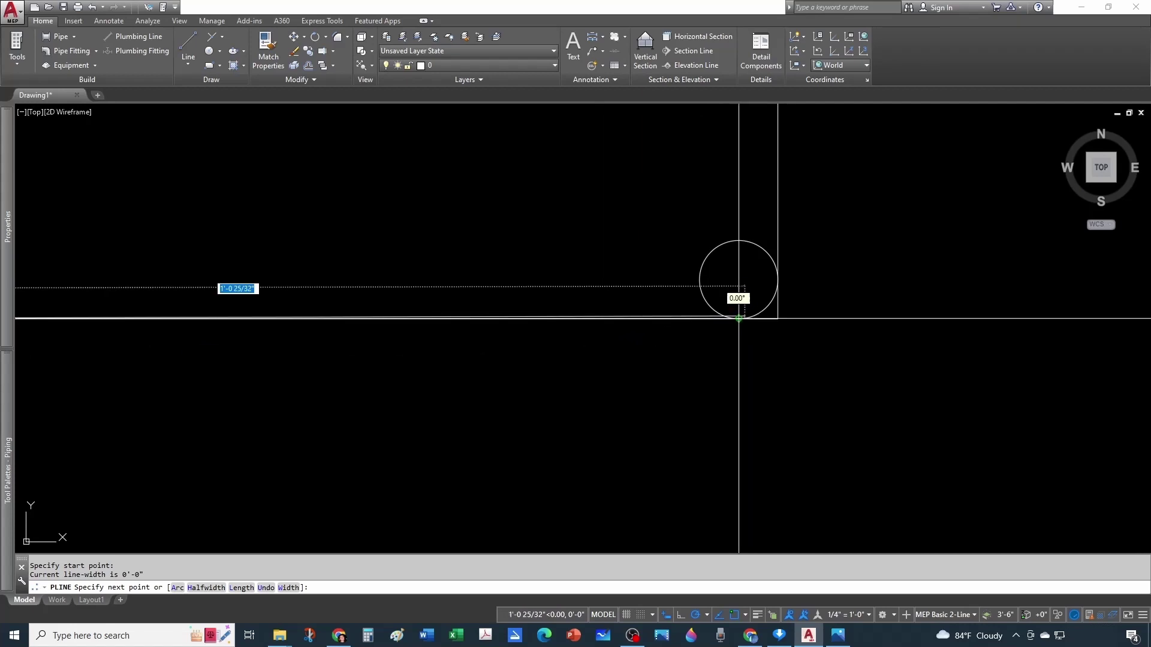
{"action": "left_click", "coordinate": [734, 318]}
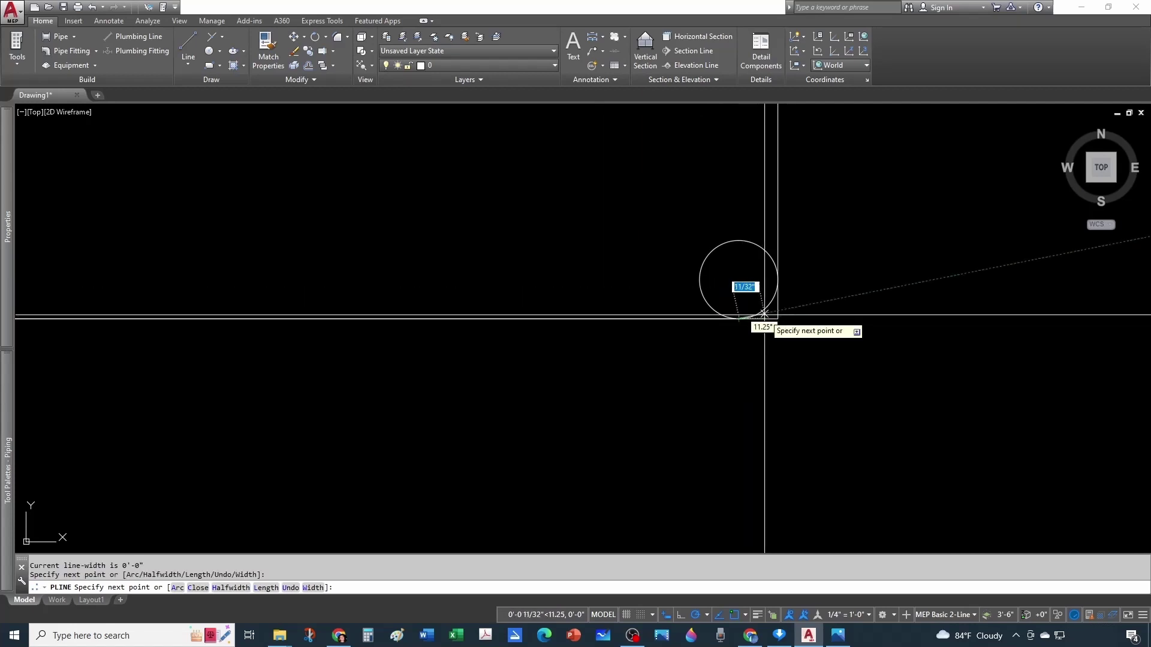
Round the lower-right corner with an arc, then run the right edge up to the top-right circle
{"action": "type", "text": "a"}
{"action": "key", "text": "Return"}
{"action": "scroll", "coordinate": [766, 315], "scroll_direction": "up", "scroll_amount": 2}
{"action": "scroll", "coordinate": [780, 279], "scroll_direction": "down", "scroll_amount": 4}
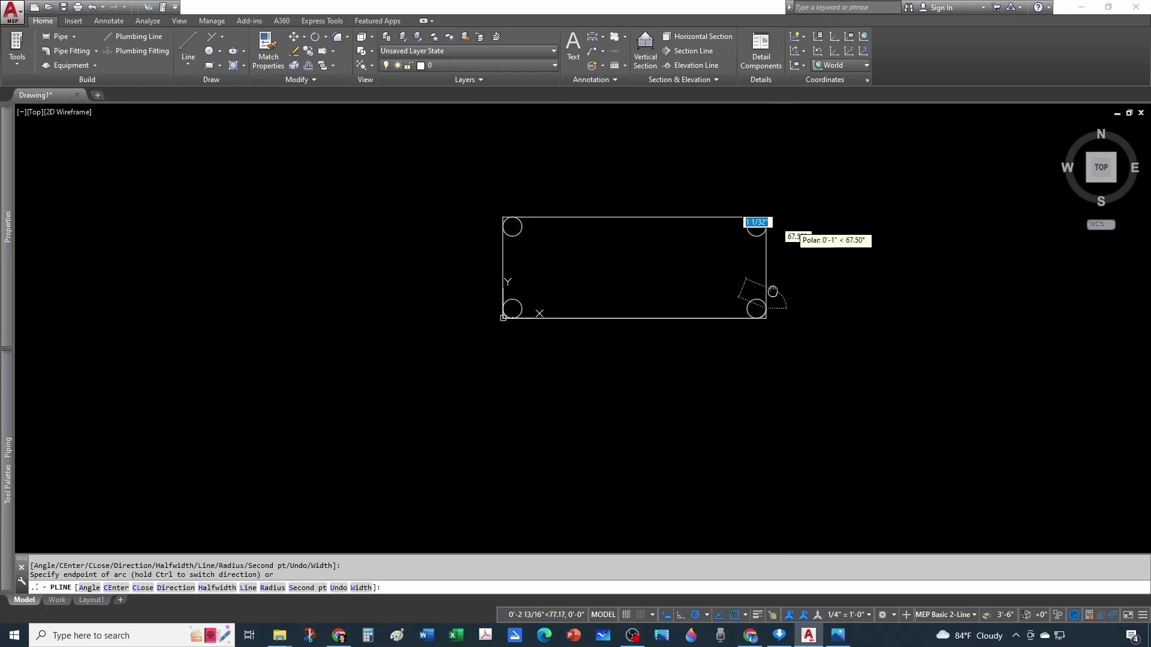
{"action": "type", "text": "l"}
{"action": "key", "text": "Return"}
{"action": "scroll", "coordinate": [749, 239], "scroll_direction": "up", "scroll_amount": 8}
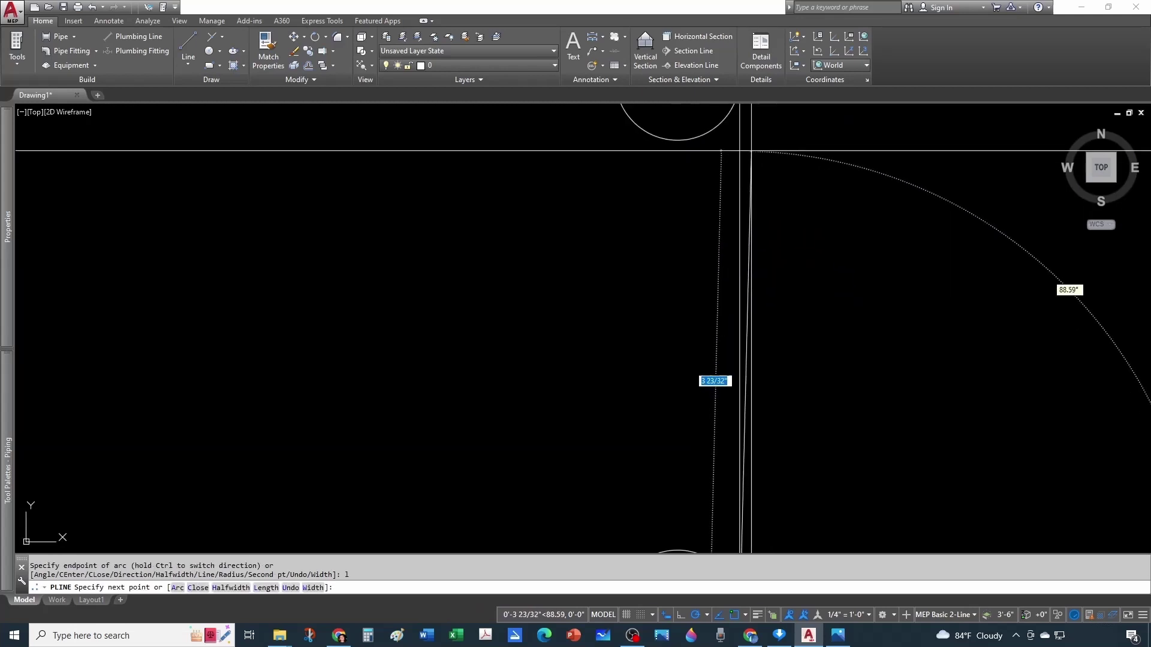
{"action": "middle_click_drag", "start_coordinate": [751, 151], "coordinate": [745, 303]}
{"action": "left_click", "coordinate": [748, 241]}
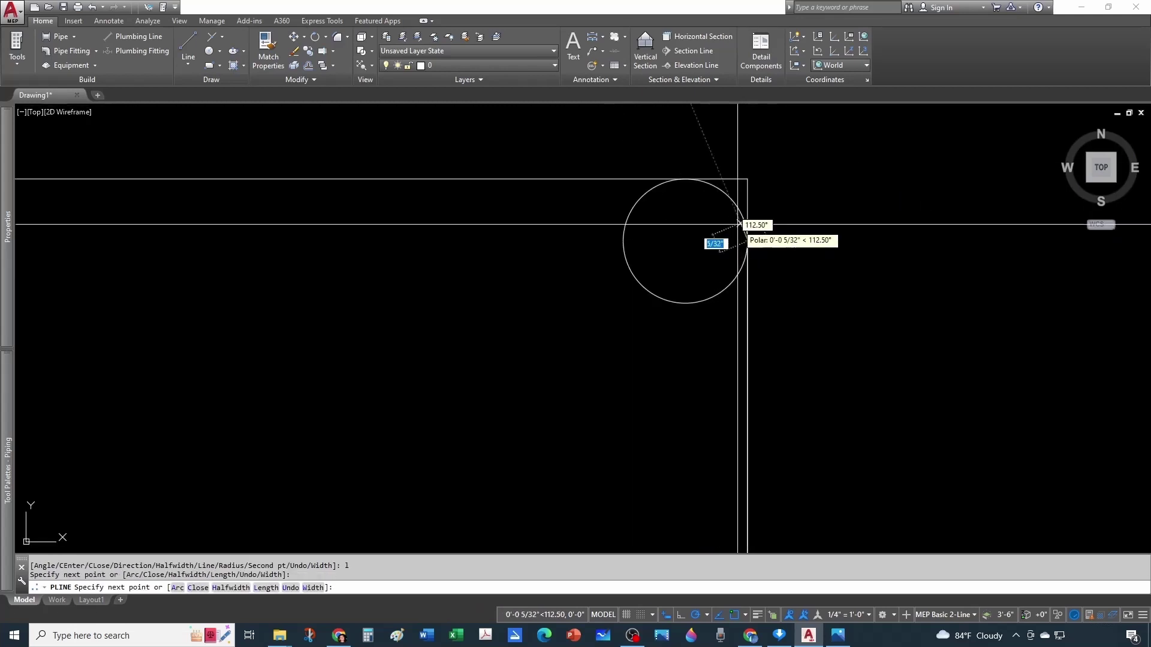
Arc around the top-right corner and run the top edge to the top-left circle's top
{"action": "type", "text": "a"}
{"action": "key", "text": "Return"}
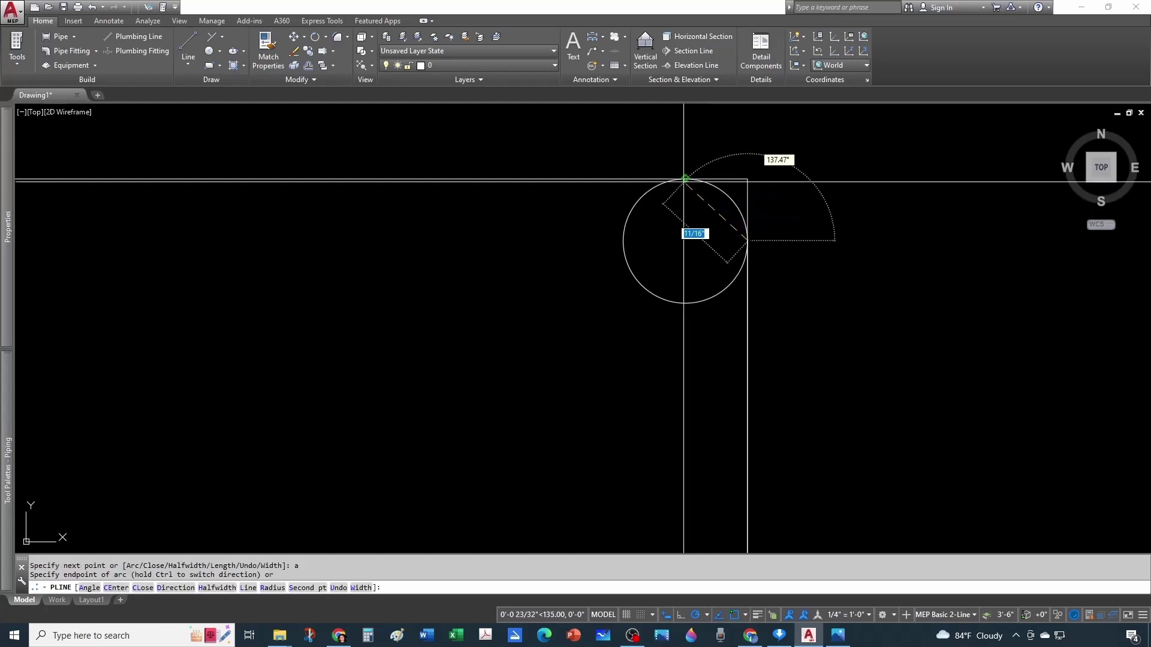
{"action": "type", "text": "l"}
{"action": "key", "text": "Return"}
{"action": "scroll", "coordinate": [590, 225], "scroll_direction": "down", "scroll_amount": 6}
{"action": "scroll", "coordinate": [490, 221], "scroll_direction": "up", "scroll_amount": 6}
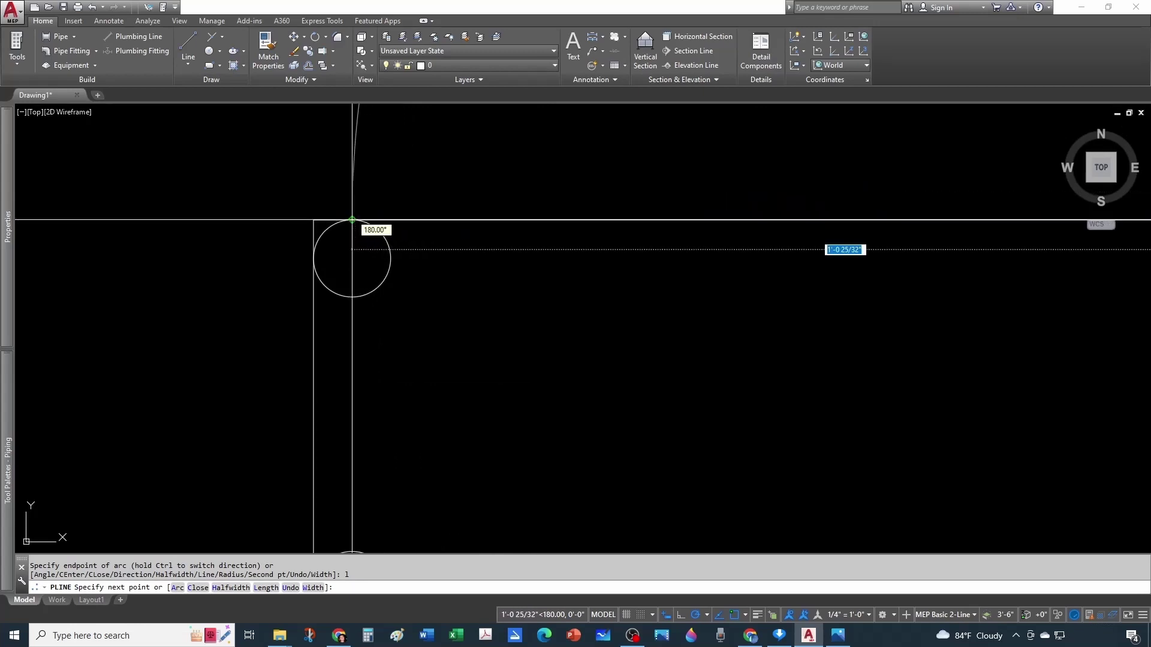
{"action": "left_click", "coordinate": [352, 220]}
Round the remaining left corners with arcs, finishing at the corner circle's bottom
{"action": "type", "text": "a"}
{"action": "key", "text": "Return"}
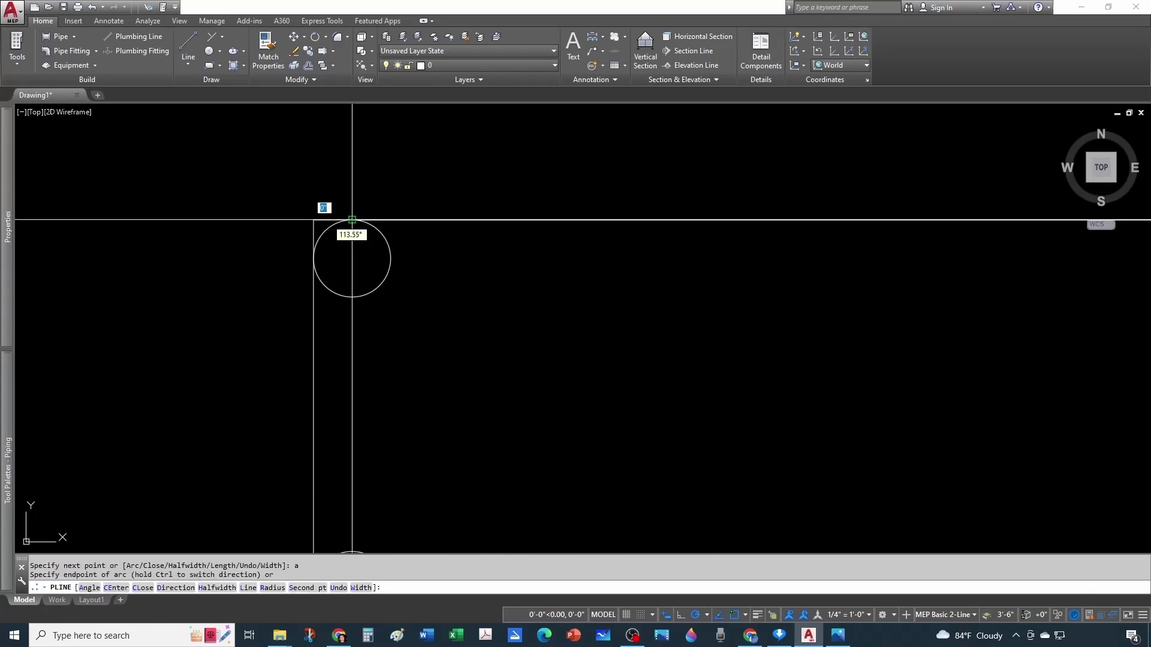
{"action": "scroll", "coordinate": [344, 306], "scroll_direction": "down", "scroll_amount": 3}
{"action": "type", "text": "l"}
{"action": "key", "text": "Return"}
{"action": "scroll", "coordinate": [344, 310], "scroll_direction": "up", "scroll_amount": 8}
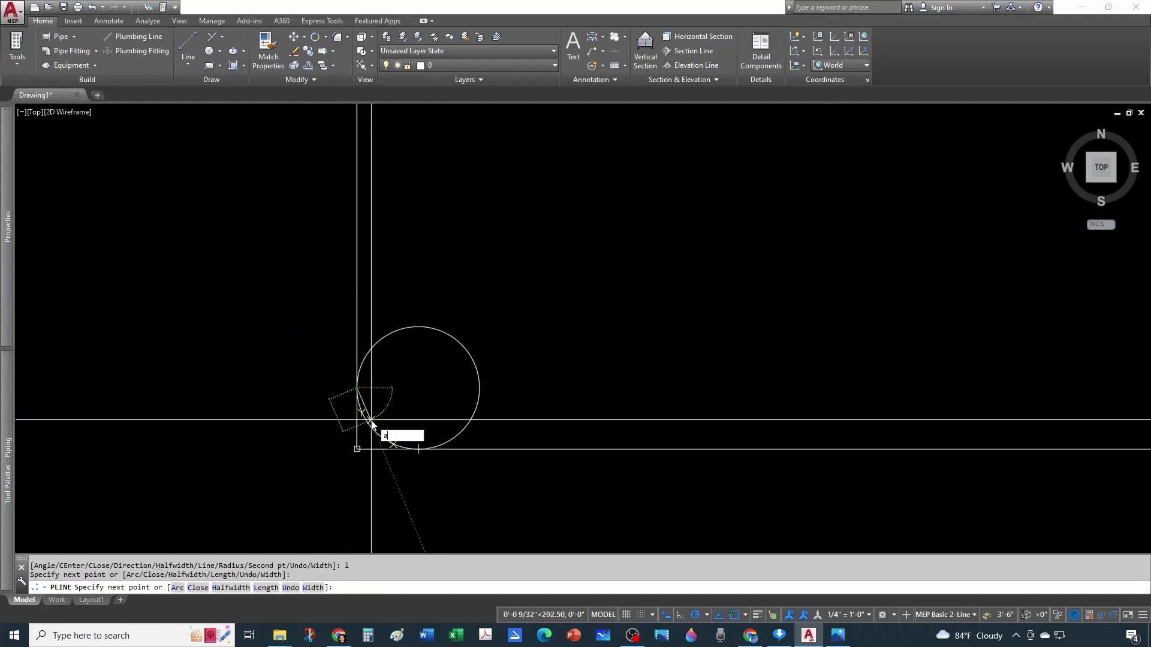
{"action": "type", "text": "a"}
{"action": "key", "text": "Return"}
{"action": "scroll", "coordinate": [416, 449], "scroll_direction": "up", "scroll_amount": 3}
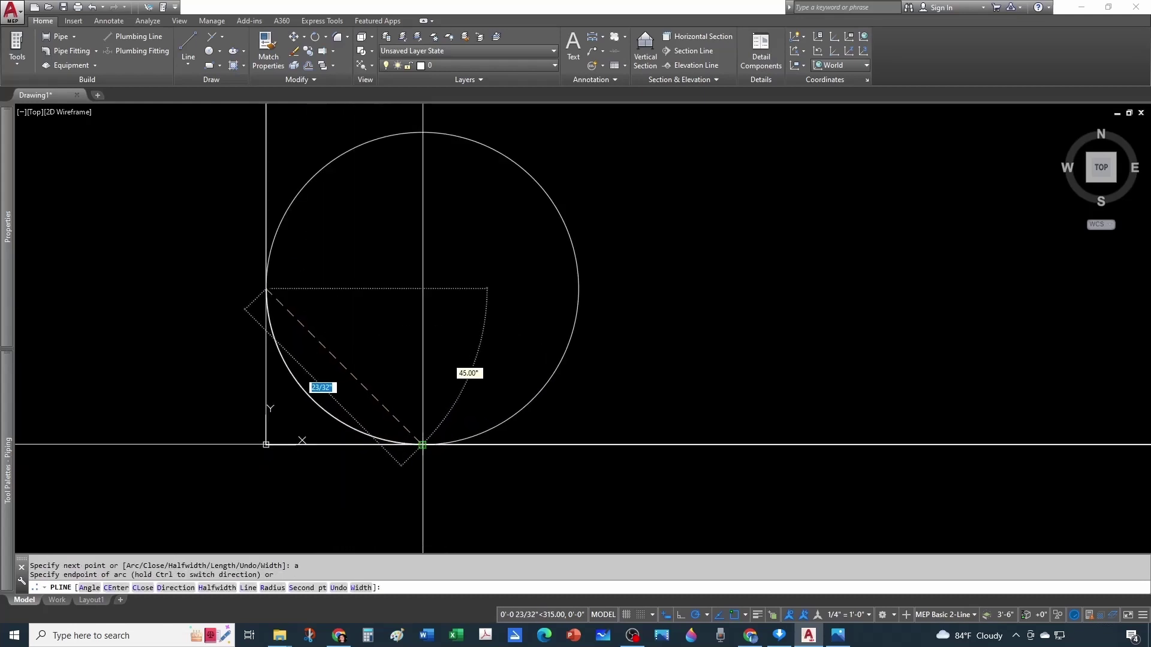
{"action": "left_click", "coordinate": [423, 444]}
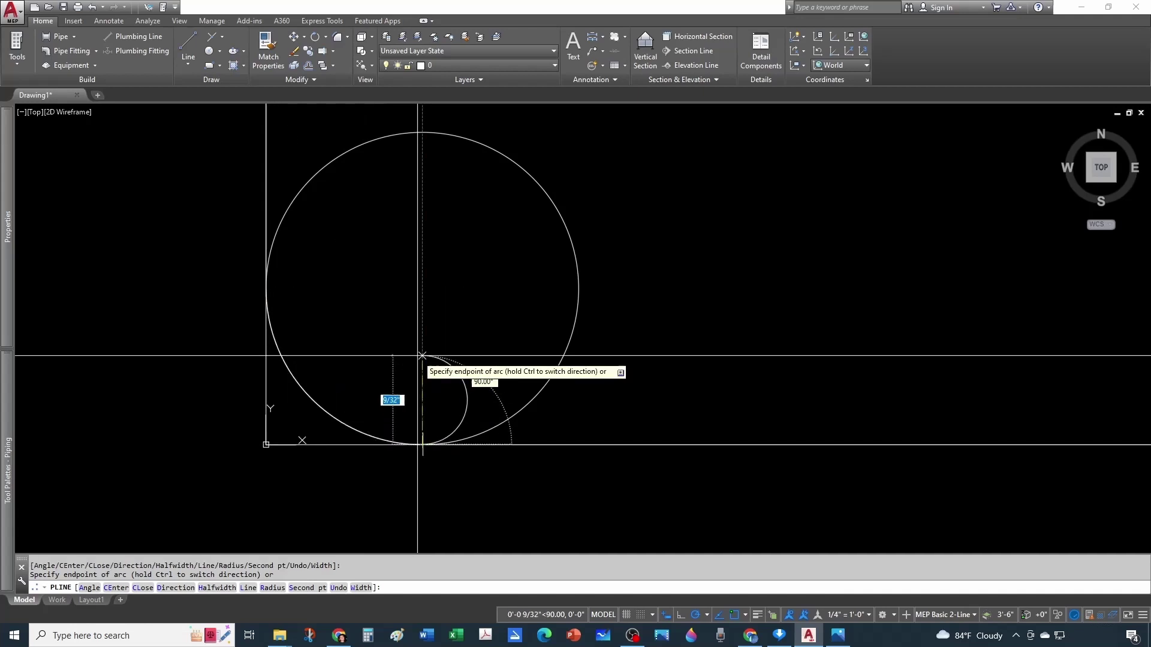
End the polyline and window-delete the two left corner circles
{"action": "key", "text": "Escape"}
{"action": "key", "text": "Escape"}
{"action": "scroll", "coordinate": [419, 354], "scroll_direction": "down", "scroll_amount": 8}
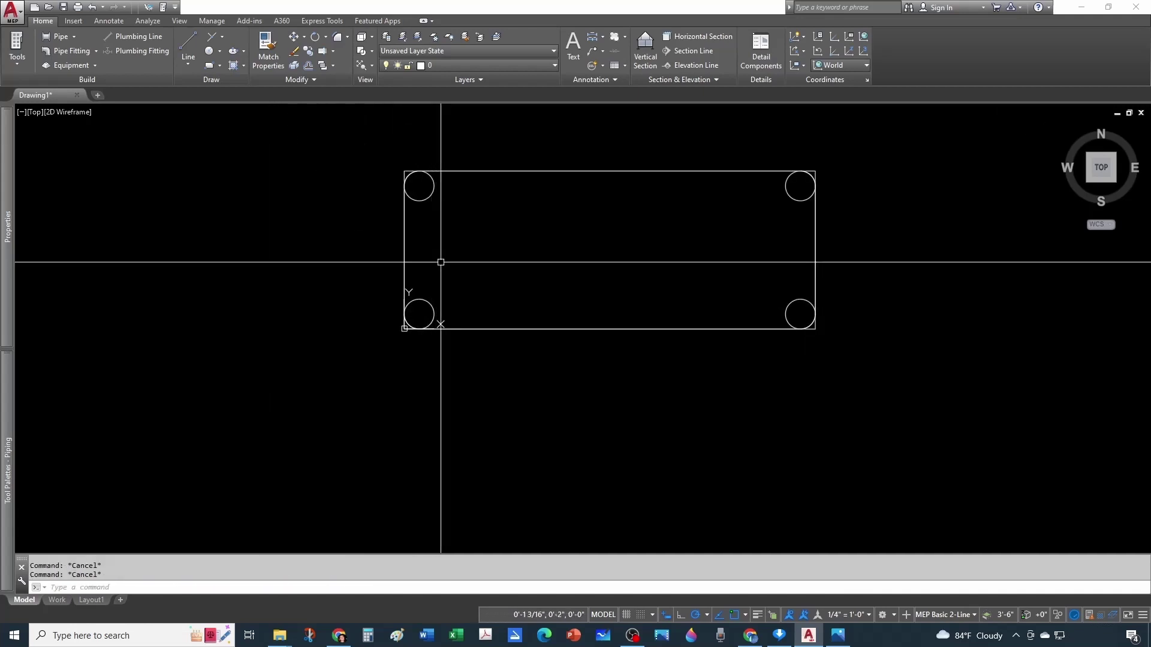
{"action": "left_click", "coordinate": [349, 174]}
{"action": "left_click", "coordinate": [547, 513]}
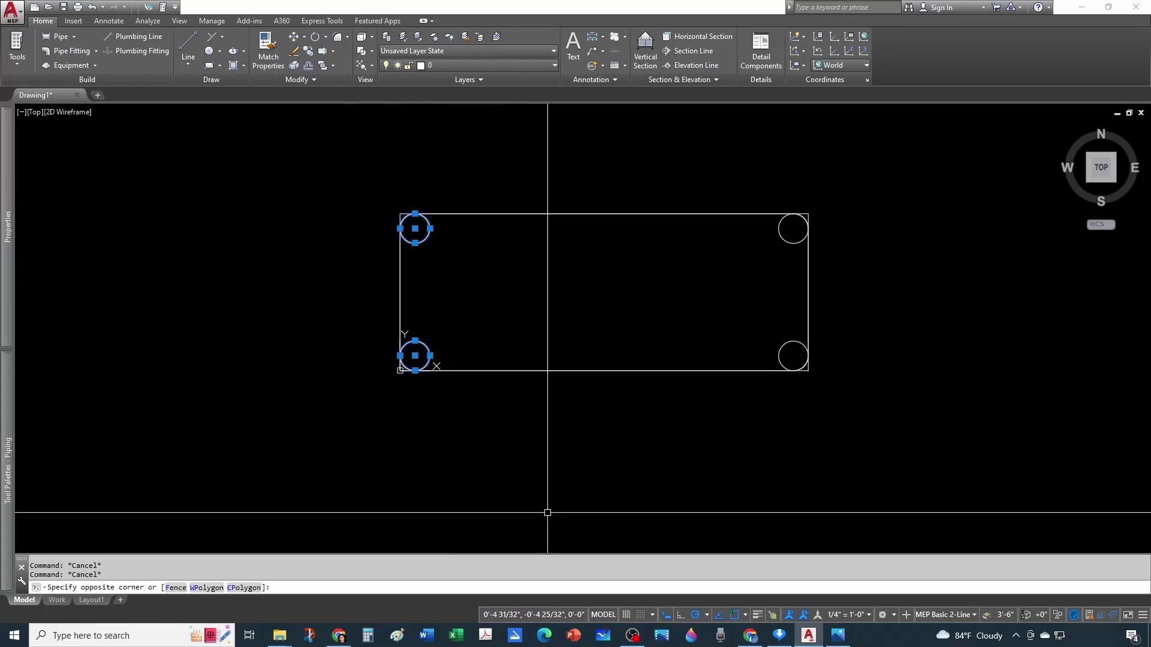
{"action": "key", "text": "Delete"}
Window-delete the top-right and bottom-right corner circles
{"action": "left_click", "coordinate": [369, 194]}
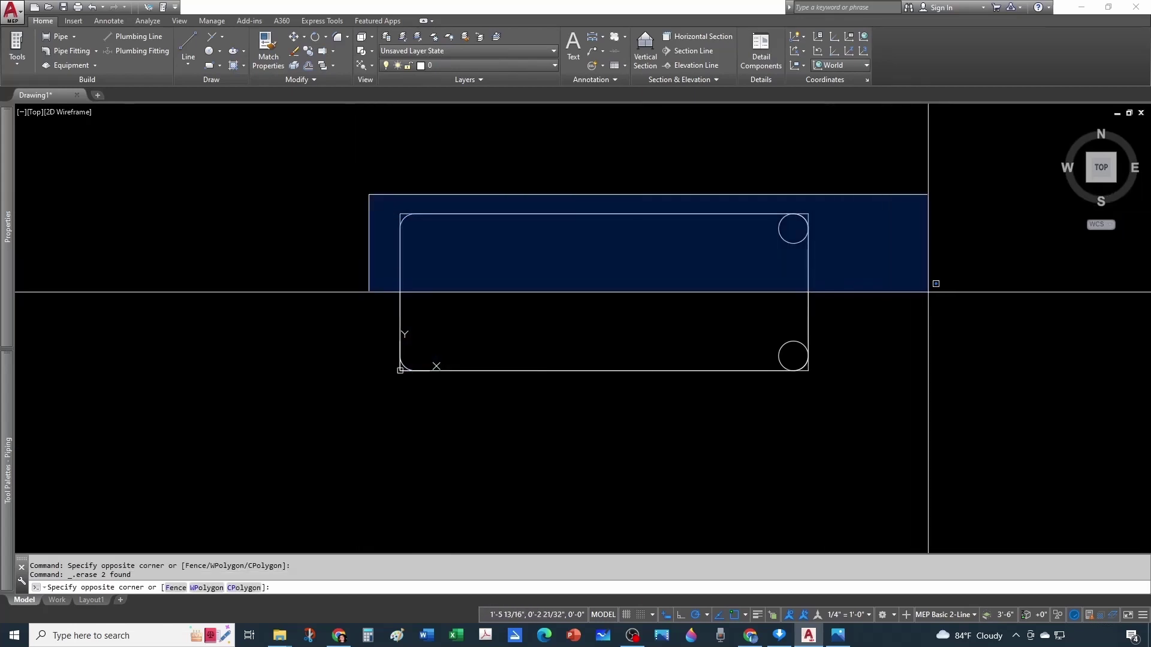
{"action": "left_click", "coordinate": [936, 284]}
{"action": "key", "text": "Delete"}
{"action": "left_click", "coordinate": [768, 305]}
{"action": "left_click", "coordinate": [869, 408]}
{"action": "key", "text": "Delete"}
{"action": "scroll", "coordinate": [812, 228], "scroll_direction": "up", "scroll_amount": 5}
{"action": "scroll", "coordinate": [752, 226], "scroll_direction": "down", "scroll_amount": 5}
In SW Isometric view, extrude the rounded outline 8.82" high into a solid box
{"action": "middle_click_drag", "start_coordinate": [581, 320], "coordinate": [593, 310]}
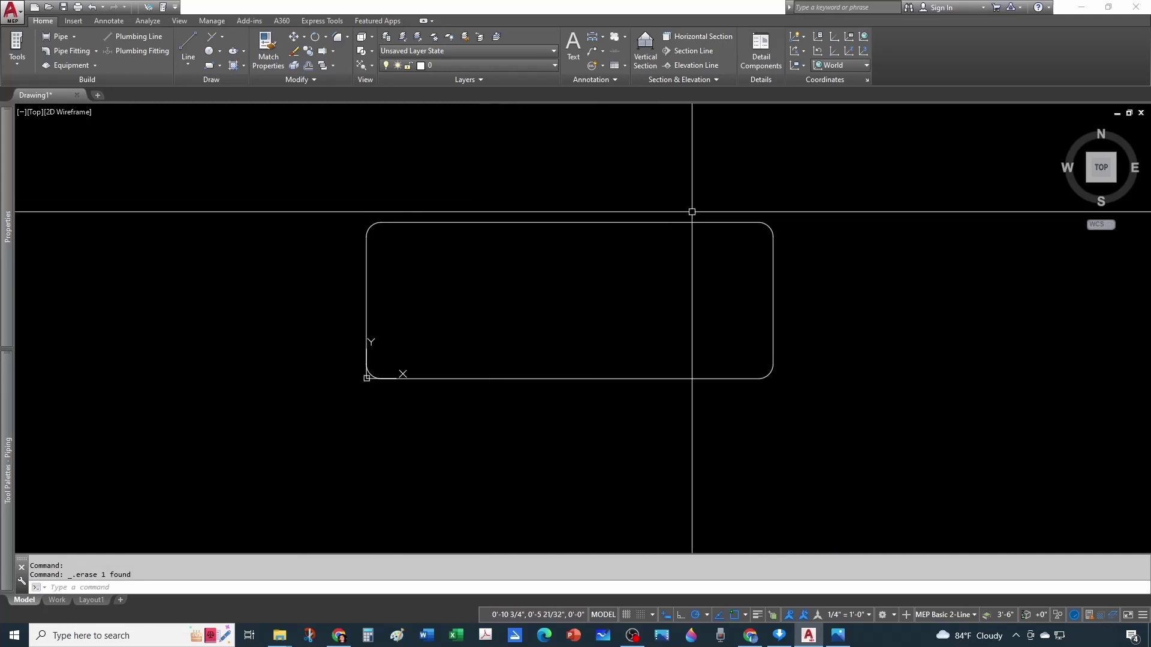
{"action": "left_click", "coordinate": [1088, 182]}
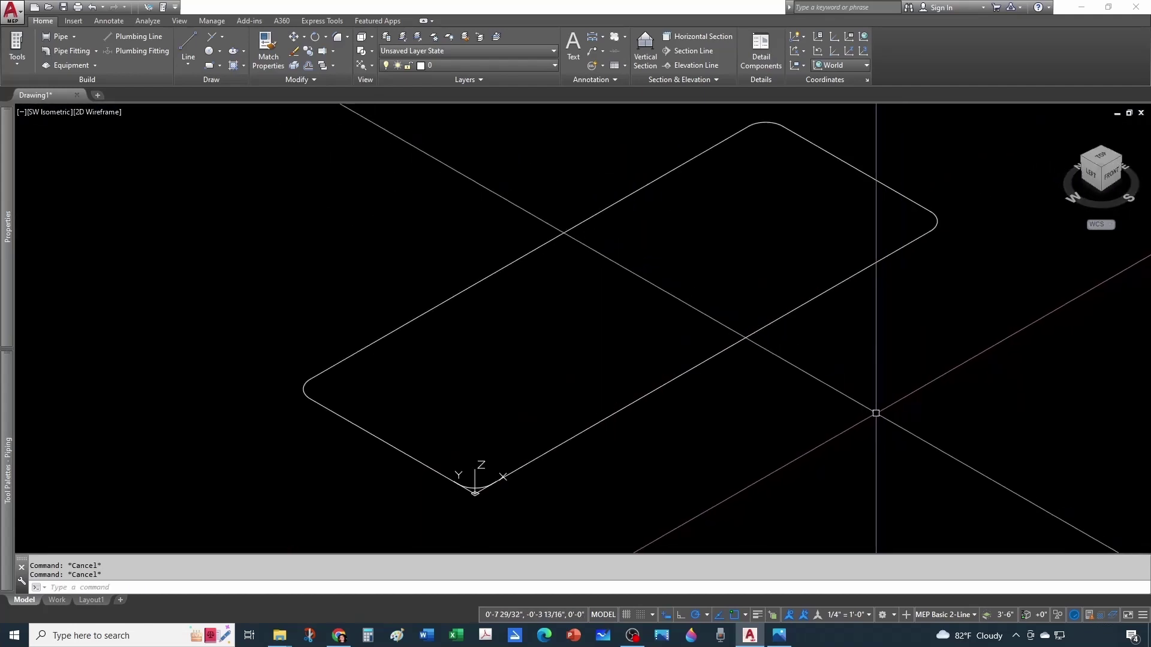
{"action": "left_click", "coordinate": [639, 394]}
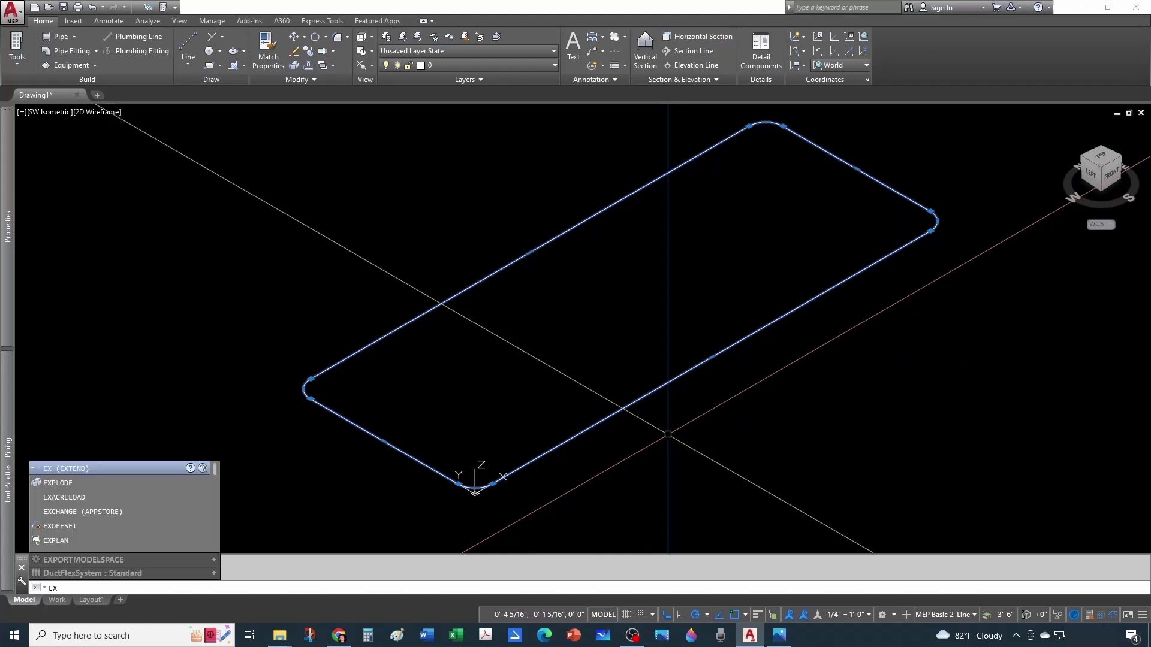
{"action": "type", "text": "ude"}
{"action": "key", "text": "Return"}
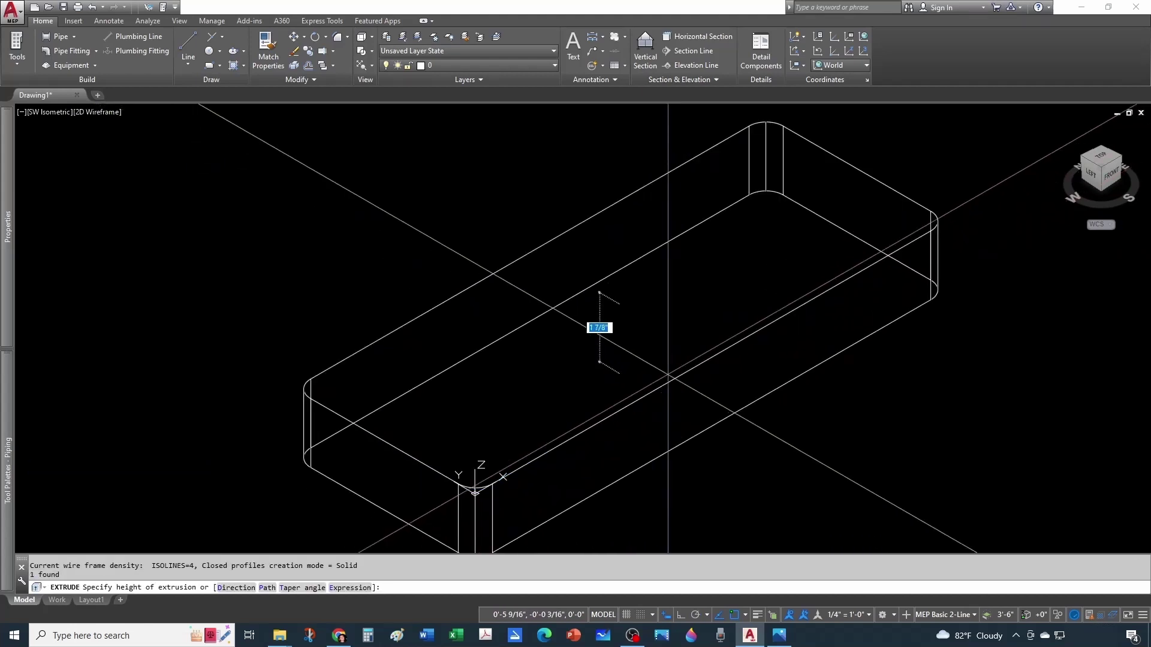
{"action": "scroll", "coordinate": [655, 317], "scroll_direction": "down", "scroll_amount": 3}
{"action": "scroll", "coordinate": [655, 317], "scroll_direction": "up", "scroll_amount": 2}
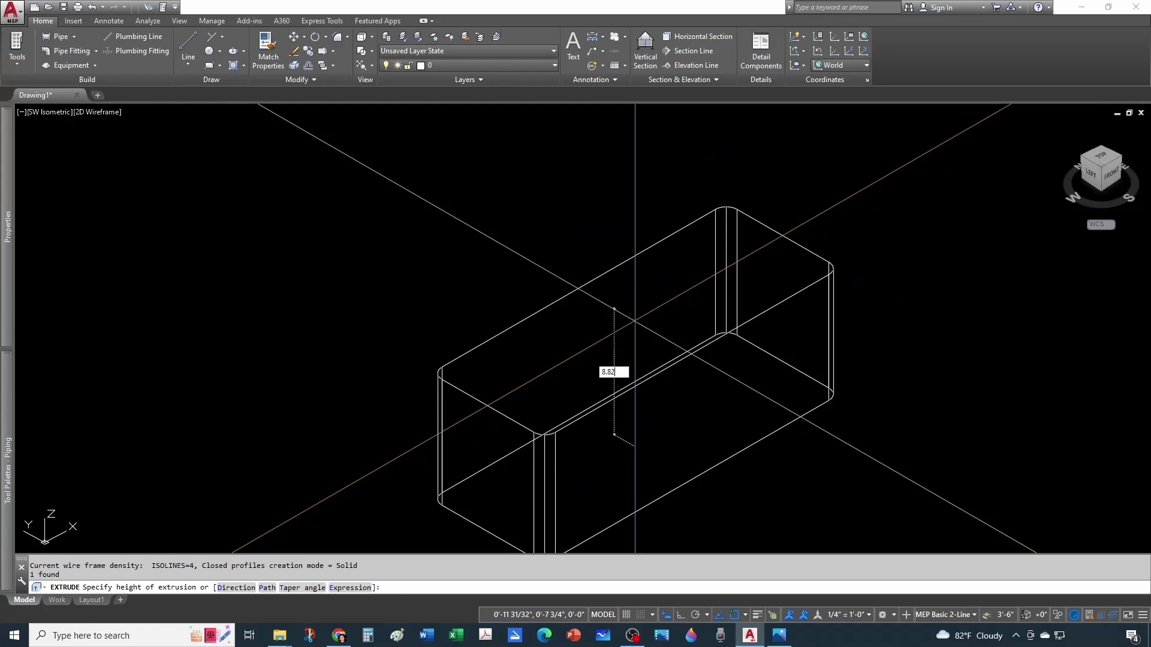
{"action": "key", "text": "Return"}
{"action": "key", "text": "Escape"}
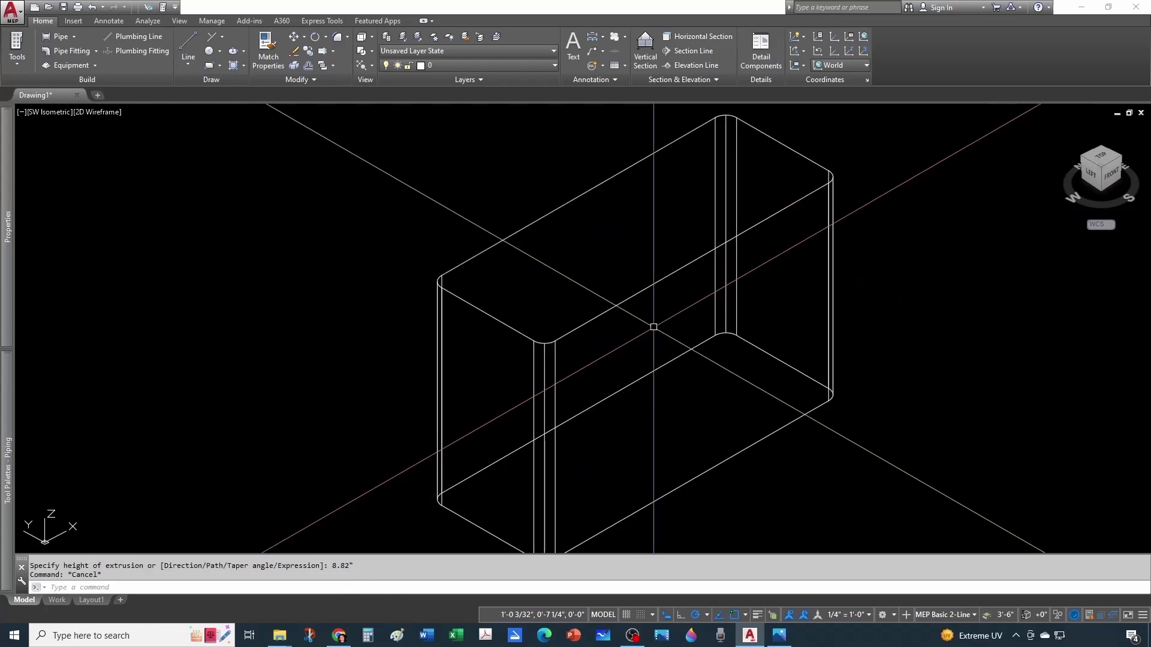
{"action": "scroll", "coordinate": [690, 336], "scroll_direction": "down", "scroll_amount": 3}
{"action": "scroll", "coordinate": [689, 197], "scroll_direction": "up", "scroll_amount": 3}
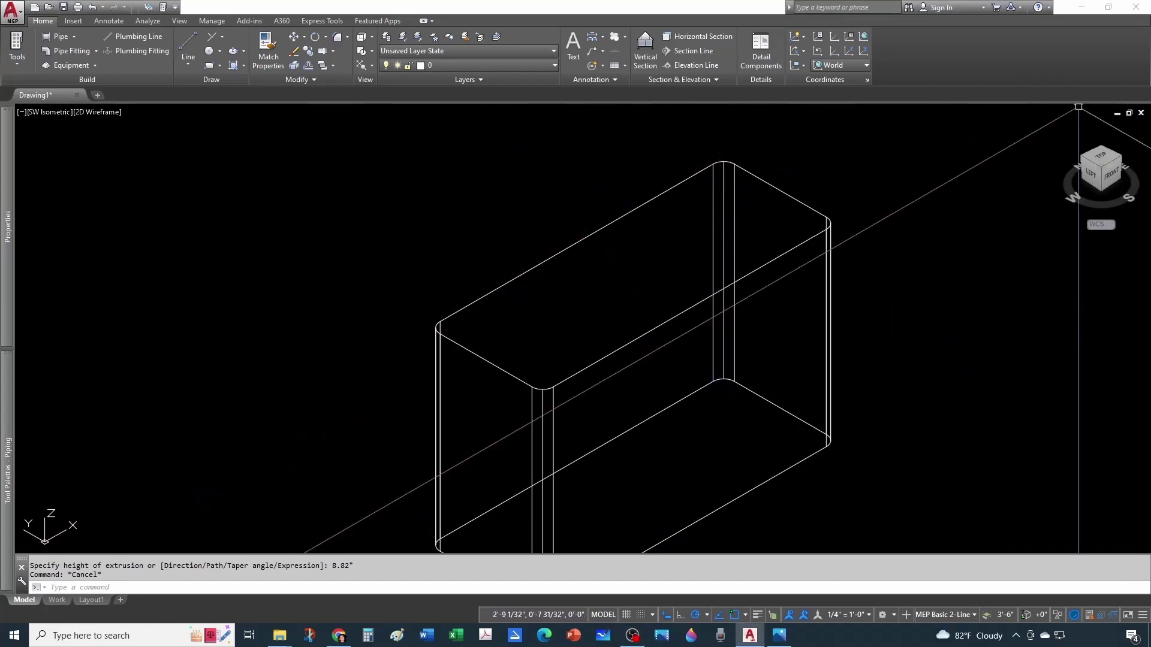
In top view, draw a 1/2" radius base circle near the box corner
{"action": "left_click", "coordinate": [1098, 160]}
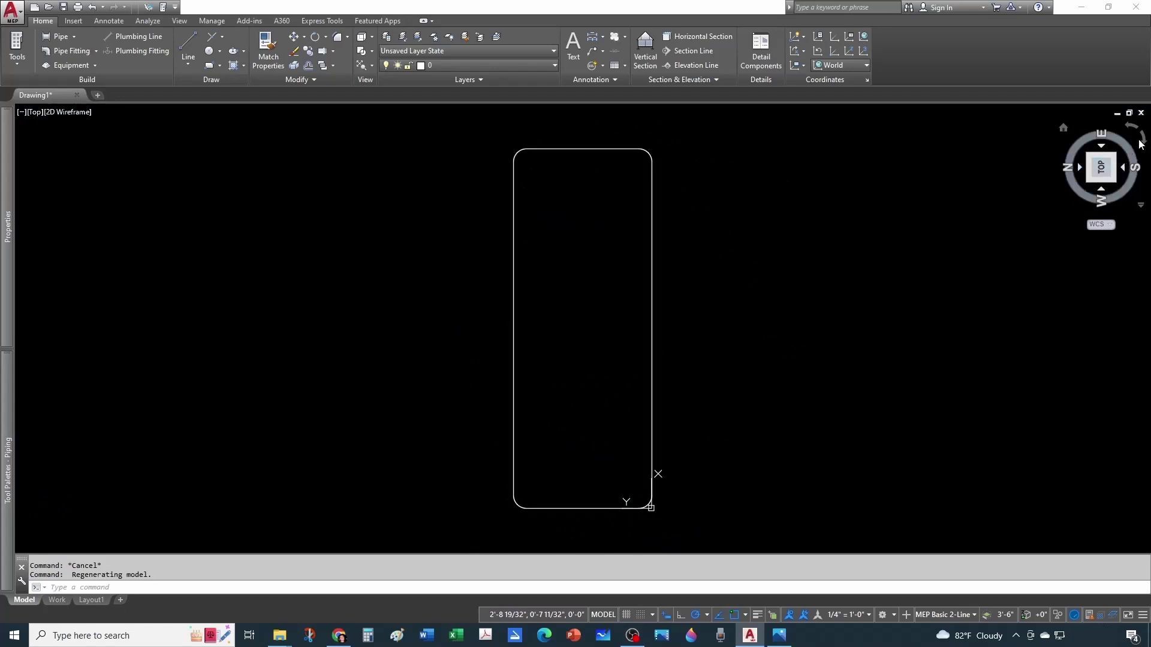
{"action": "left_click", "coordinate": [1143, 142]}
{"action": "scroll", "coordinate": [643, 400], "scroll_direction": "up", "scroll_amount": 6}
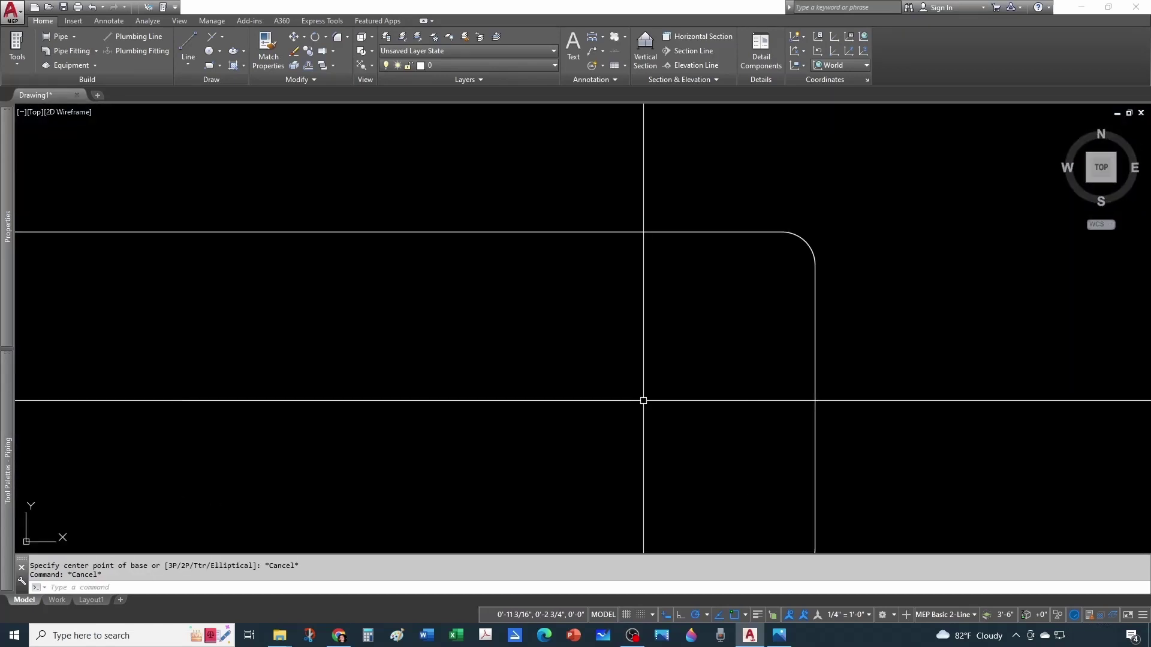
{"action": "key", "text": "Return"}
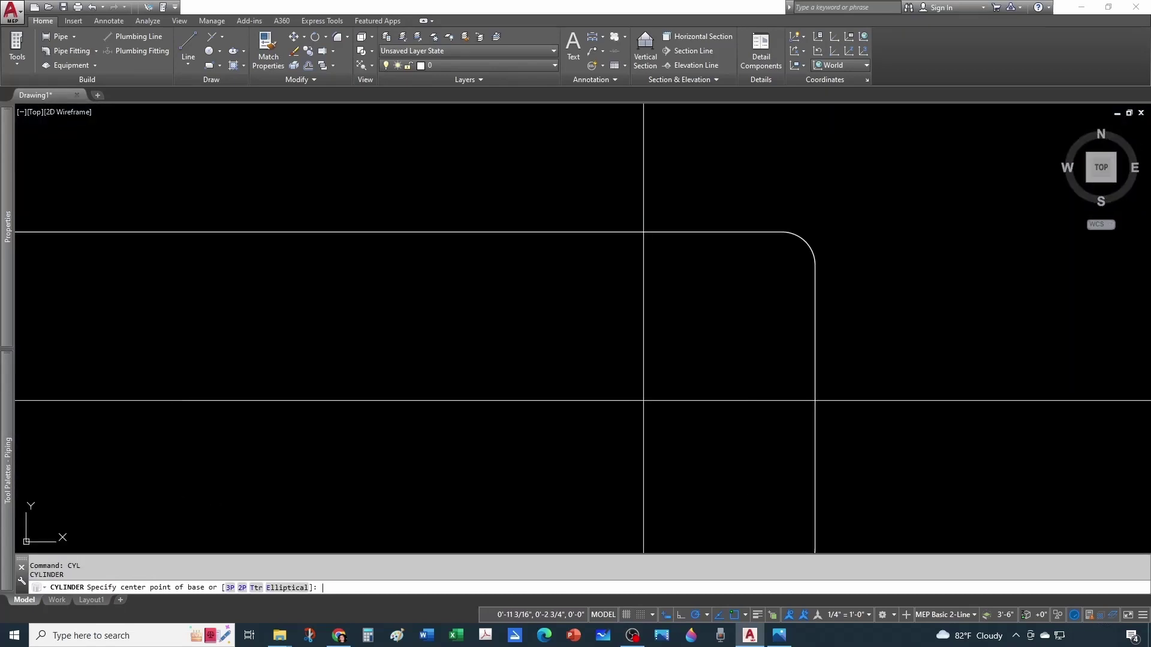
{"action": "left_click", "coordinate": [611, 379]}
{"action": "scroll", "coordinate": [614, 361], "scroll_direction": "up", "scroll_amount": 4}
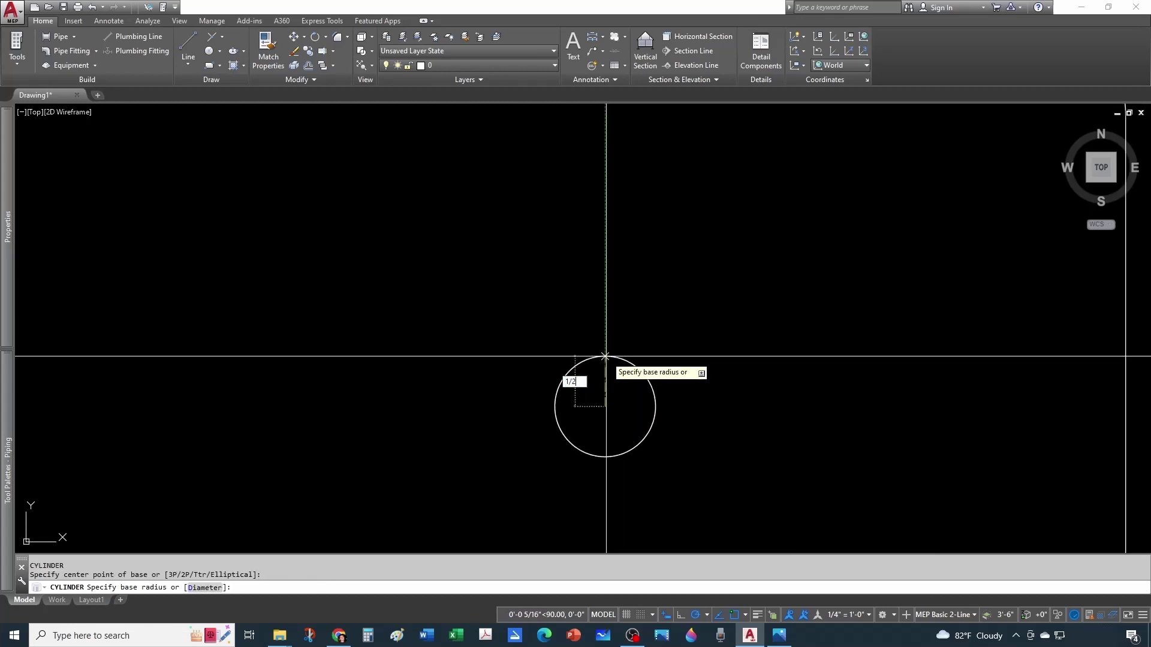
{"action": "left_click", "coordinate": [605, 356]}
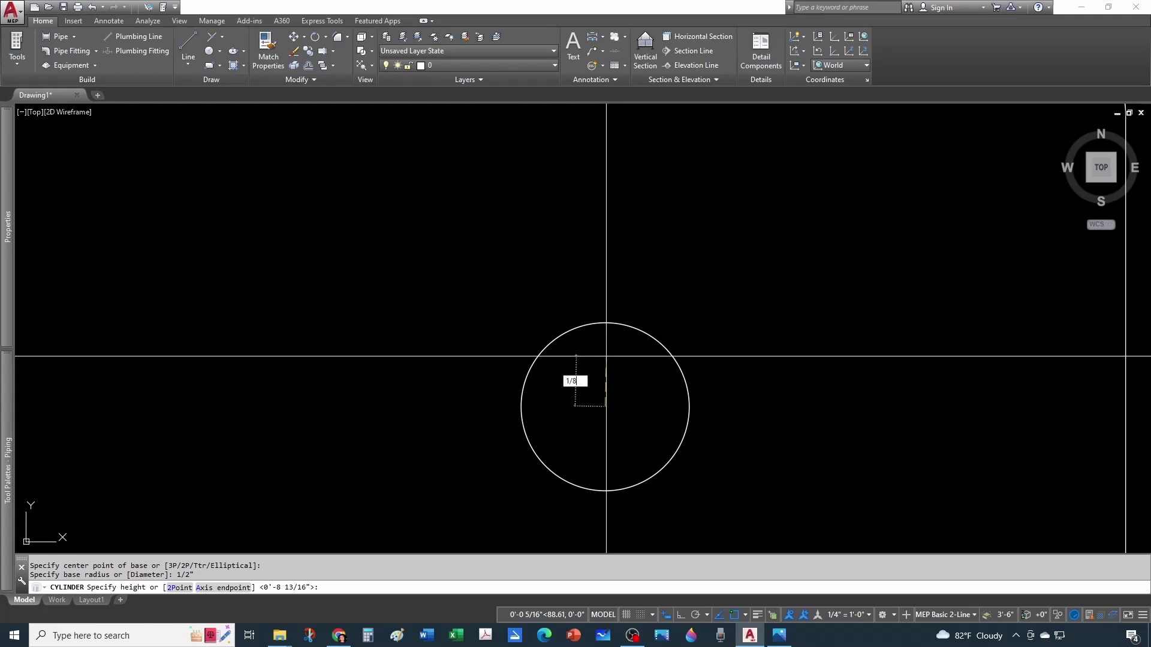
{"action": "key", "text": "Escape"}
{"action": "key", "text": "Escape"}
{"action": "scroll", "coordinate": [606, 288], "scroll_direction": "down", "scroll_amount": 4}
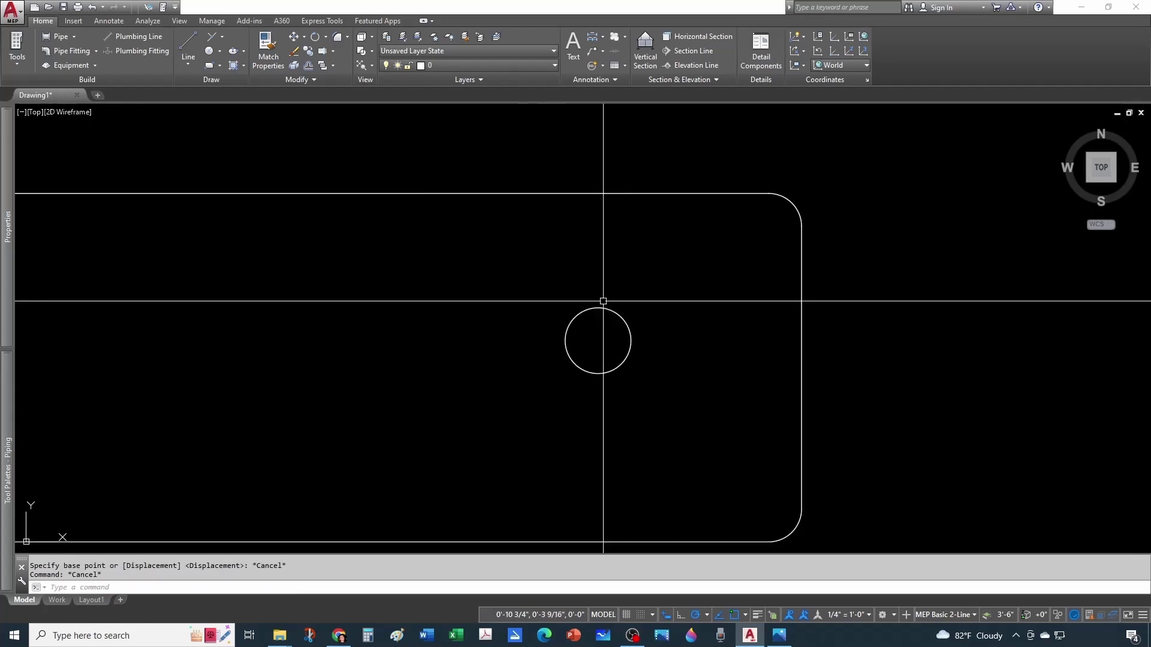
Move the circle by its top point onto the rectangle's top edge
{"action": "left_click", "coordinate": [598, 306]}
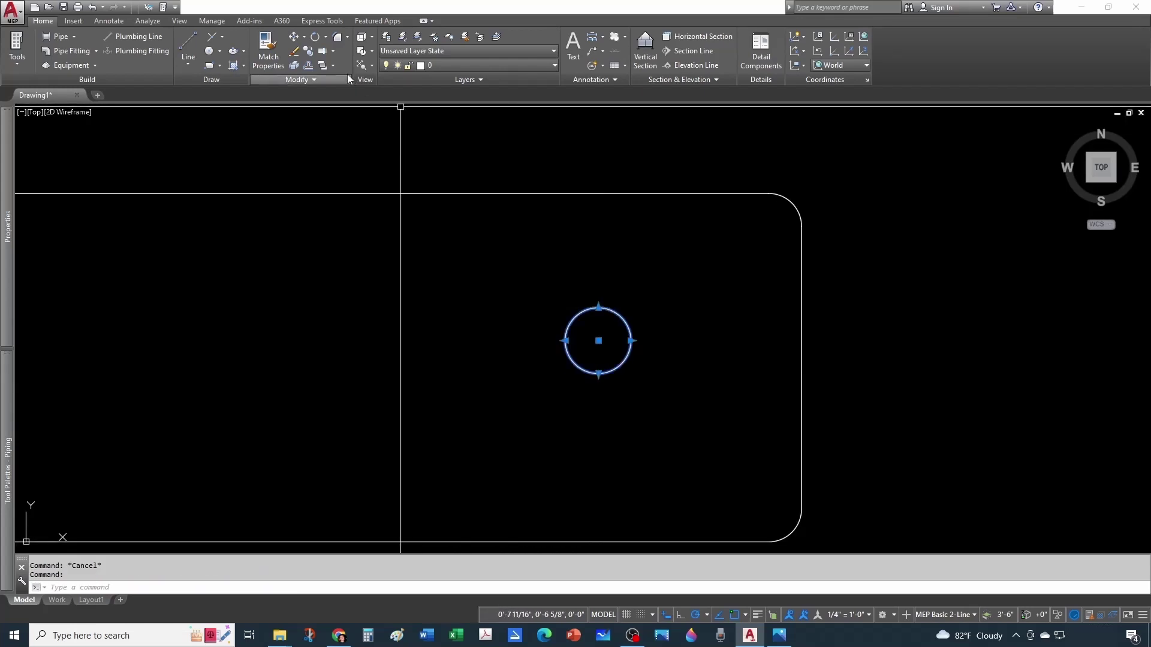
{"action": "left_click", "coordinate": [293, 37]}
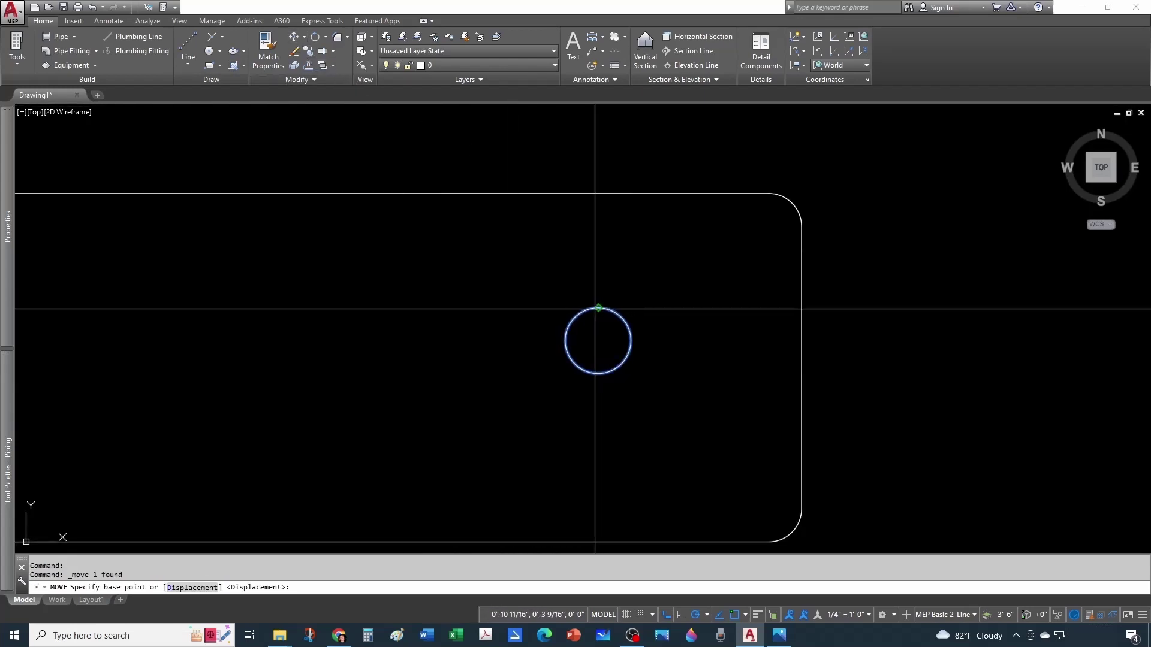
{"action": "left_click", "coordinate": [598, 307]}
{"action": "scroll", "coordinate": [598, 309], "scroll_direction": "down", "scroll_amount": 2}
{"action": "scroll", "coordinate": [629, 263], "scroll_direction": "up", "scroll_amount": 4}
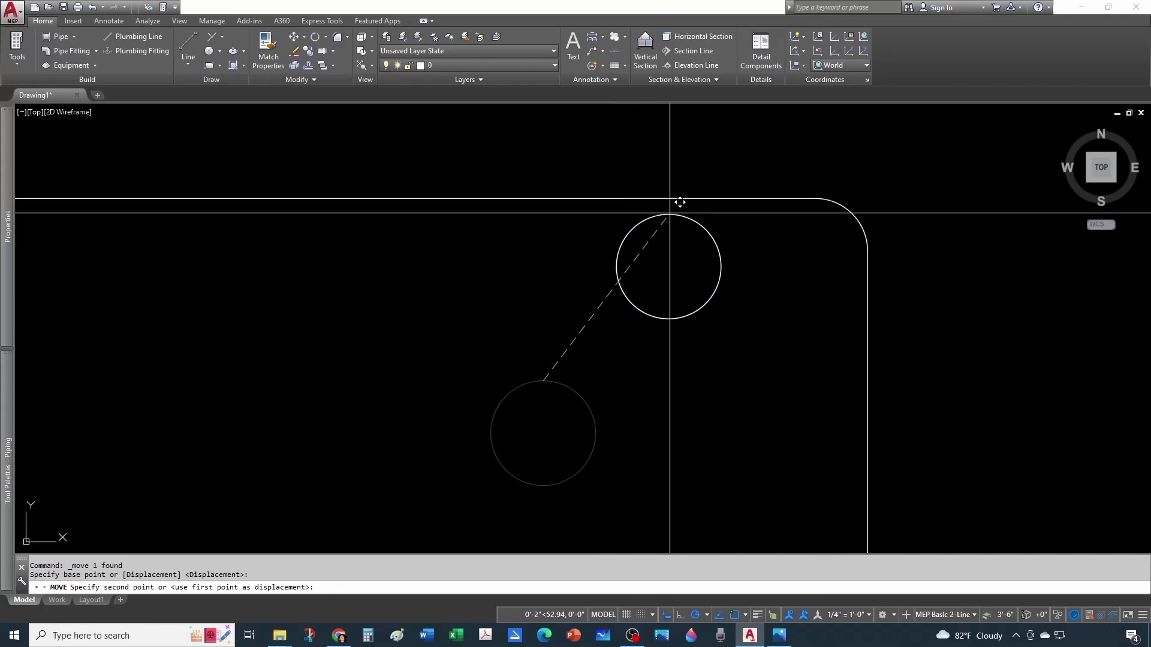
{"action": "left_click", "coordinate": [814, 200]}
{"action": "key", "text": "Escape"}
Move the circle 1.34" to the left
{"action": "left_click", "coordinate": [804, 305]}
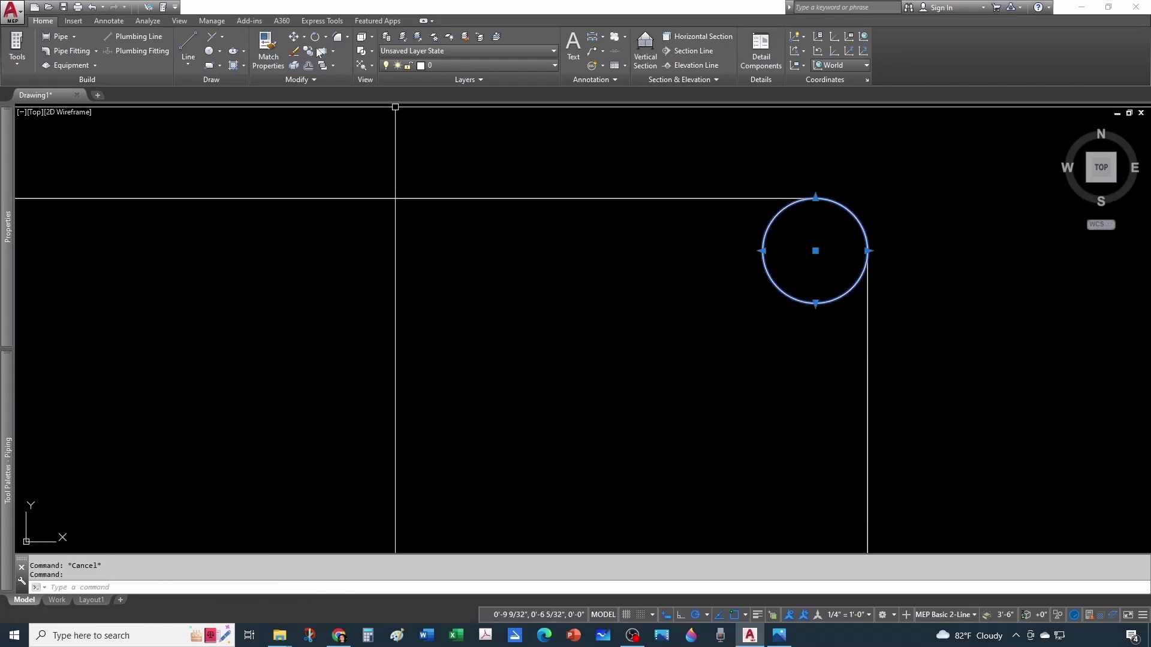
{"action": "left_click", "coordinate": [293, 36]}
{"action": "left_click", "coordinate": [743, 336]}
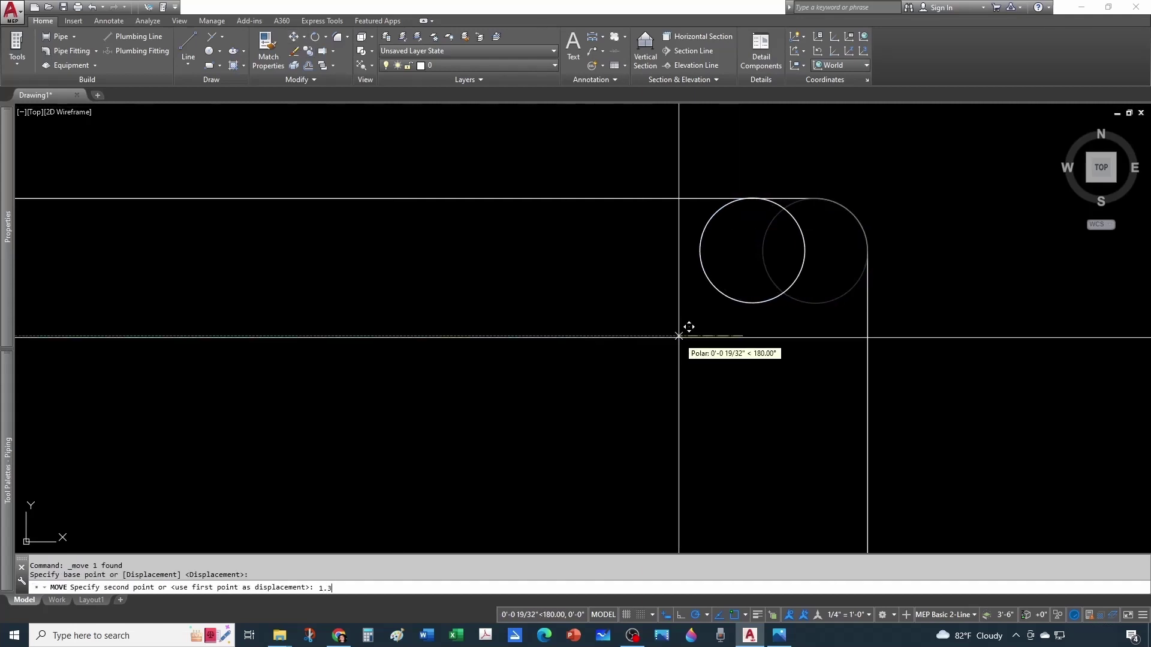
{"action": "type", "text": "1.34\""}
{"action": "key", "text": "Return"}
{"action": "key", "text": "Escape"}
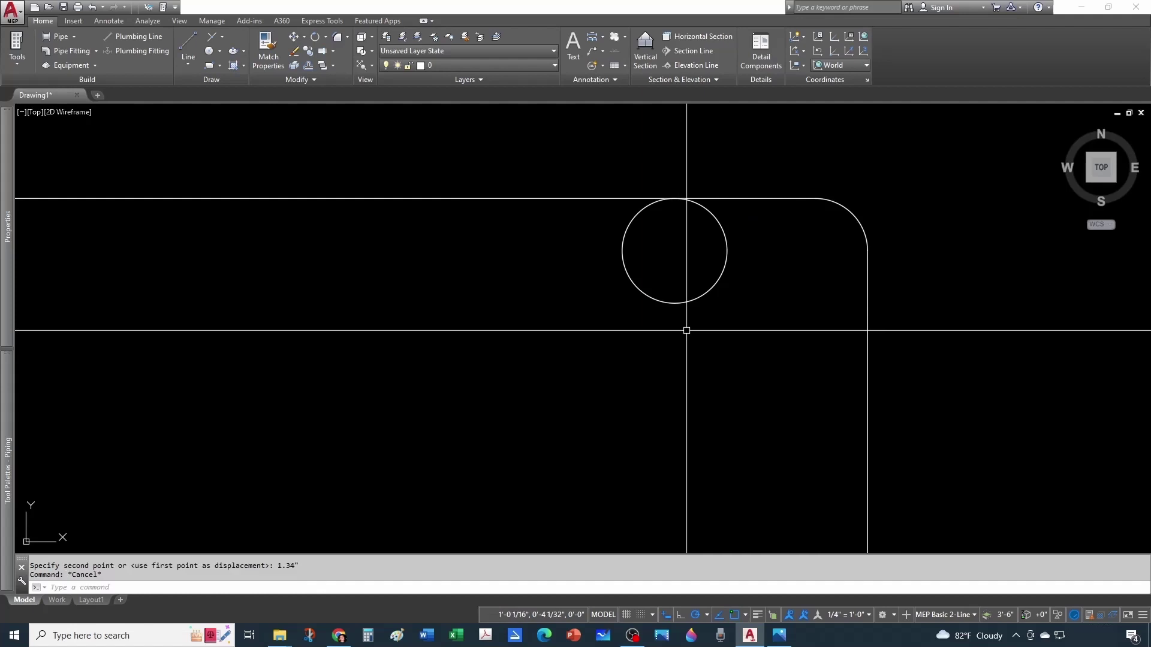
Move the circle 1/8" down inside the outline's top-right corner
{"action": "scroll", "coordinate": [683, 328], "scroll_direction": "down", "scroll_amount": 2}
{"action": "scroll", "coordinate": [683, 327], "scroll_direction": "up", "scroll_amount": 2}
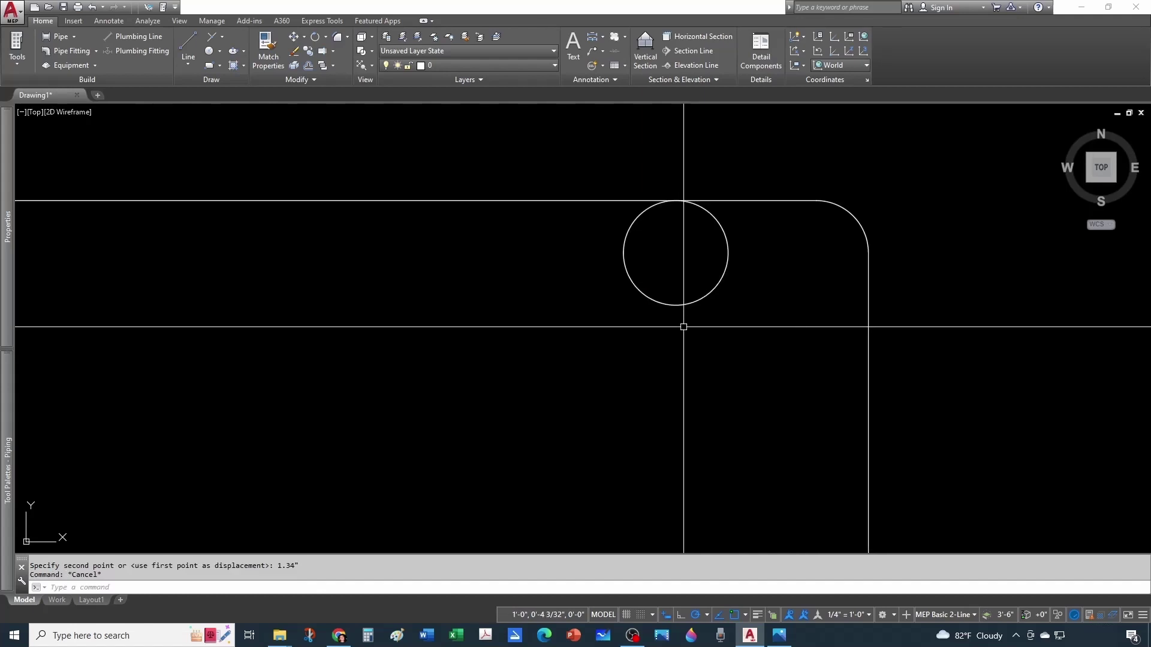
{"action": "scroll", "coordinate": [669, 320], "scroll_direction": "up", "scroll_amount": 2}
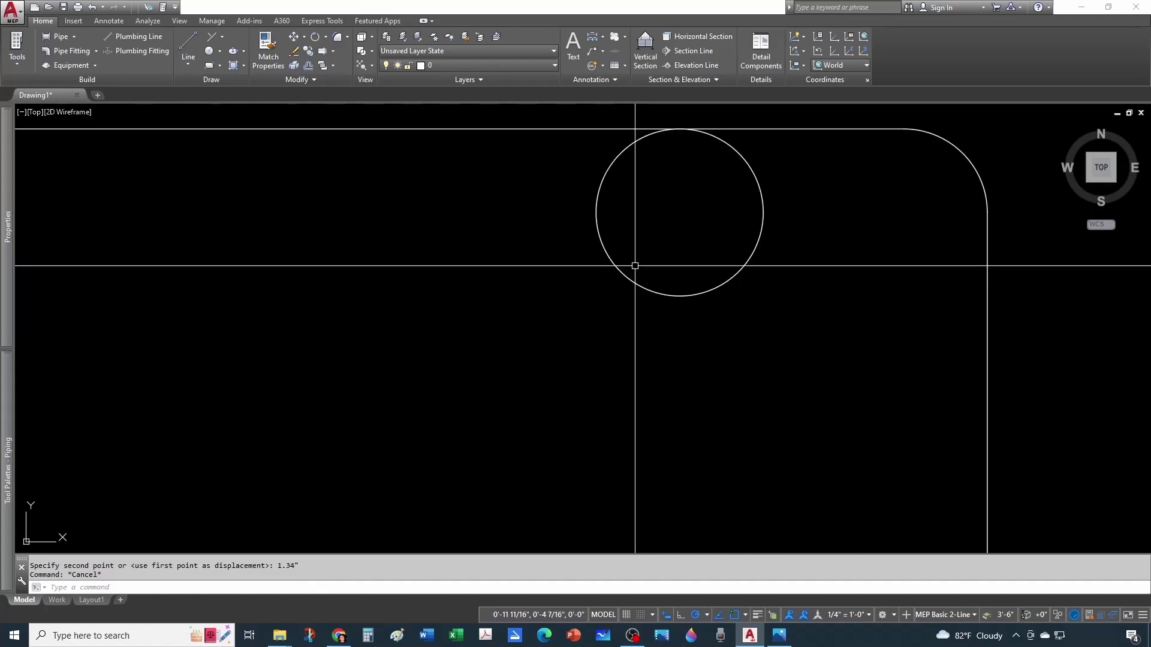
{"action": "left_click", "coordinate": [596, 231]}
{"action": "key", "text": "Return"}
{"action": "left_click", "coordinate": [488, 164]}
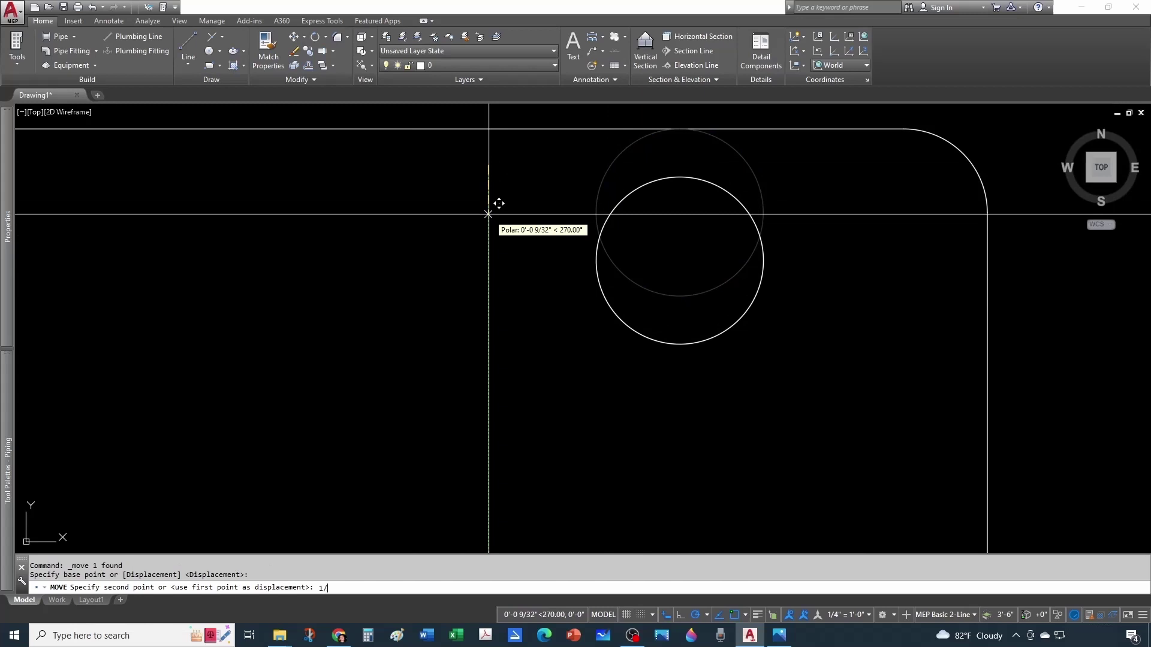
{"action": "key", "text": "Return"}
{"action": "key", "text": "Escape"}
{"action": "scroll", "coordinate": [488, 214], "scroll_direction": "down", "scroll_amount": 3}
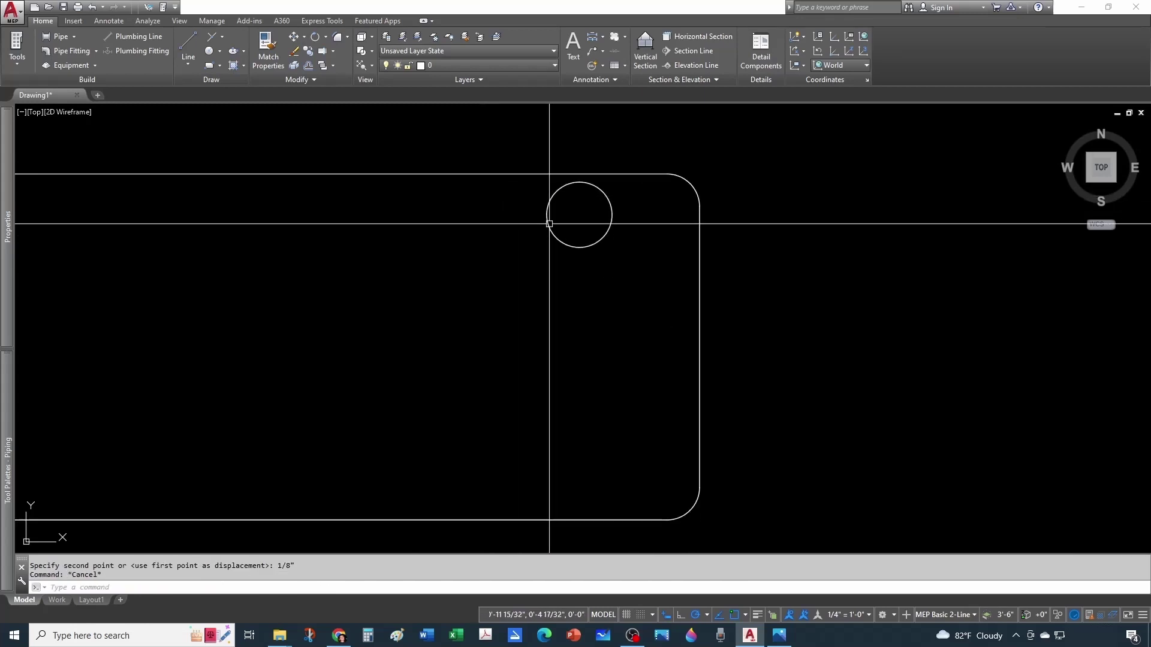
{"action": "middle_click_drag", "start_coordinate": [547, 249], "coordinate": [659, 253]}
Copy the port circle 1.34" to the left
{"action": "left_click", "coordinate": [637, 228]}
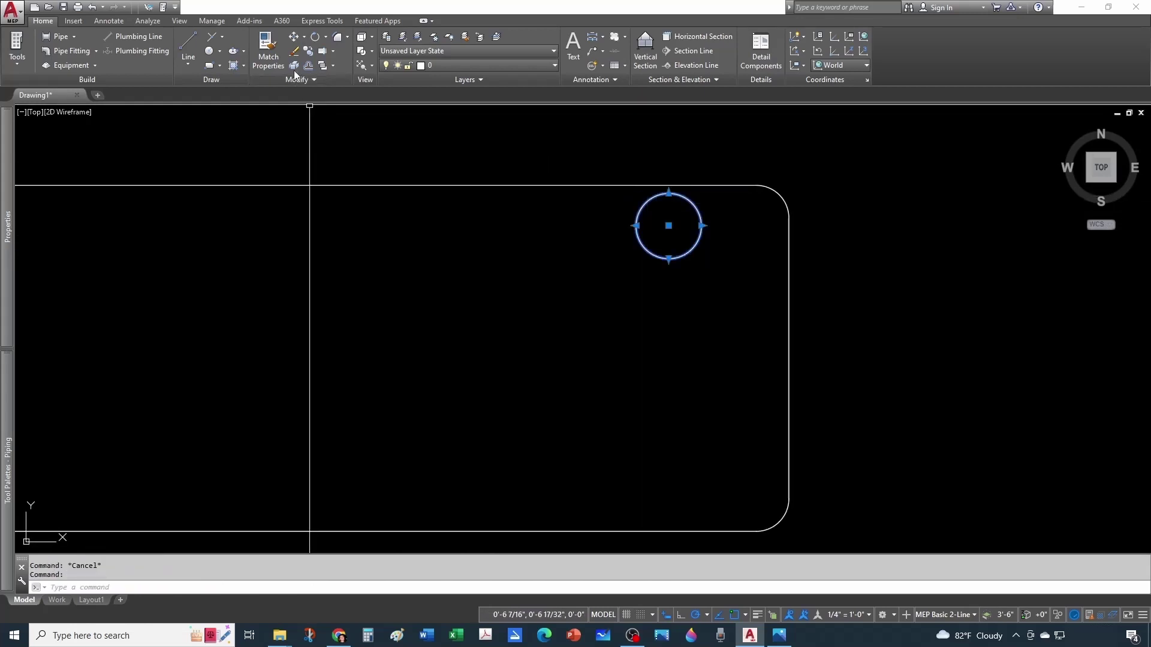
{"action": "left_click", "coordinate": [308, 51]}
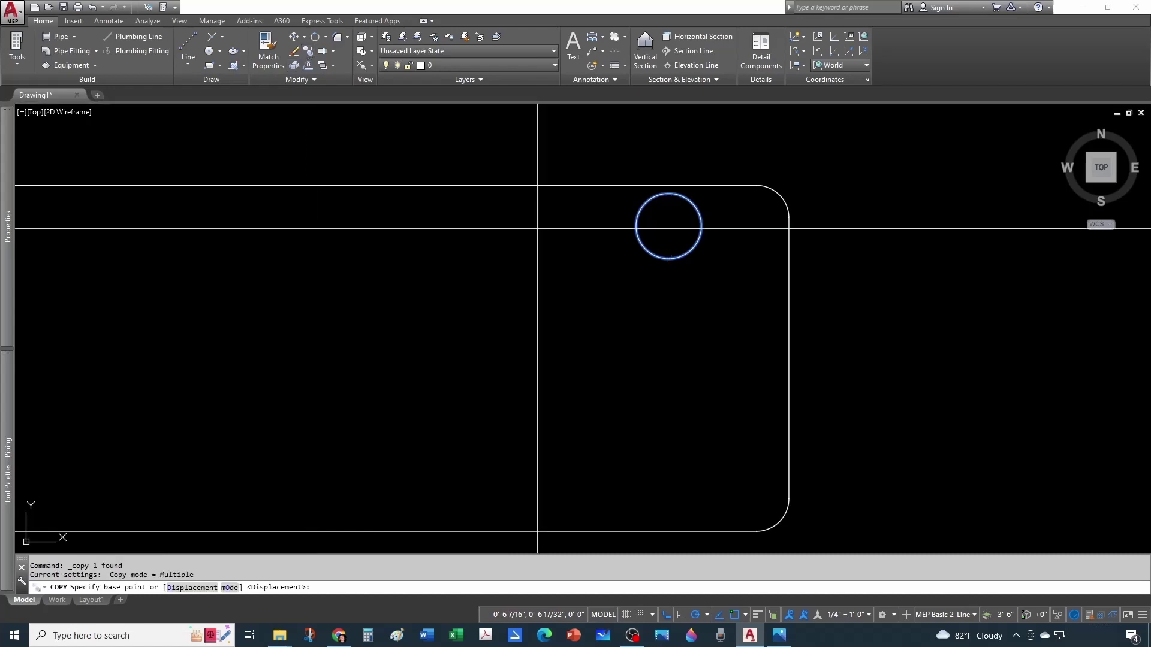
{"action": "left_click", "coordinate": [661, 312]}
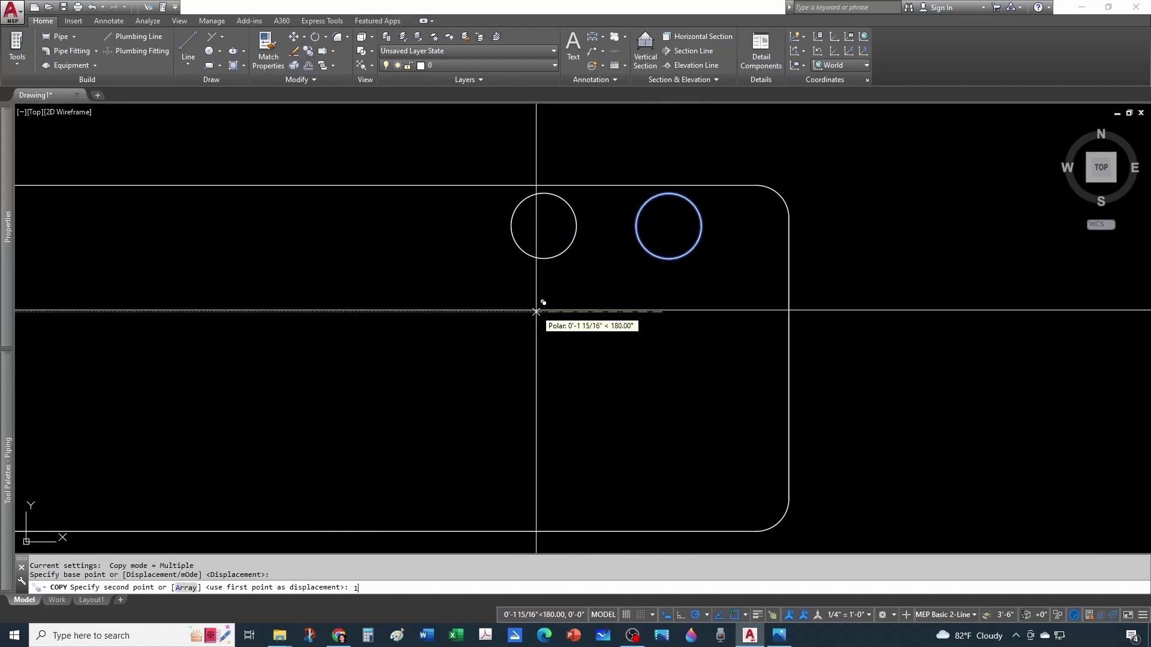
{"action": "key", "text": "Return"}
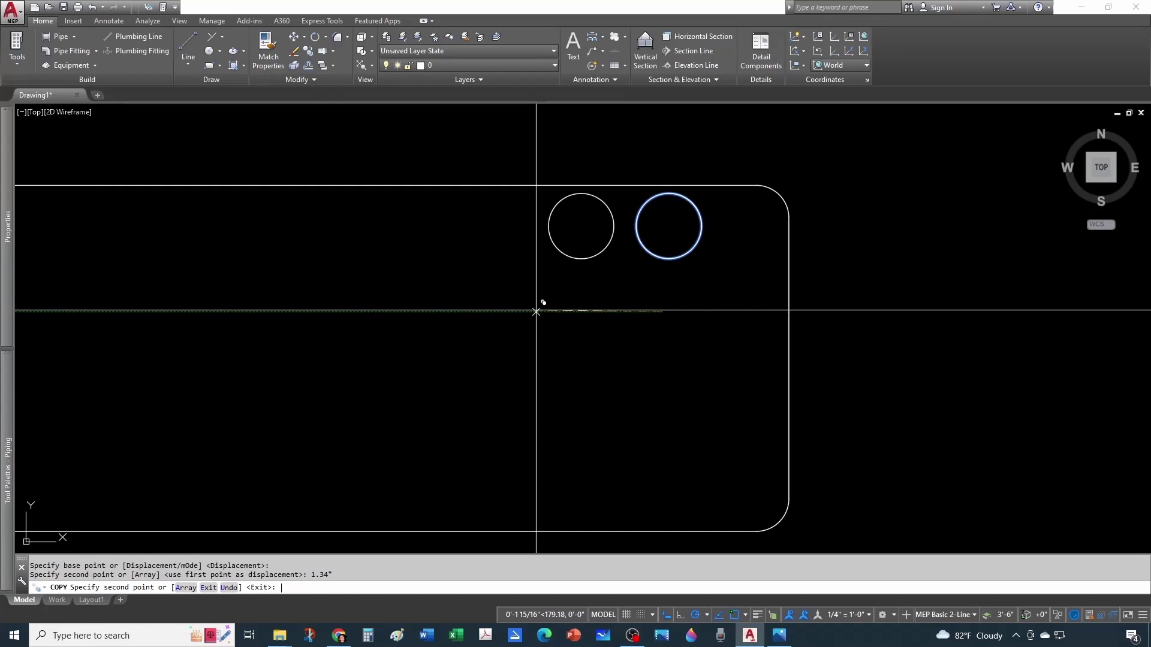
{"action": "key", "text": "Escape"}
Copy the new circle 1.34" and 2.68" further left, completing the row of four
{"action": "left_click", "coordinate": [572, 226]}
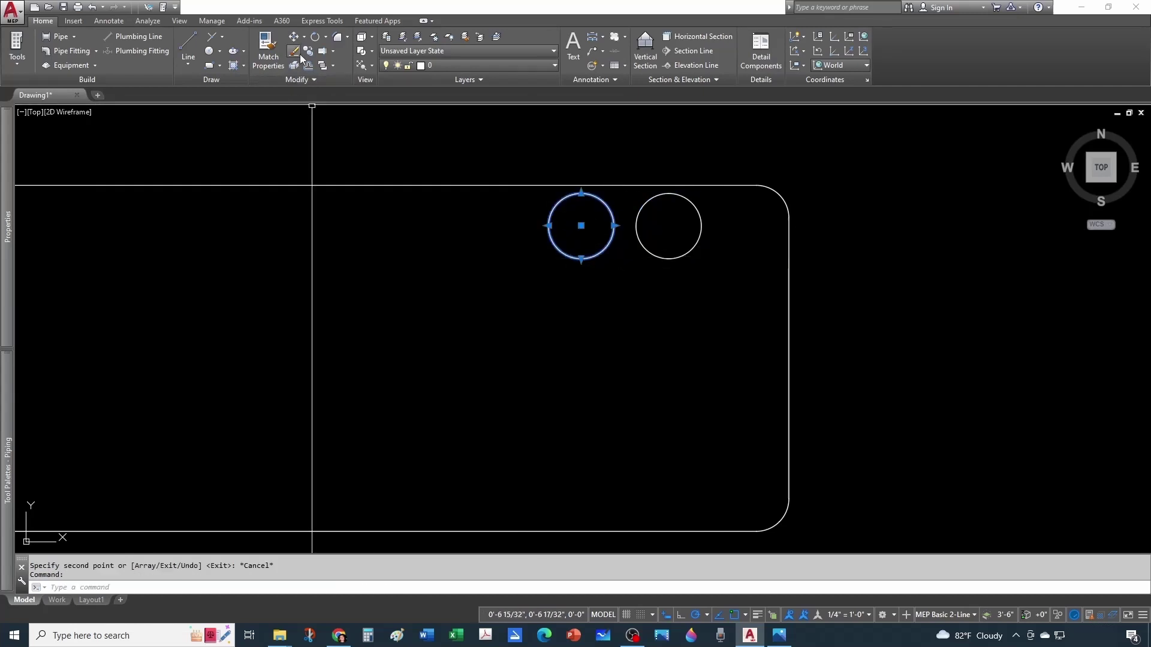
{"action": "left_click", "coordinate": [306, 53]}
{"action": "left_click", "coordinate": [549, 333]}
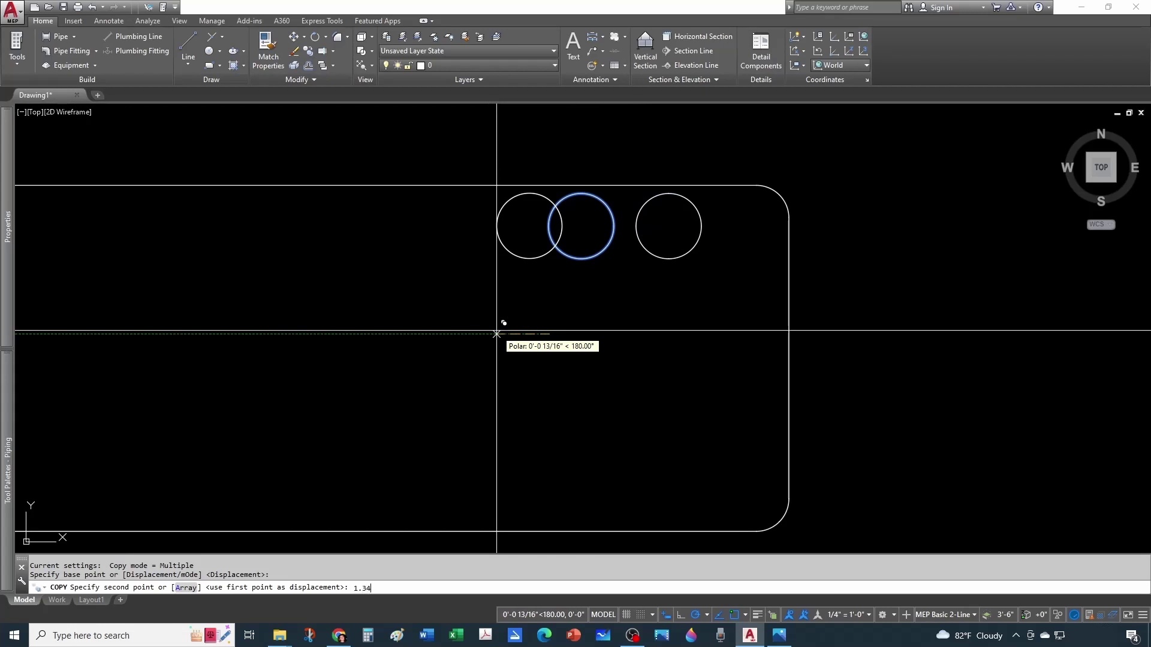
{"action": "key", "text": "Return"}
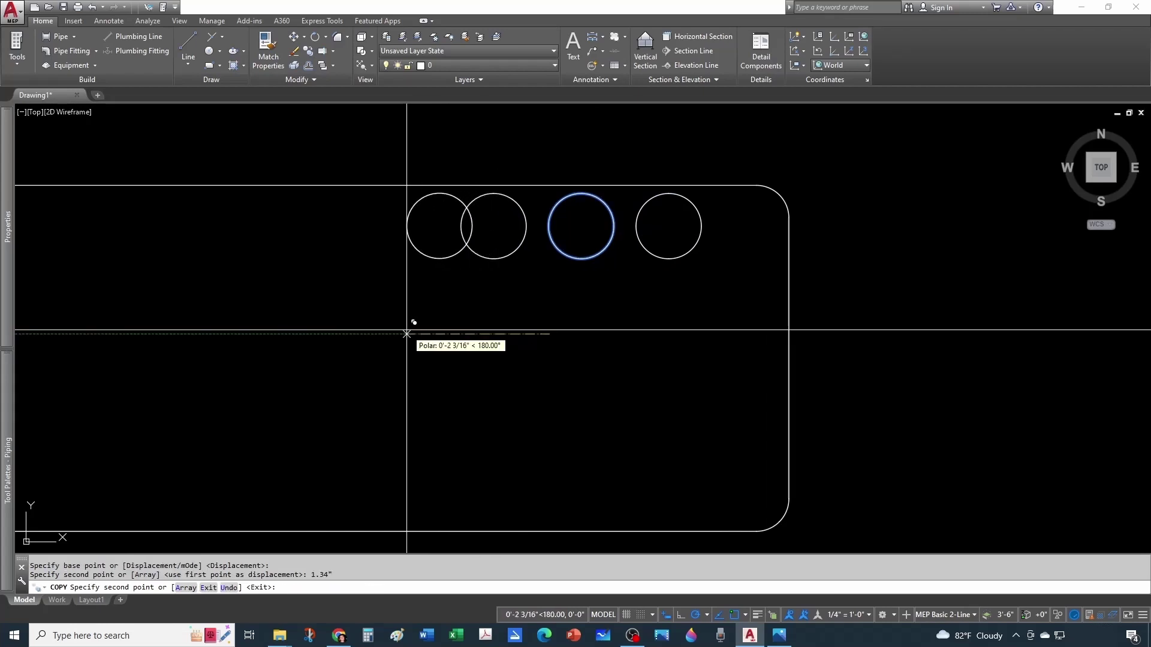
{"action": "key", "text": "Return"}
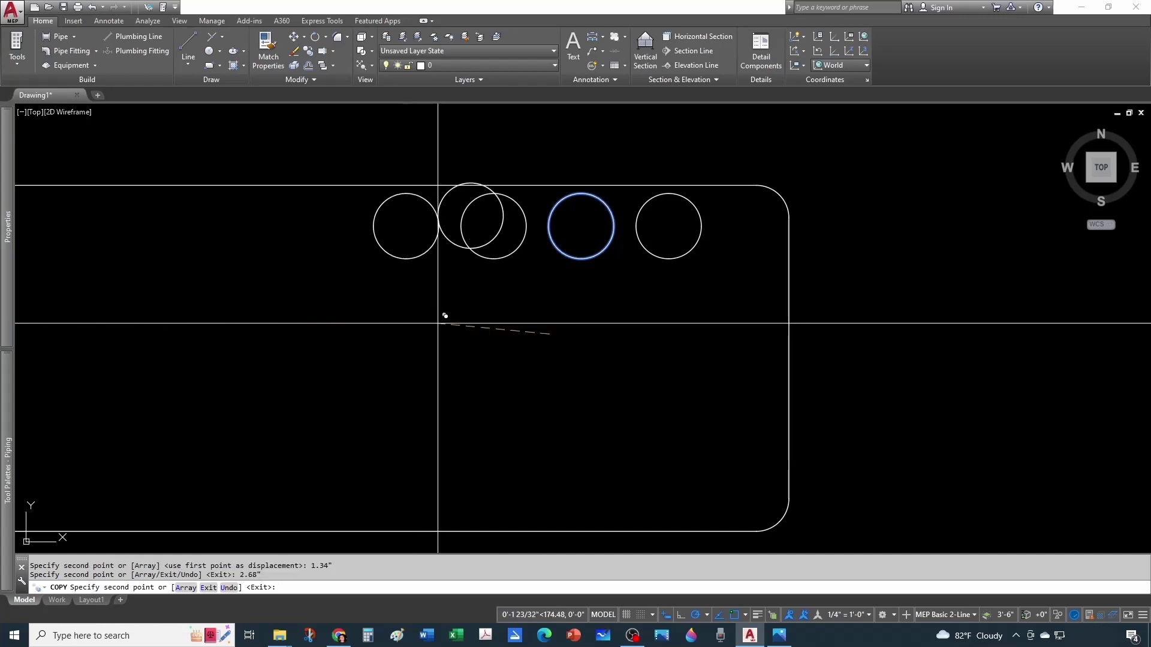
{"action": "key", "text": "Escape"}
Copy the leftmost circle to near the cabinet's left end
{"action": "scroll", "coordinate": [399, 303], "scroll_direction": "down", "scroll_amount": 4}
{"action": "scroll", "coordinate": [548, 298], "scroll_direction": "up", "scroll_amount": 1}
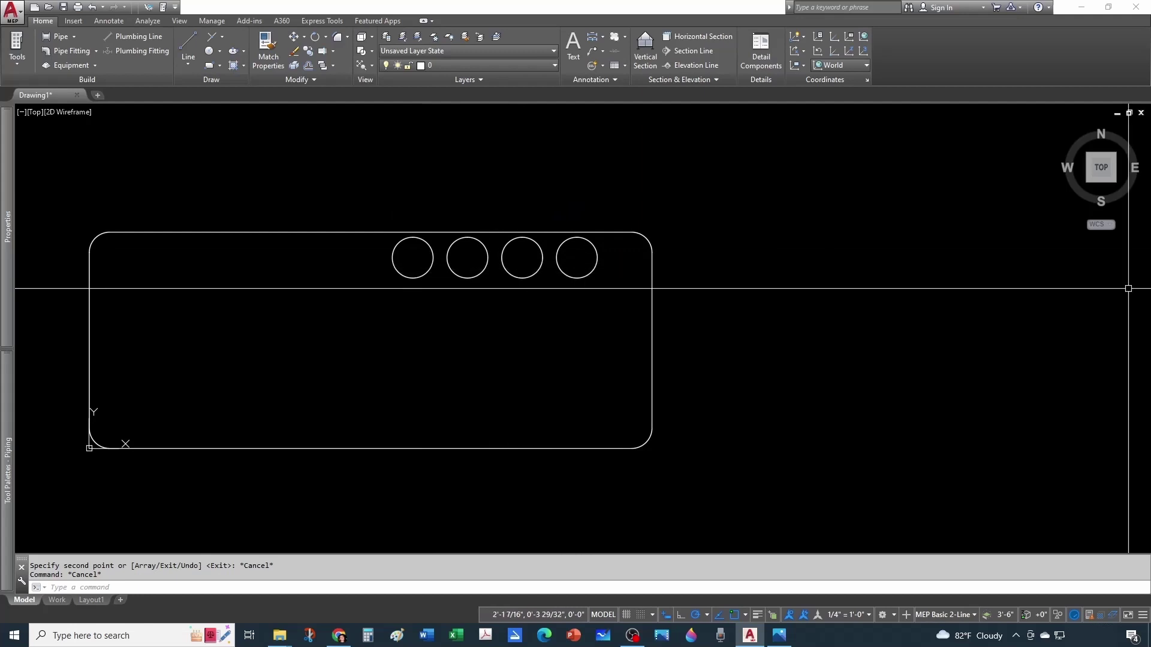
{"action": "left_click", "coordinate": [411, 257]}
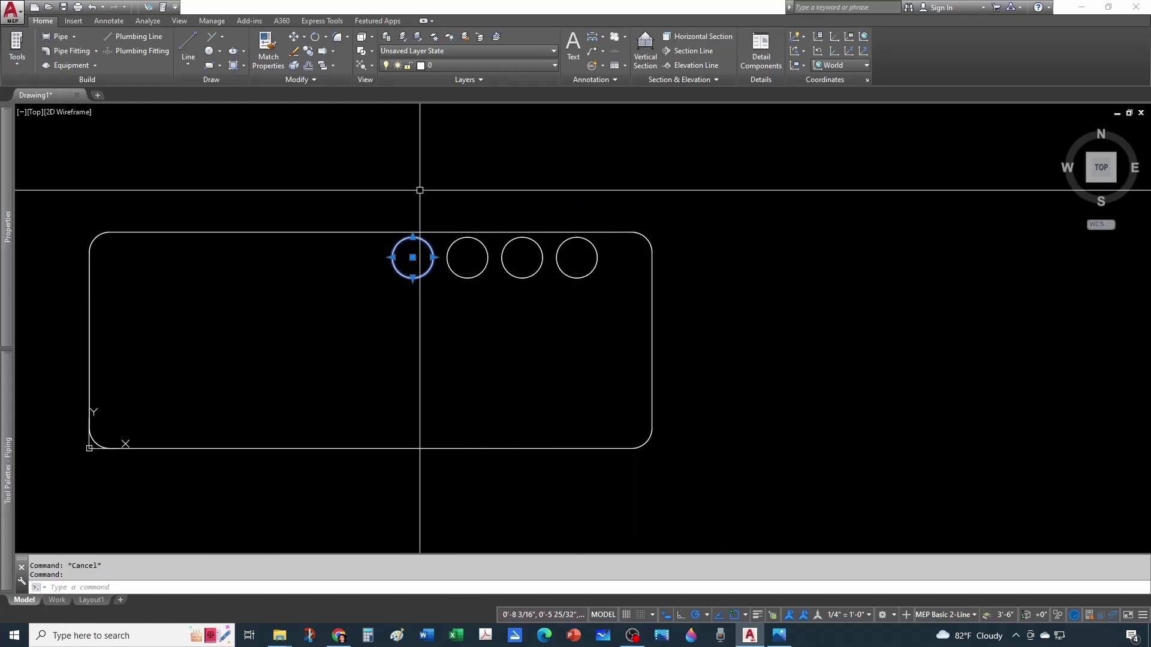
{"action": "left_click", "coordinate": [307, 50]}
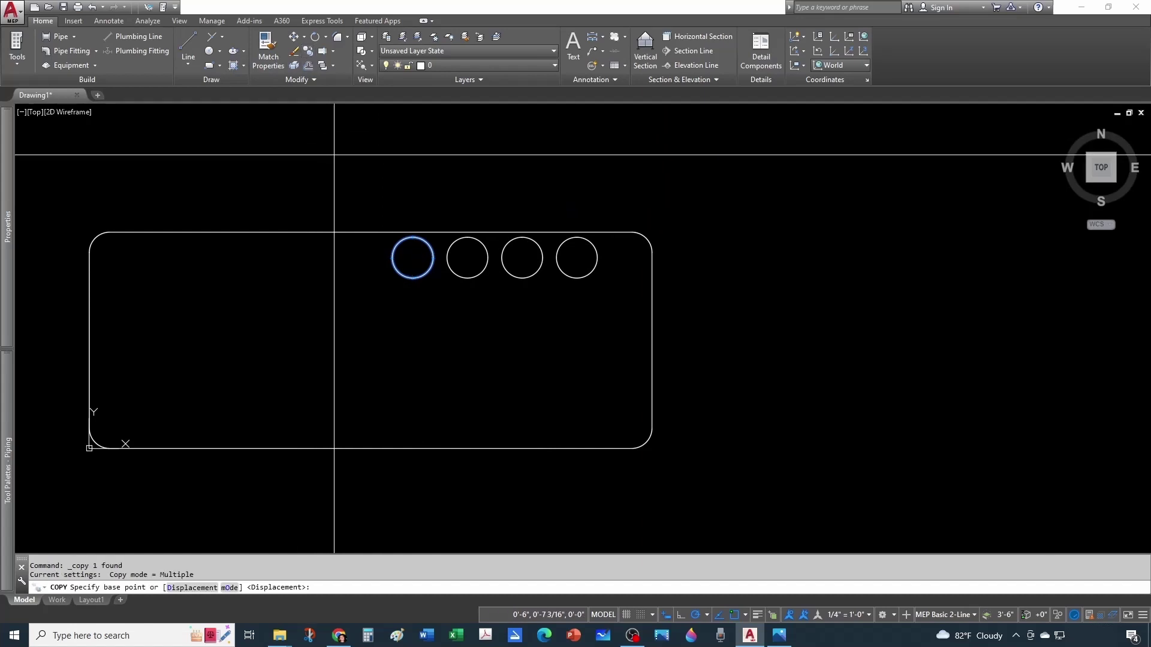
{"action": "left_click", "coordinate": [403, 286]}
{"action": "scroll", "coordinate": [386, 291], "scroll_direction": "down", "scroll_amount": 2}
{"action": "middle_click_drag", "start_coordinate": [275, 329], "coordinate": [436, 352]}
{"action": "scroll", "coordinate": [444, 311], "scroll_direction": "up", "scroll_amount": 2}
{"action": "scroll", "coordinate": [437, 307], "scroll_direction": "up", "scroll_amount": 2}
{"action": "middle_click_drag", "start_coordinate": [436, 307], "coordinate": [303, 307]}
{"action": "key", "text": "Escape"}
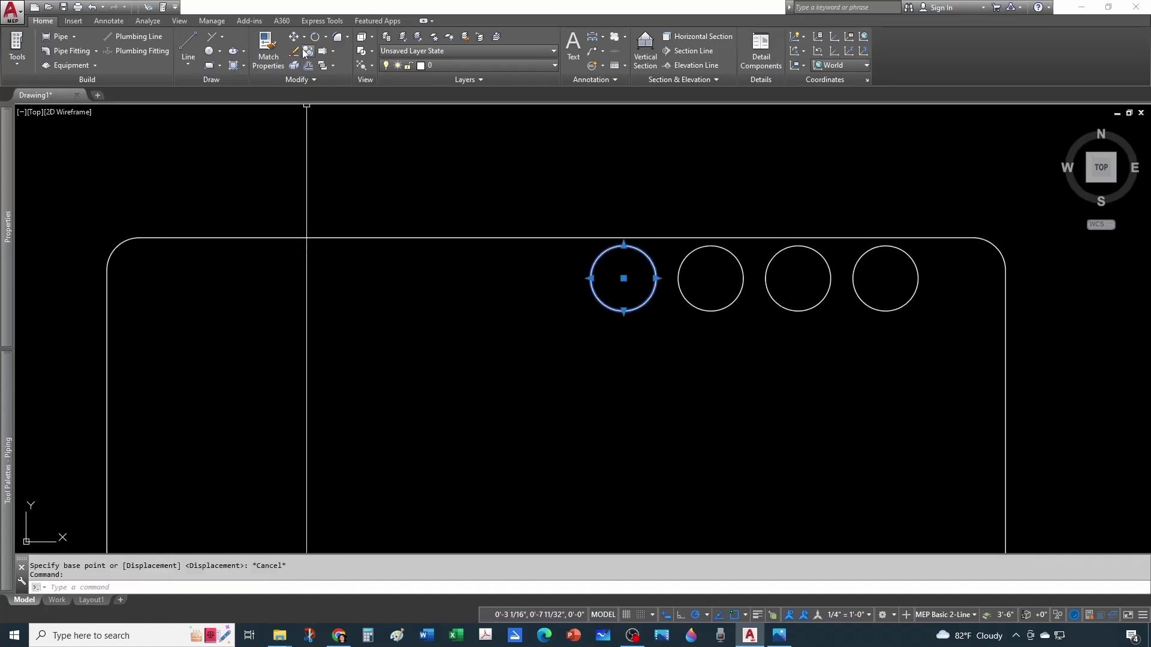
{"action": "left_click", "coordinate": [307, 50]}
{"action": "left_click", "coordinate": [601, 338]}
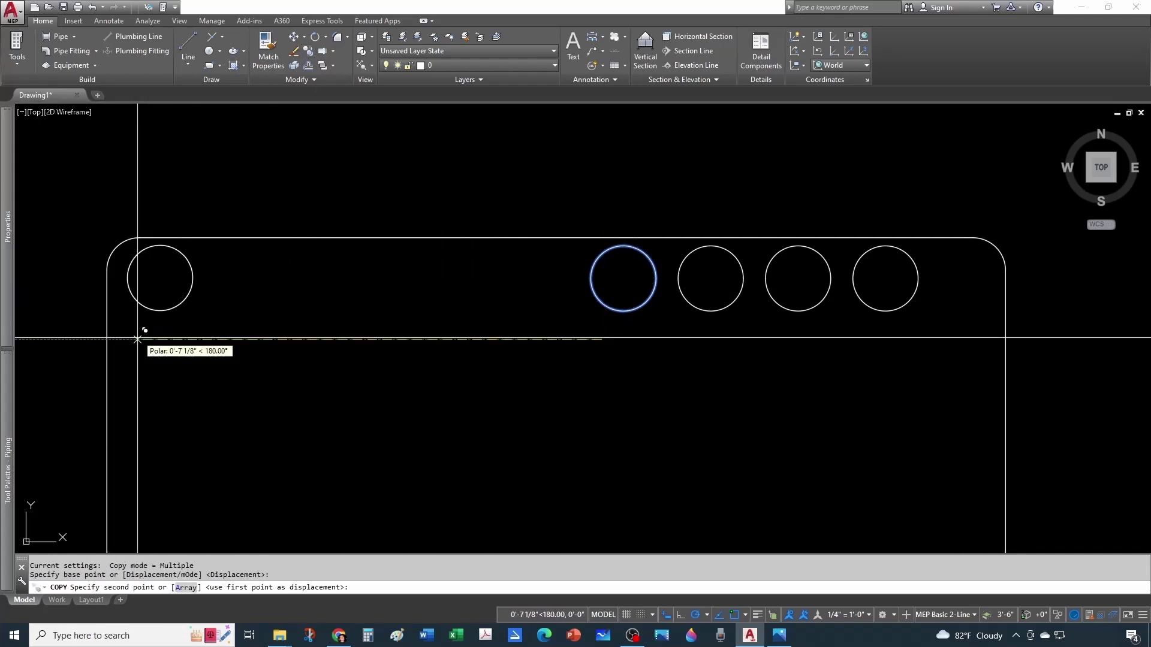
{"action": "left_click", "coordinate": [163, 340]}
{"action": "key", "text": "Escape"}
Copy the left-end circle 1.77" to the right
{"action": "left_click", "coordinate": [187, 246]}
{"action": "left_click", "coordinate": [312, 51]}
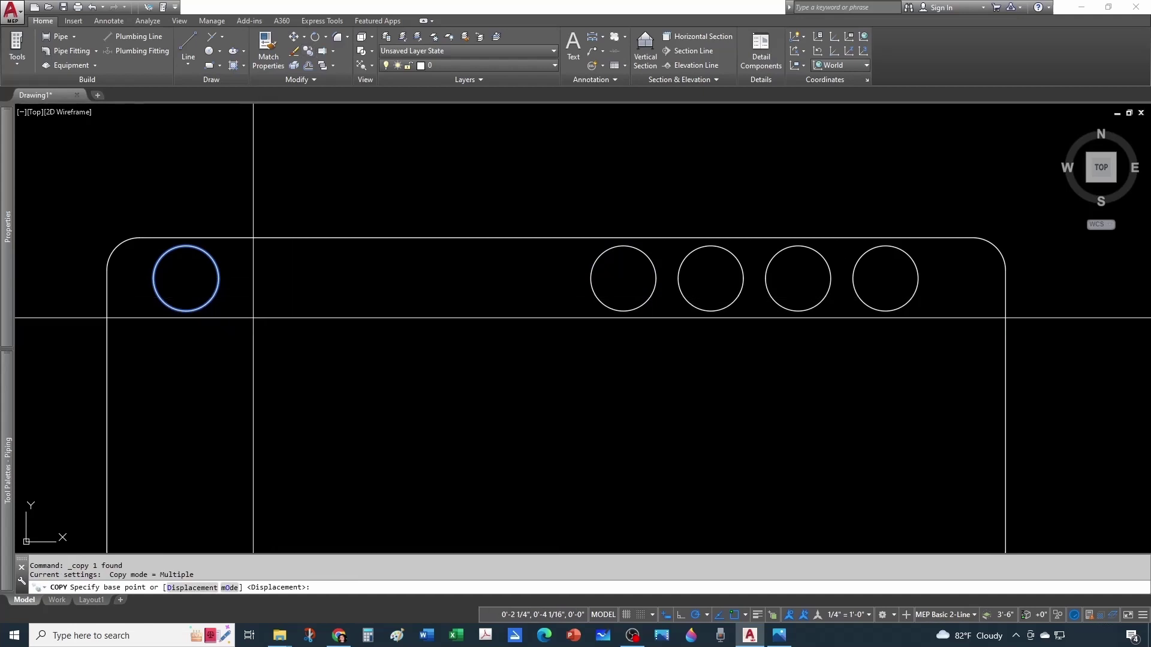
{"action": "left_click", "coordinate": [253, 317]}
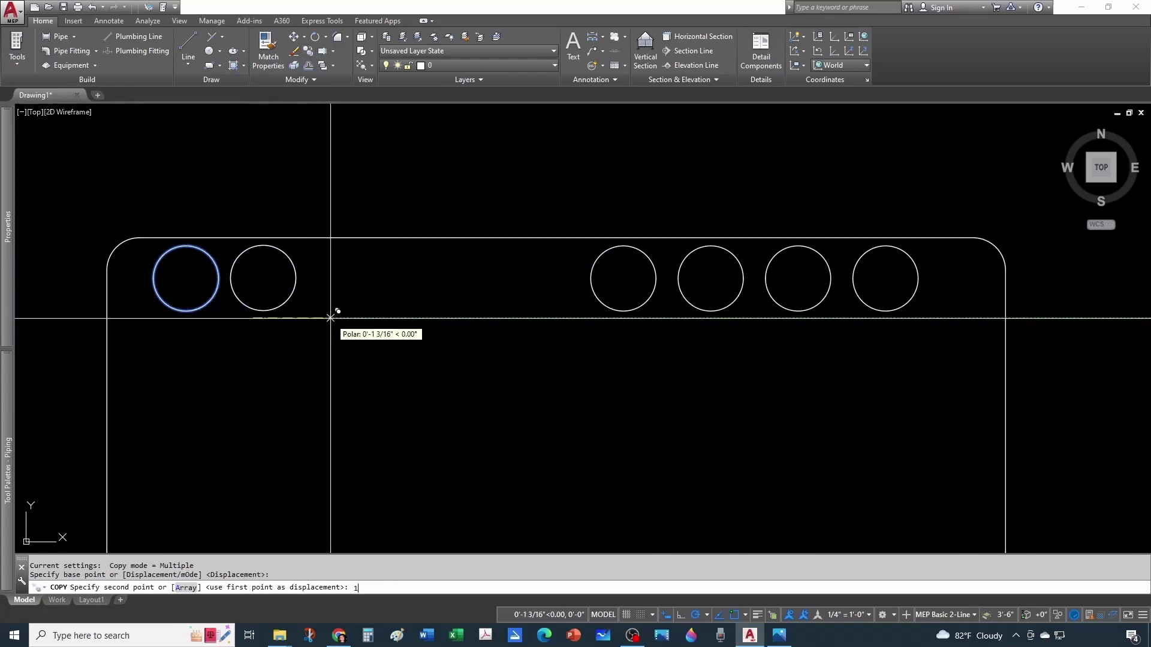
{"action": "key", "text": "Return"}
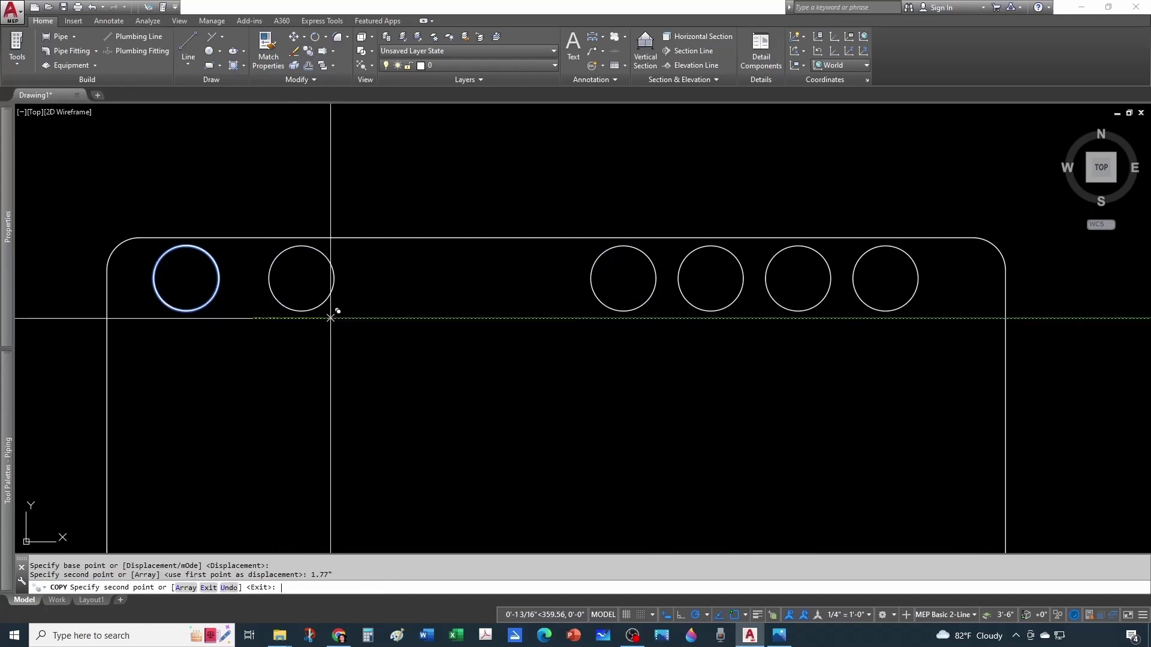
{"action": "key", "text": "Escape"}
Bring up and reposition the reference port layout image
{"action": "scroll", "coordinate": [330, 318], "scroll_direction": "down", "scroll_amount": 4}
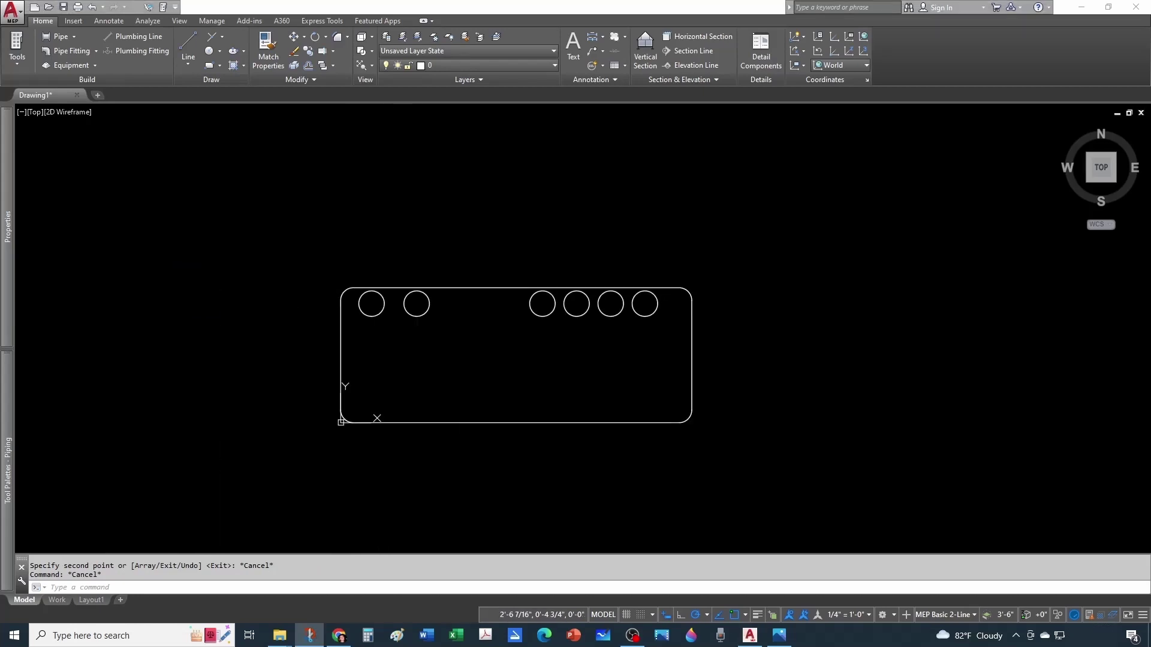
{"action": "key", "text": "alt+Tab"}
{"action": "mouse_move", "coordinate": [1050, 99]}
{"action": "left_mouse_down"}
{"action": "mouse_move", "coordinate": [659, 56]}
{"action": "mouse_move", "coordinate": [1147, 63]}
{"action": "left_mouse_up"}
Hide the reference image and view the cabinet with its six top ports in SW Isometric
{"action": "key", "text": "alt+Tab"}
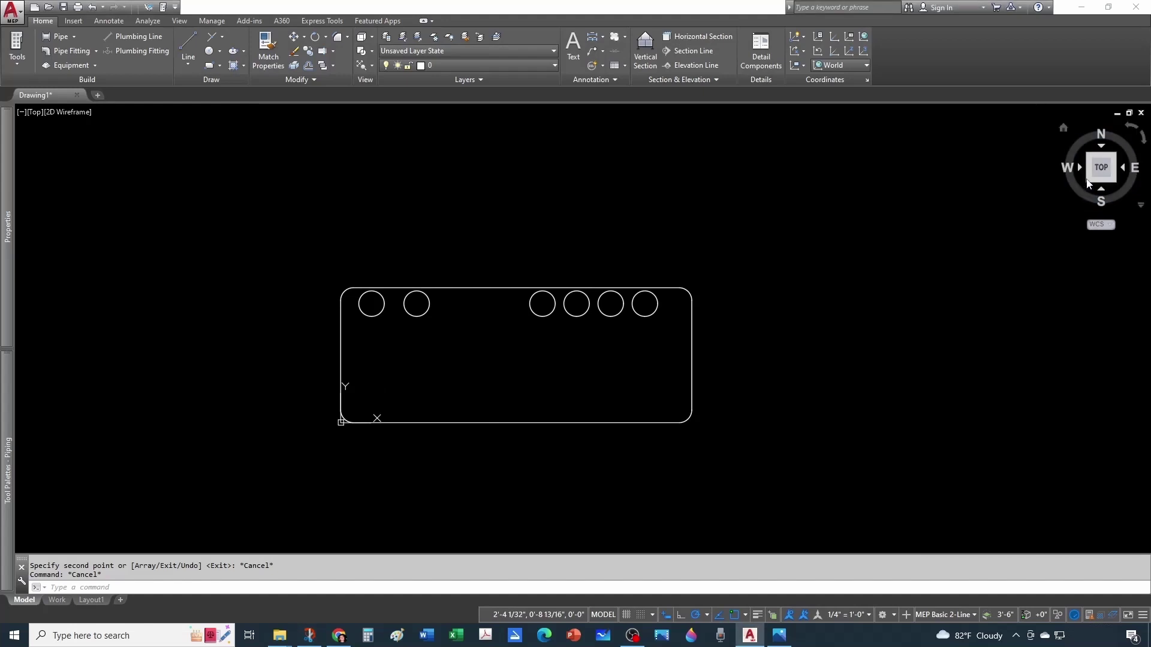
{"action": "key", "text": "Escape"}
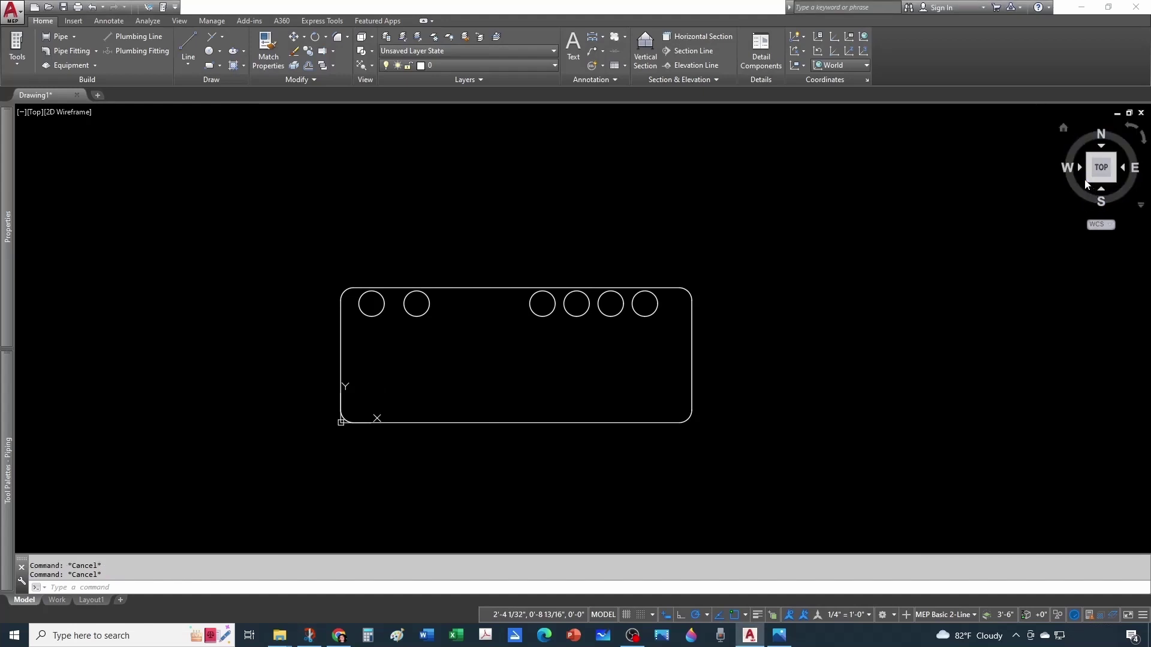
{"action": "left_click", "coordinate": [1088, 178]}
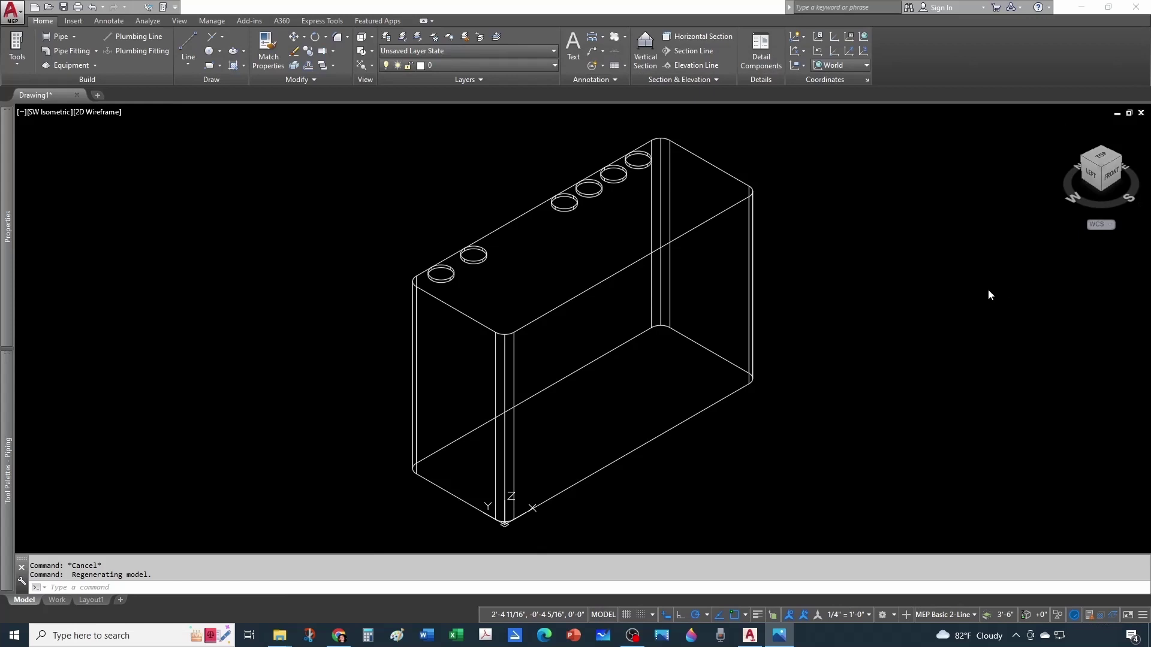
{"action": "scroll", "coordinate": [782, 326], "scroll_direction": "down", "scroll_amount": 5}
{"action": "key", "text": "Escape"}
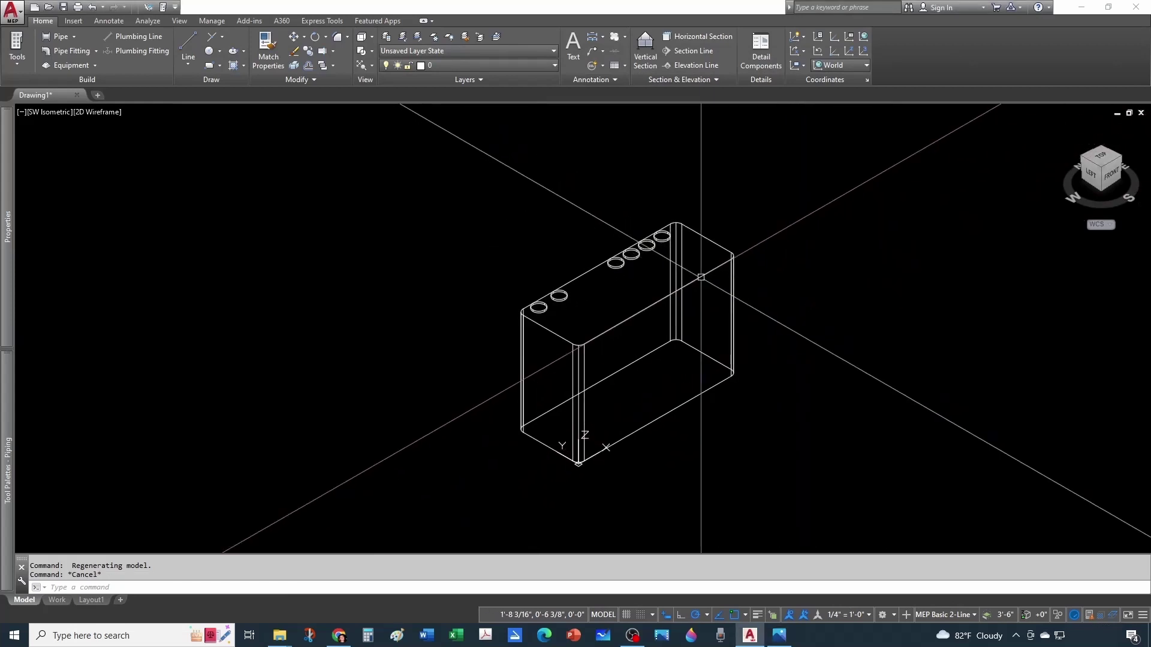
Window-select the whole cabinet wireframe and start the BLOCK command
{"action": "left_click", "coordinate": [416, 182]}
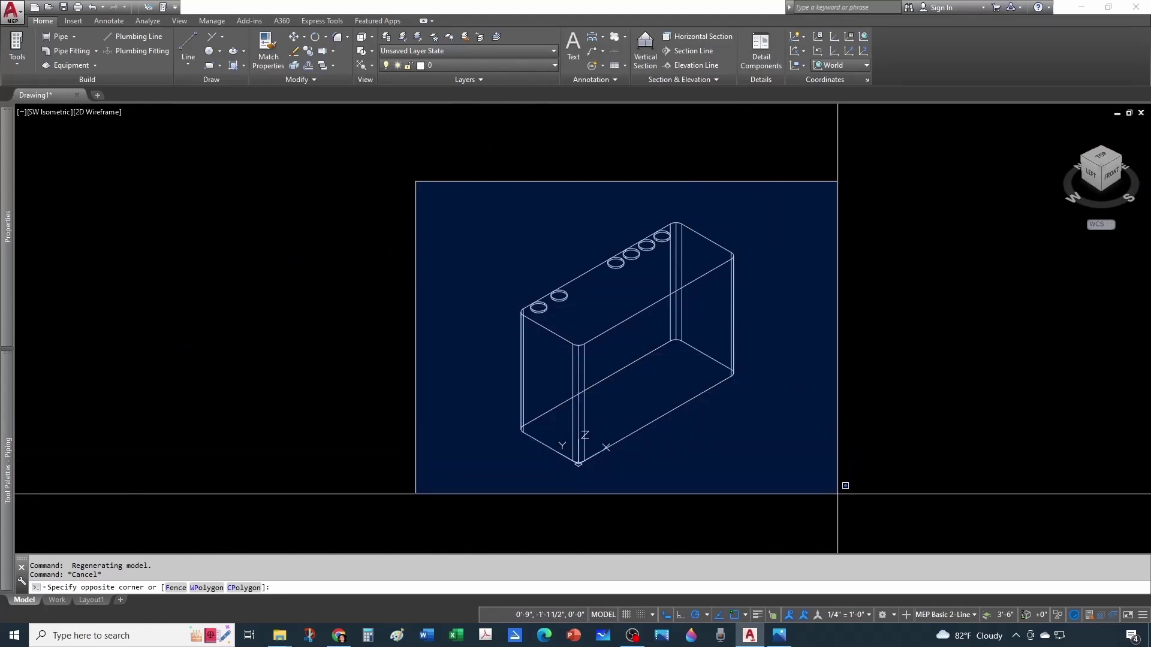
{"action": "left_click", "coordinate": [837, 495]}
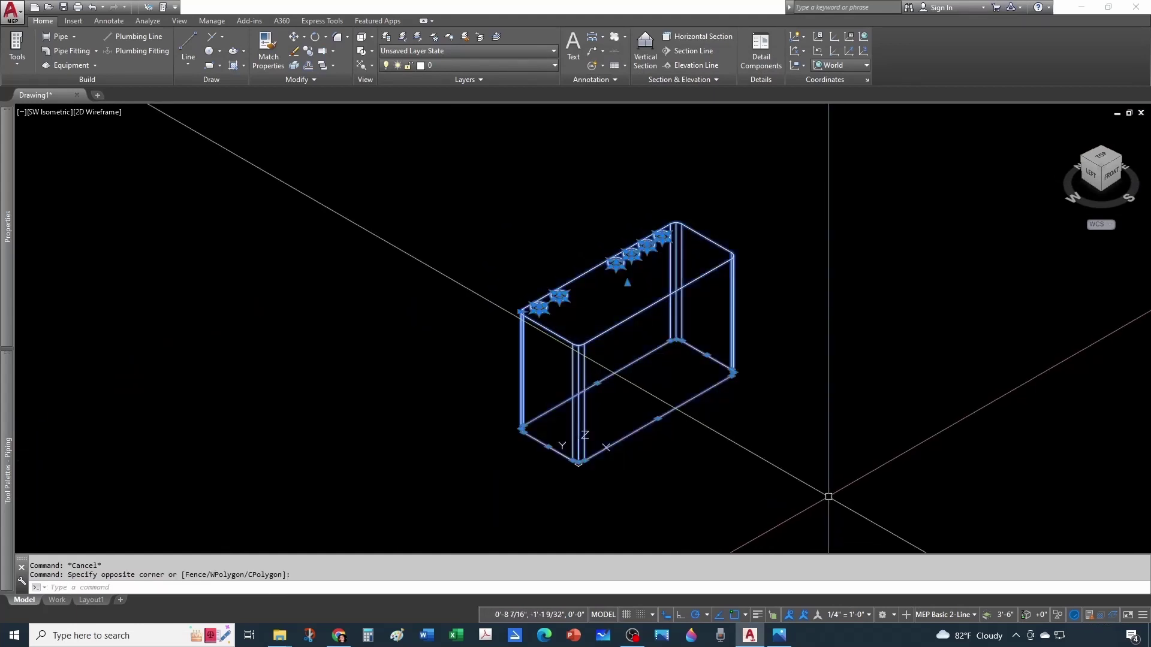
{"action": "type", "text": "block"}
{"action": "key", "text": "Return"}
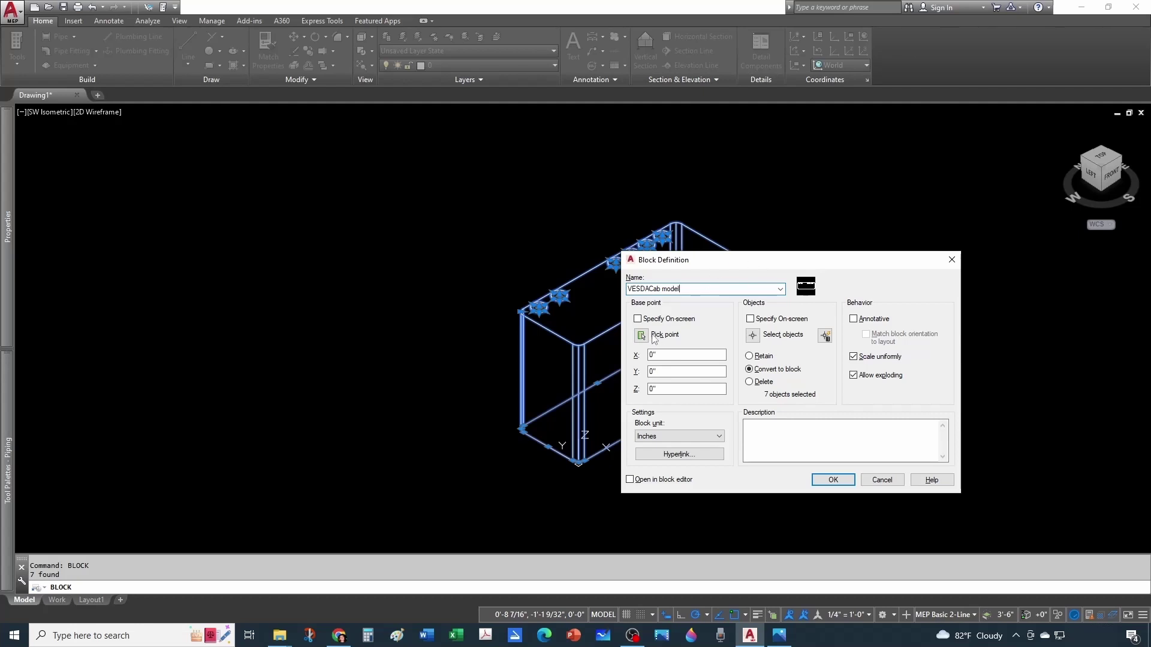
Snap the VESDACab model block's base point to the box edge midpoint and finish the block
{"action": "left_click", "coordinate": [640, 335]}
{"action": "right_click", "coordinate": [629, 355], "text": "shift"}
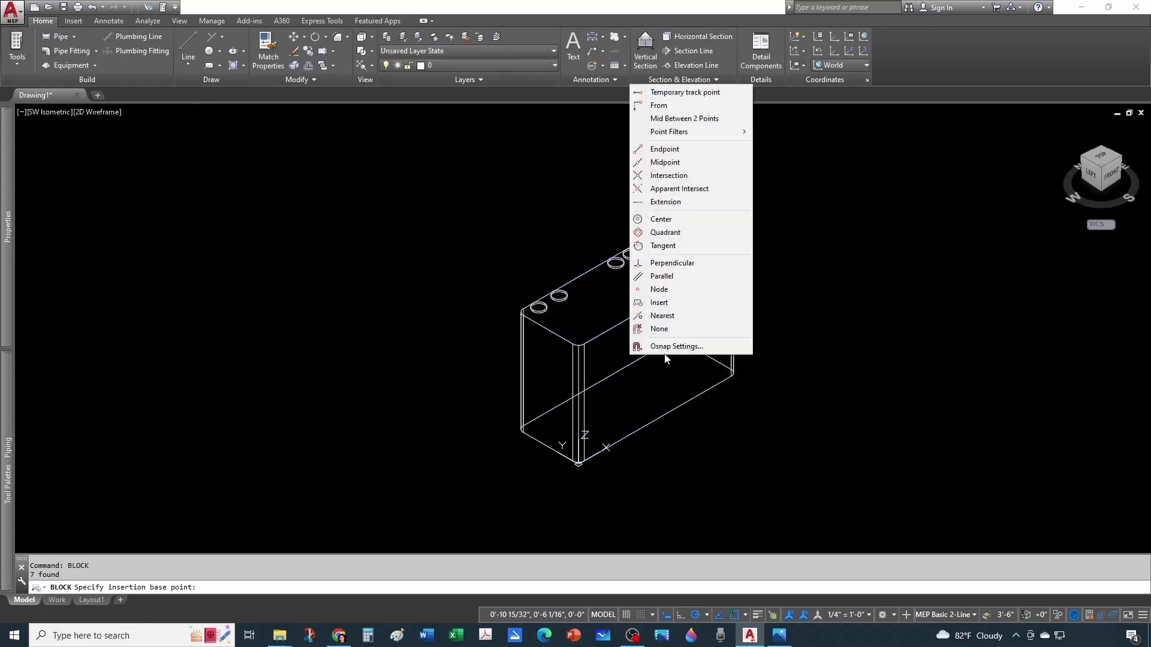
{"action": "left_click", "coordinate": [662, 162]}
{"action": "scroll", "coordinate": [634, 339], "scroll_direction": "up", "scroll_amount": 2}
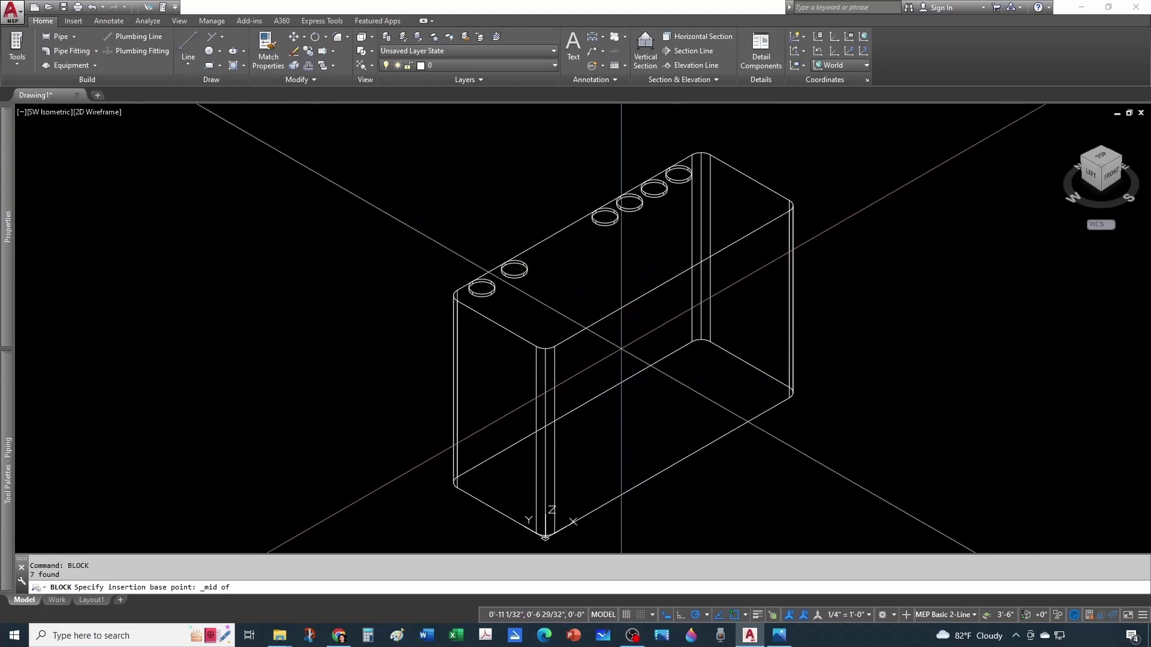
{"action": "left_click", "coordinate": [575, 411]}
{"action": "left_click", "coordinate": [833, 480]}
Clear the leftover command and double-click the cabinet block to edit it
{"action": "key", "text": "Escape"}
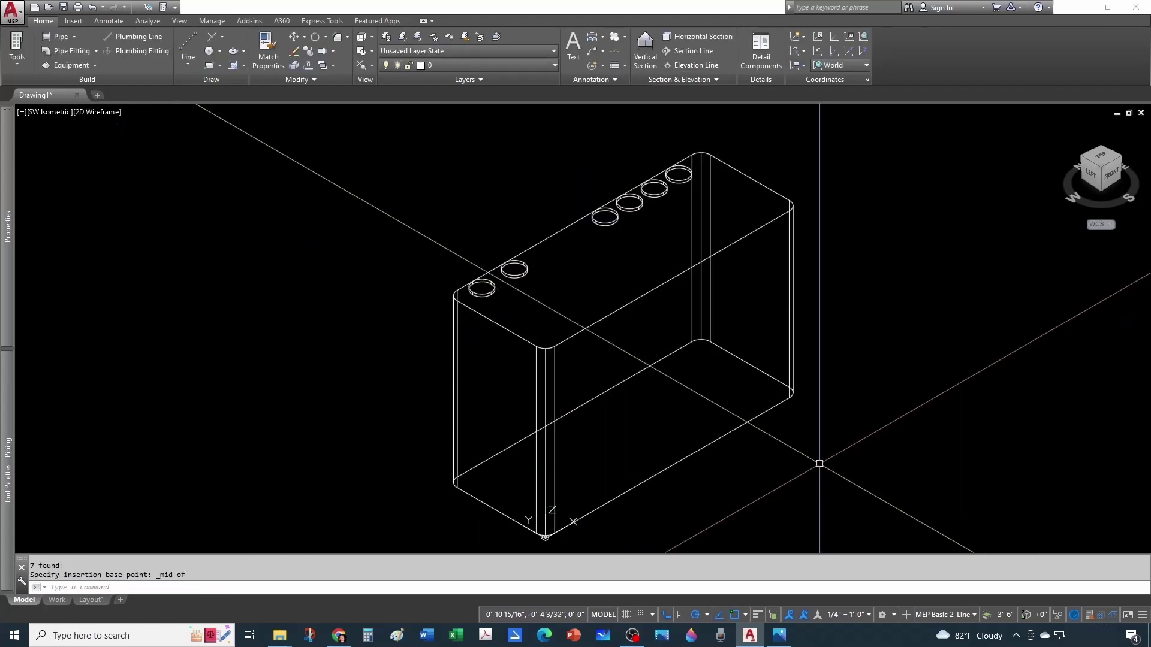
{"action": "scroll", "coordinate": [673, 303], "scroll_direction": "down", "scroll_amount": 4}
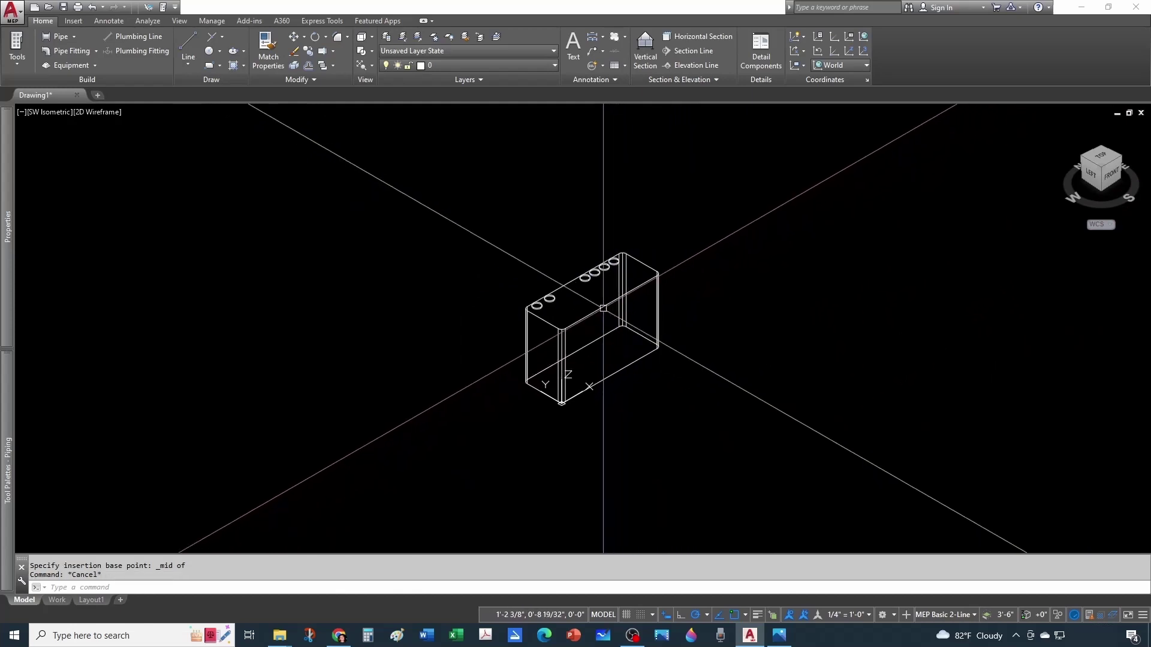
{"action": "double_click", "coordinate": [603, 308]}
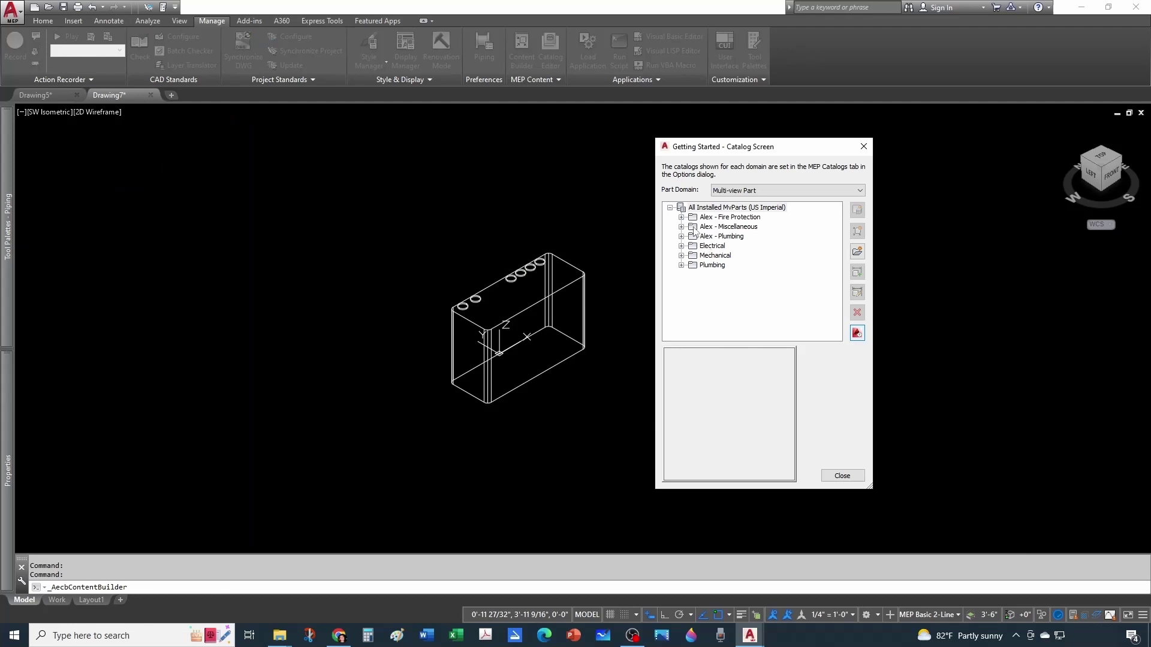
Add a Detection chapter under Alex - Fire Protection
{"action": "left_click", "coordinate": [681, 218]}
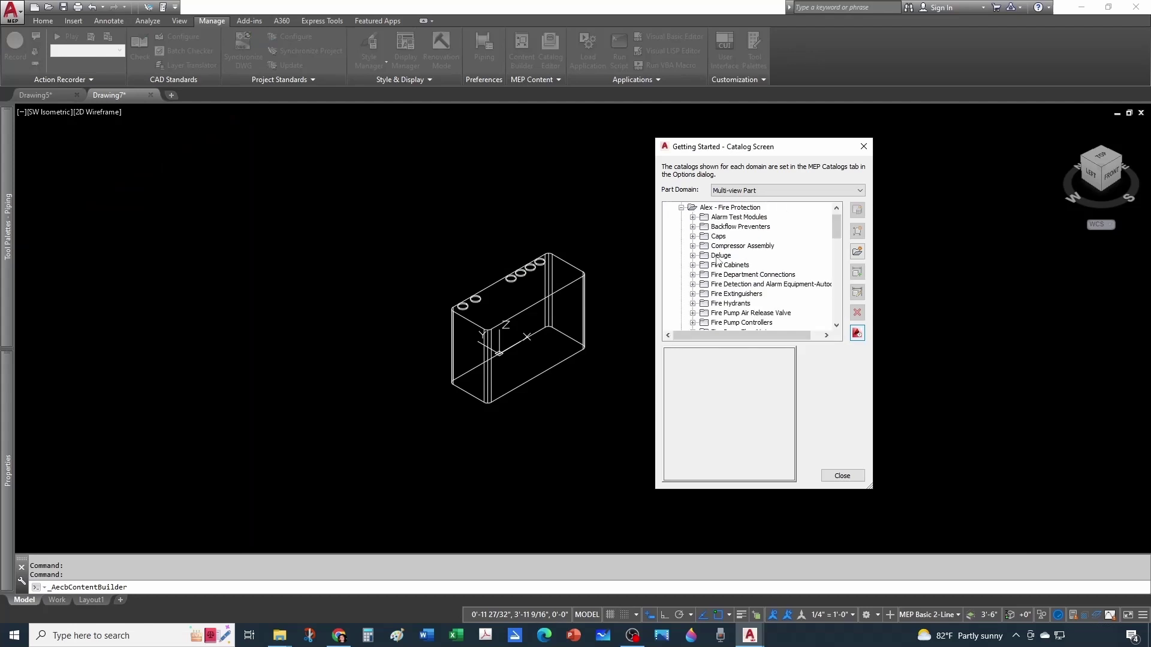
{"action": "right_click", "coordinate": [732, 207]}
{"action": "left_click", "coordinate": [770, 216]}
{"action": "type", "text": "Dete"}
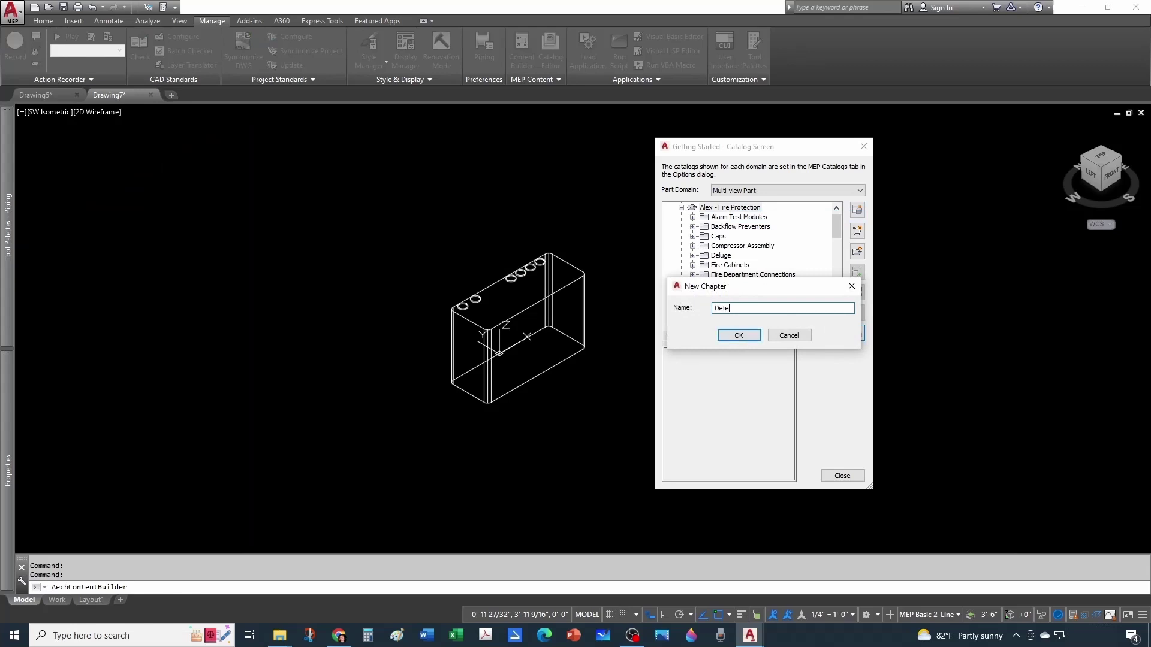
{"action": "type", "text": "ction"}
{"action": "left_click", "coordinate": [734, 337]}
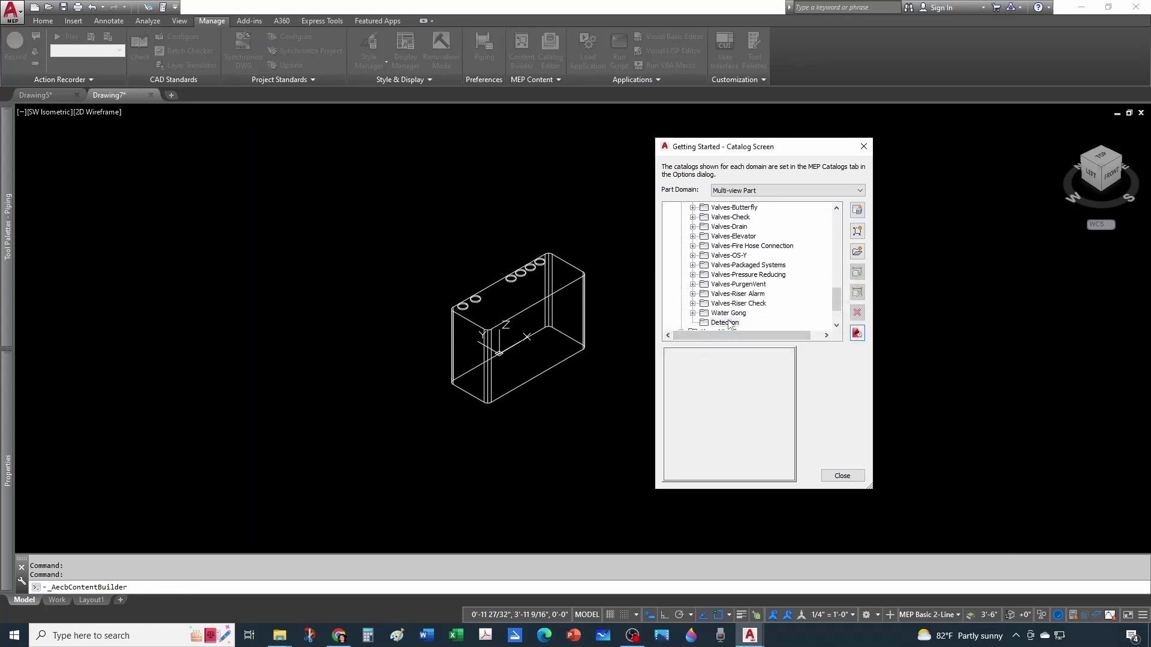
Add a VESDA sub-chapter under Detection and start a new block part in it
{"action": "right_click", "coordinate": [725, 322]}
{"action": "left_click", "coordinate": [739, 334]}
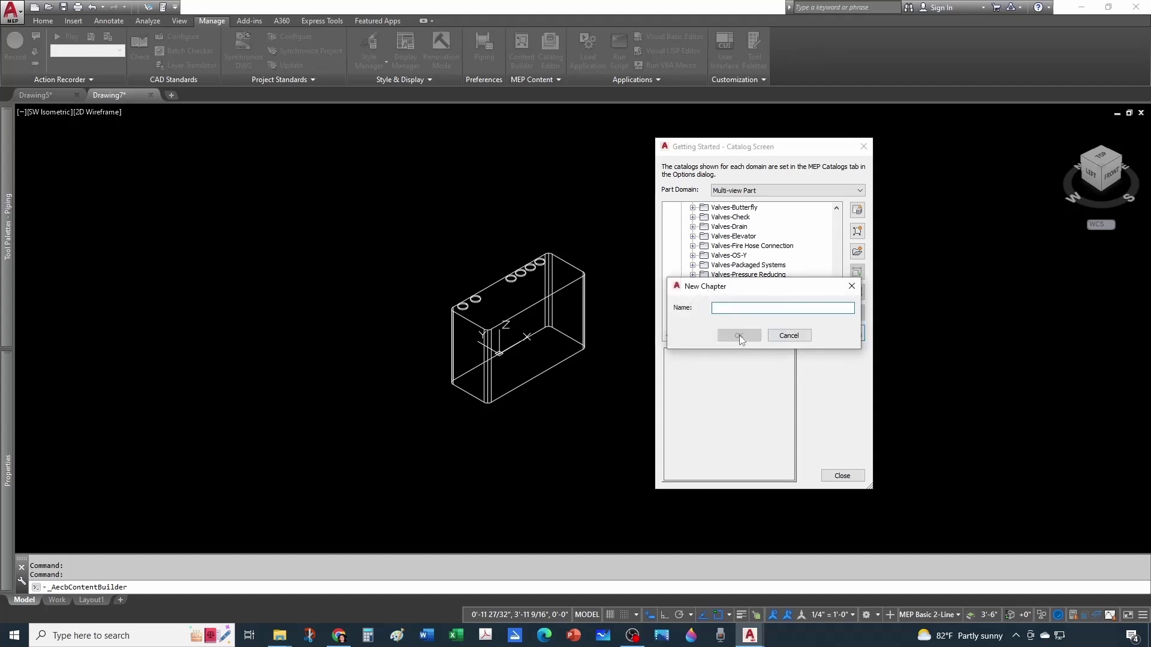
{"action": "type", "text": "VESDA"}
{"action": "left_click", "coordinate": [740, 337]}
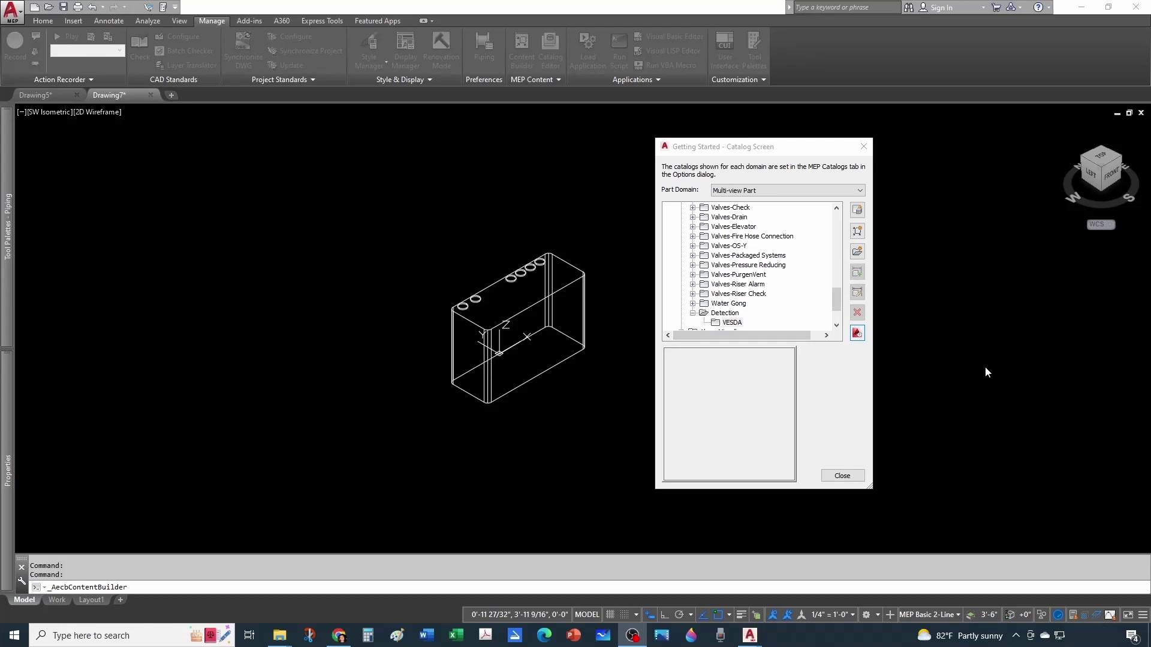
{"action": "right_click", "coordinate": [729, 323]}
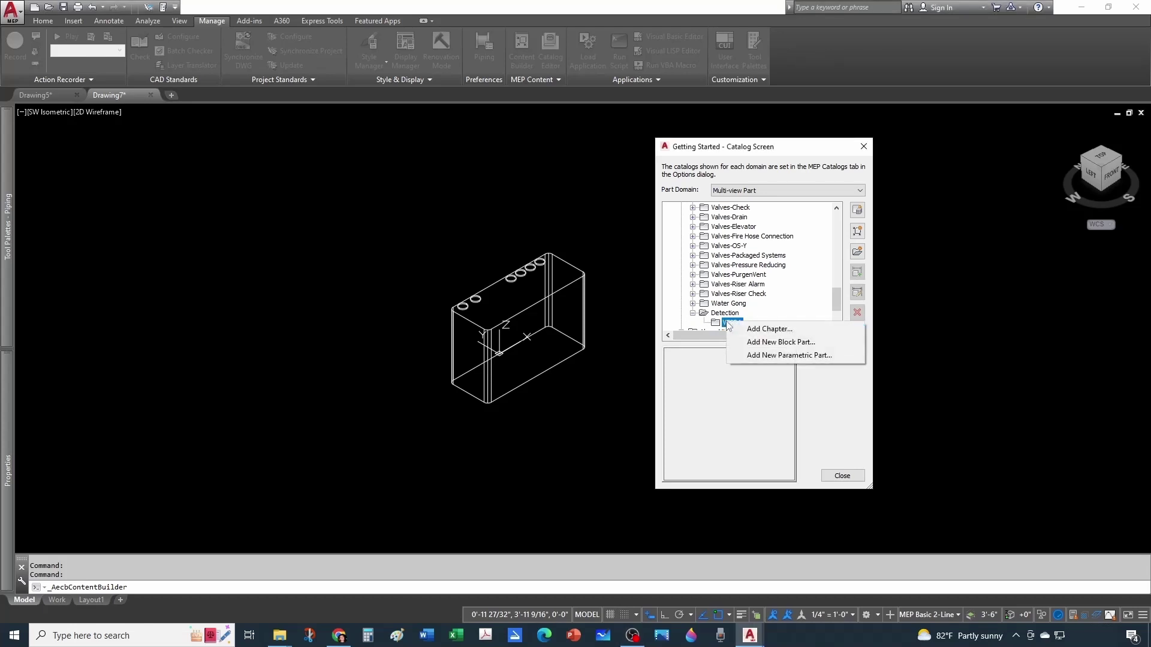
{"action": "left_click", "coordinate": [781, 345]}
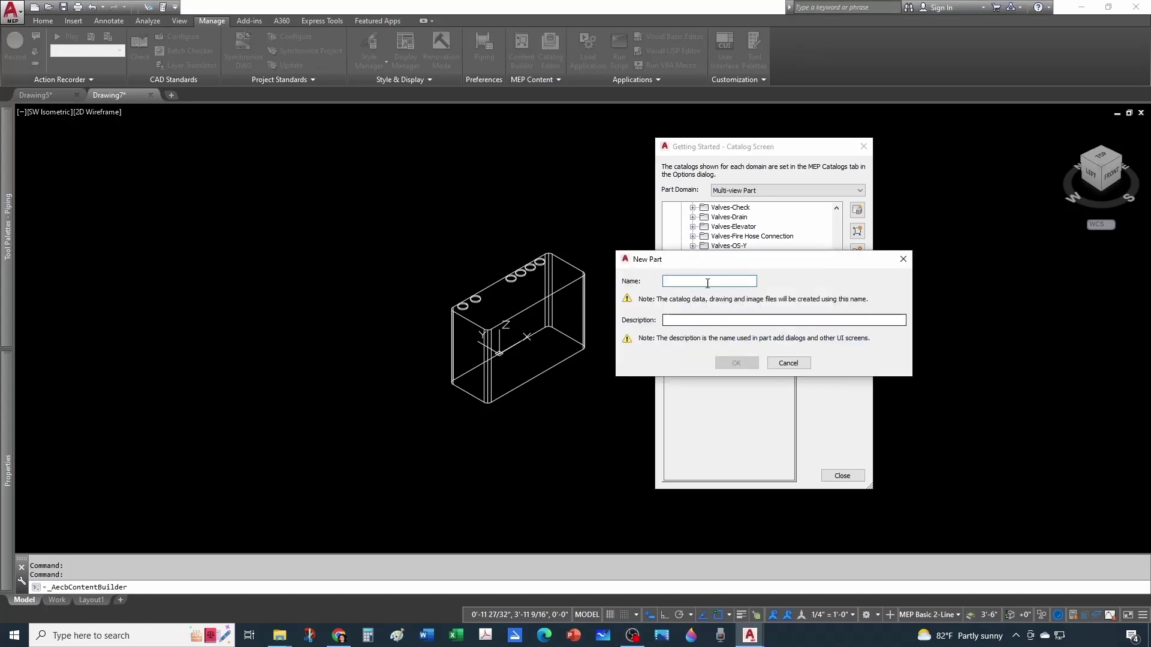
Enter the VESDA E VEU part description, confirm it, and keep the part type Custom
{"action": "left_click", "coordinate": [753, 319]}
{"action": "left_click", "coordinate": [735, 368]}
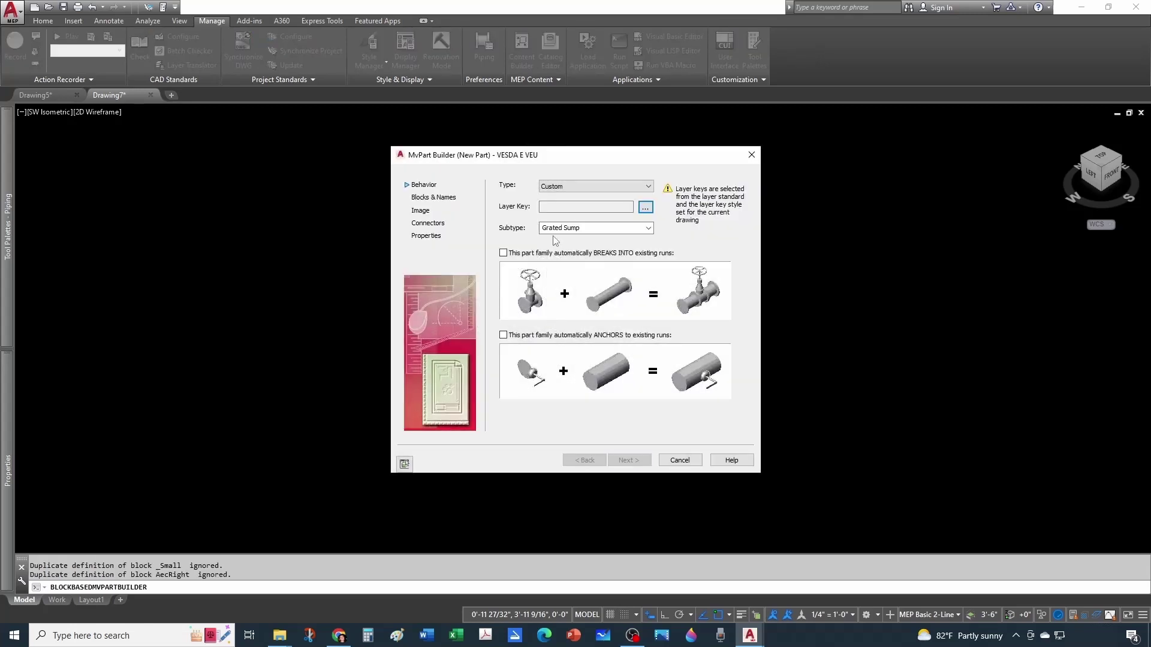
{"action": "left_click", "coordinate": [575, 186]}
{"action": "left_click", "coordinate": [570, 201]}
Set the layer key to F-MV-GENERAL and enter VESDA Cabinet as the subtype
{"action": "left_click", "coordinate": [644, 207]}
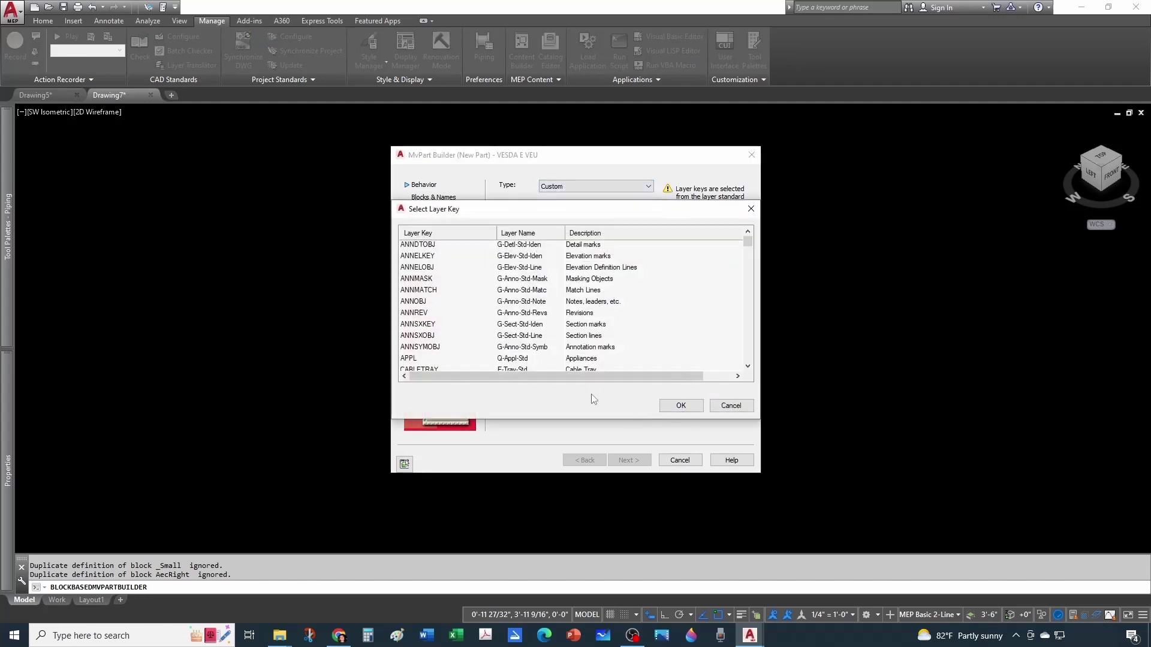
{"action": "scroll", "coordinate": [457, 329], "scroll_direction": "down", "scroll_amount": 5}
{"action": "scroll", "coordinate": [459, 334], "scroll_direction": "down", "scroll_amount": 4}
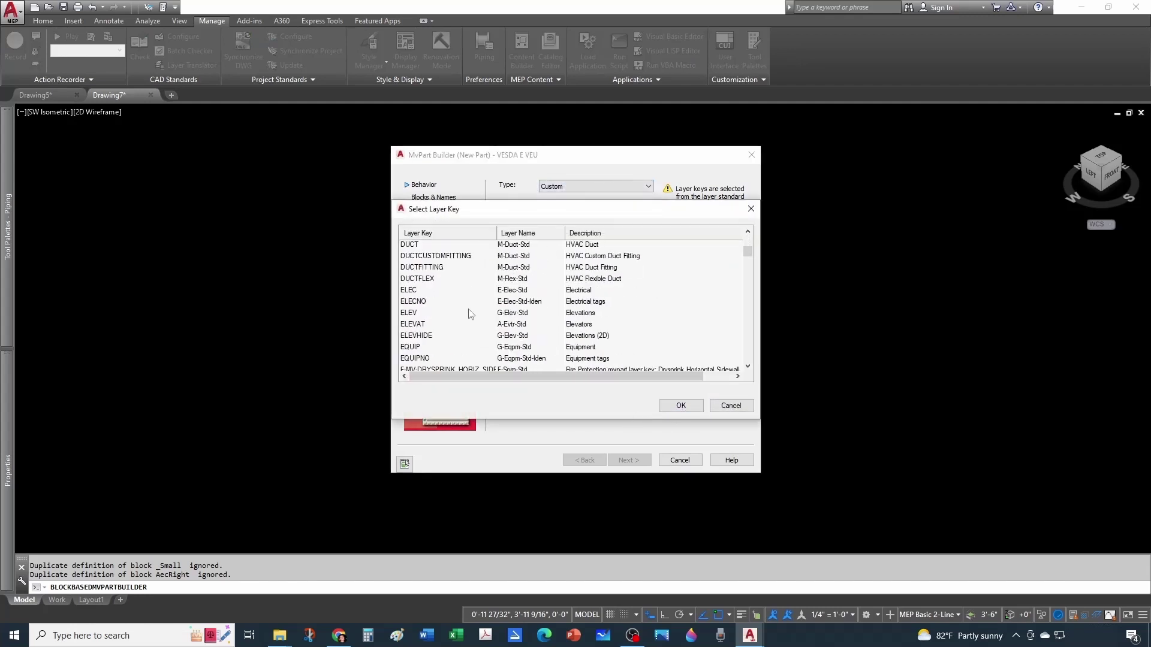
{"action": "scroll", "coordinate": [470, 316], "scroll_direction": "down", "scroll_amount": 5}
{"action": "left_click", "coordinate": [424, 279]}
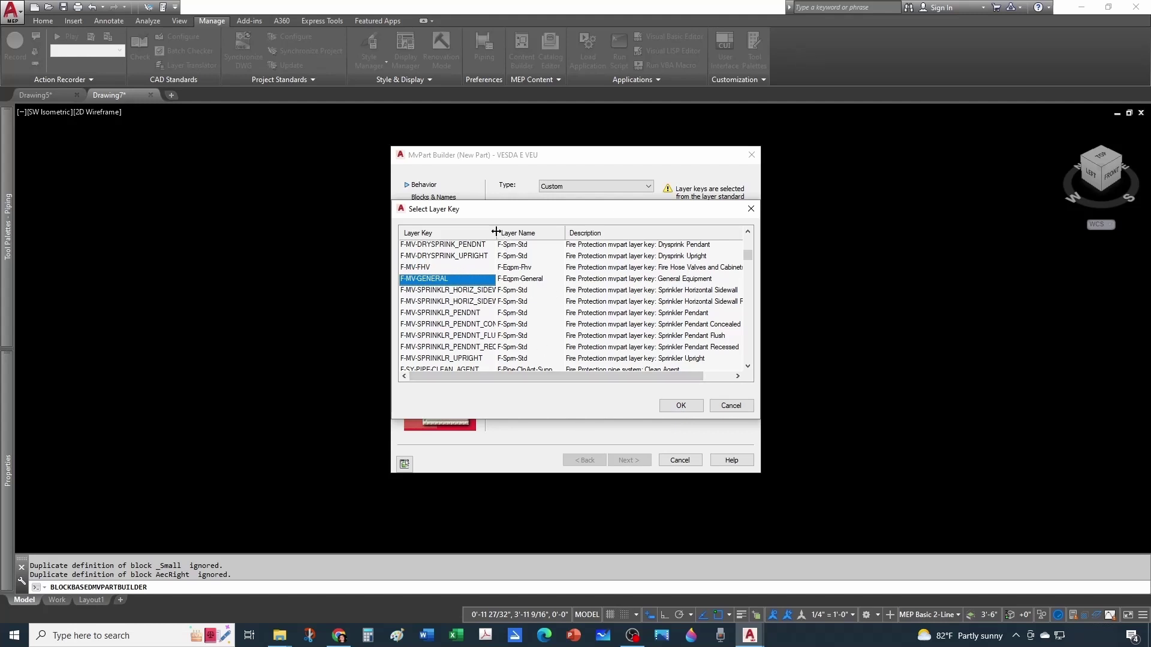
{"action": "left_click_drag", "start_coordinate": [497, 232], "coordinate": [532, 233]}
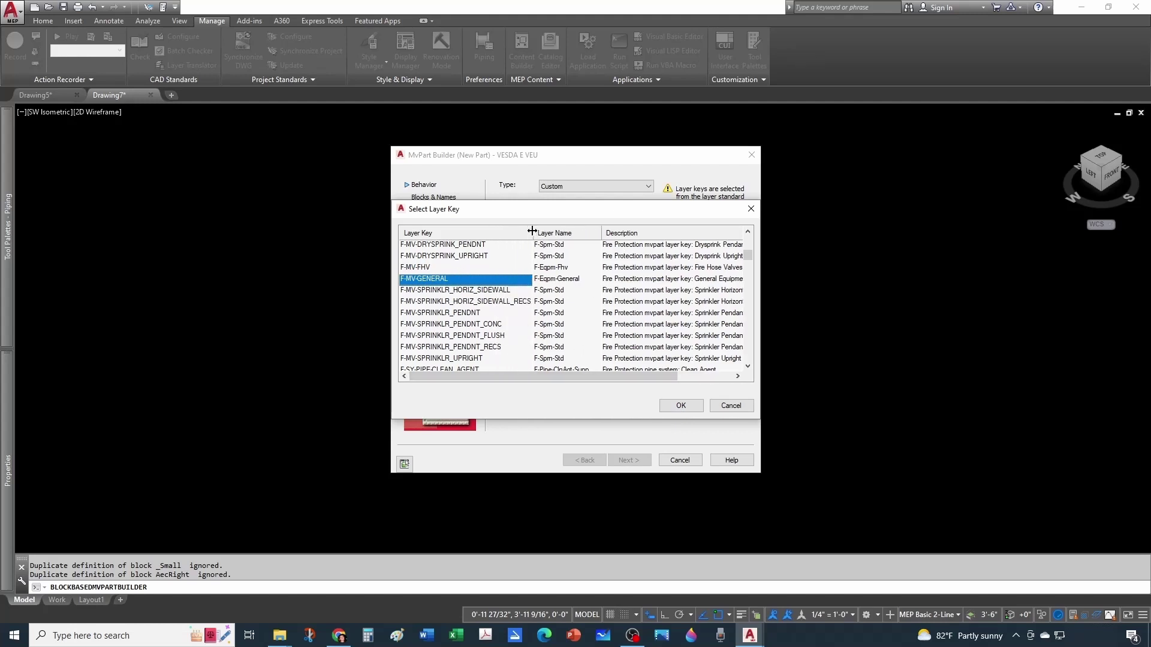
{"action": "left_click", "coordinate": [676, 411]}
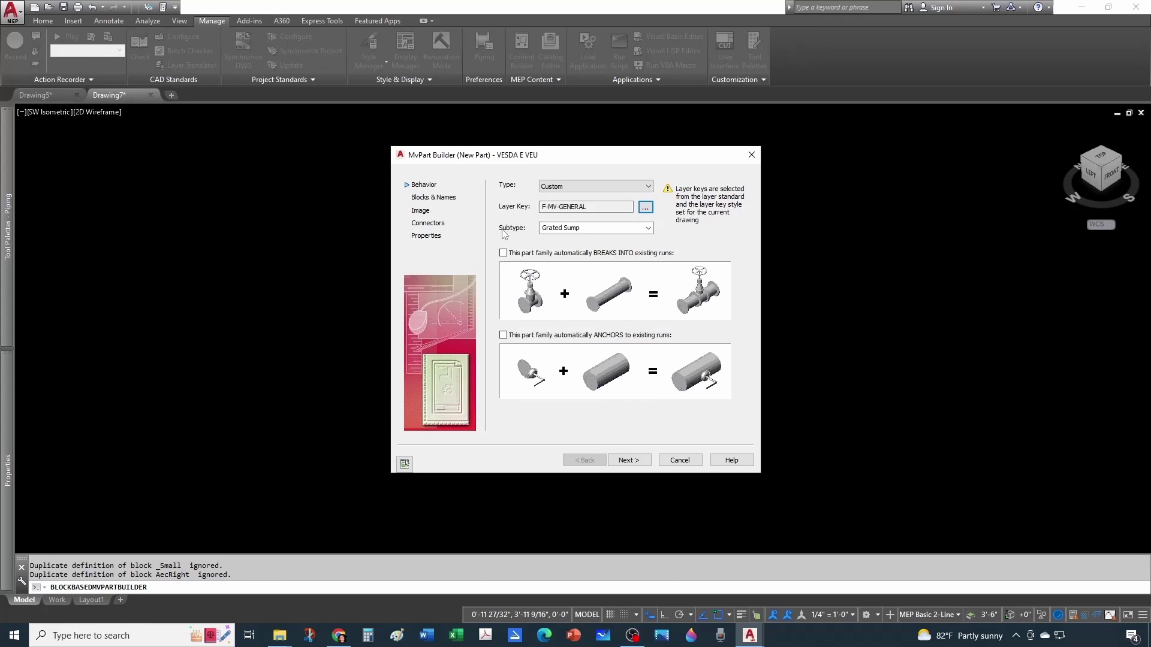
{"action": "left_click", "coordinate": [597, 229]}
{"action": "type", "text": "VESDA Cabinet"}
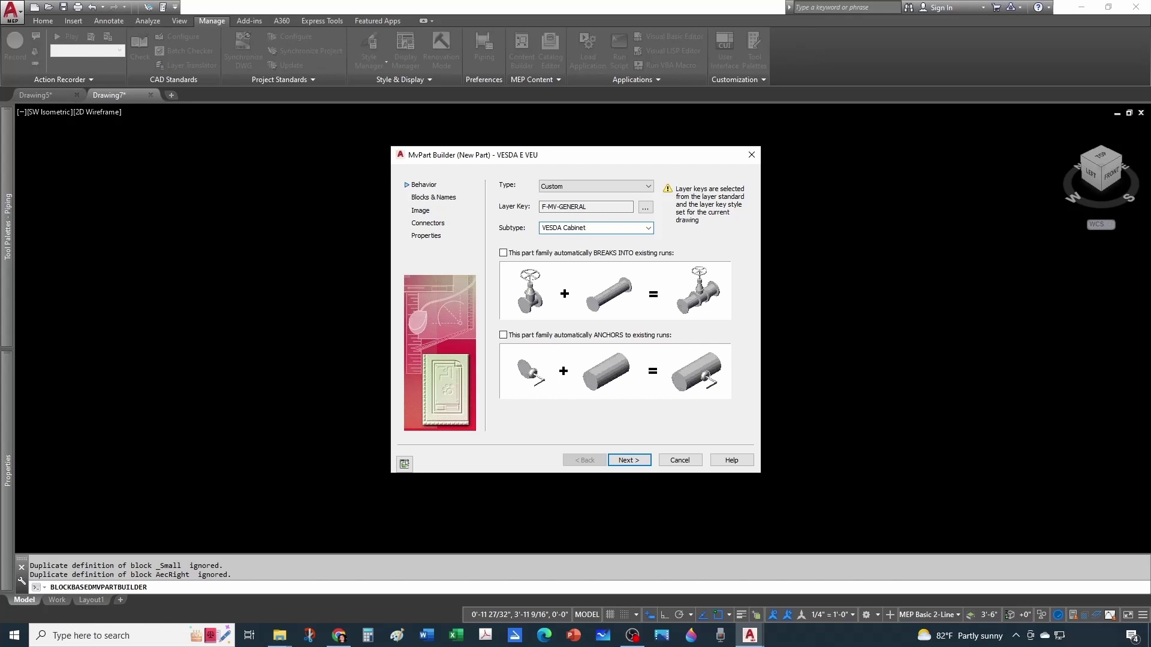
Generate and accept the part's view blocks
{"action": "left_click", "coordinate": [642, 460]}
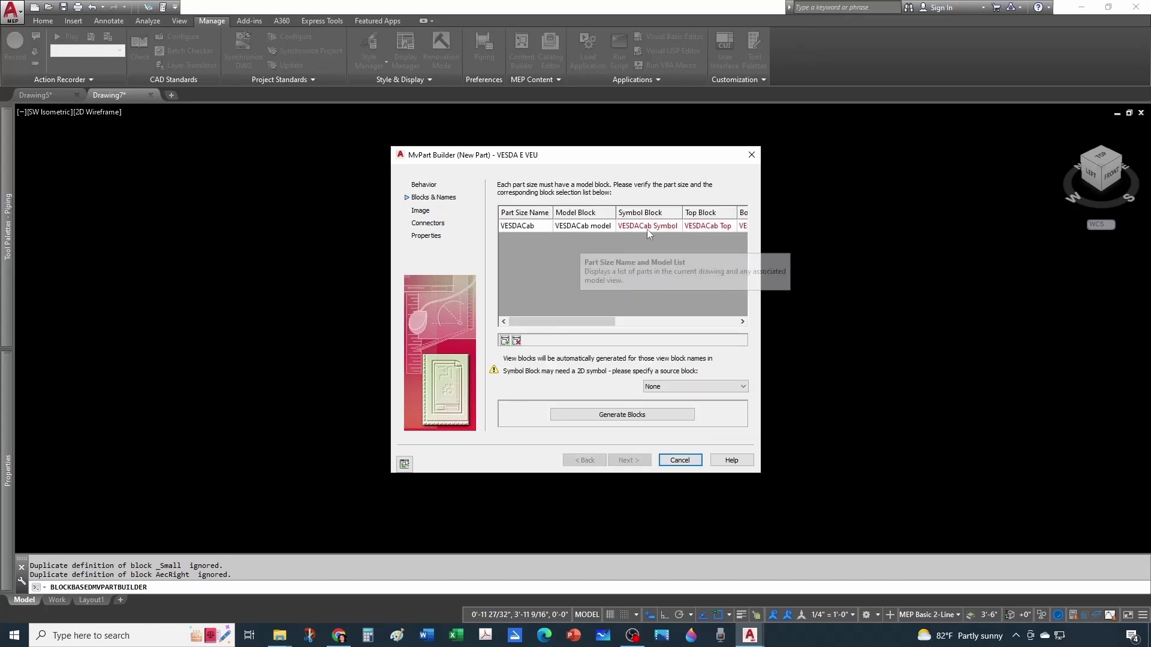
{"action": "left_click", "coordinate": [639, 420]}
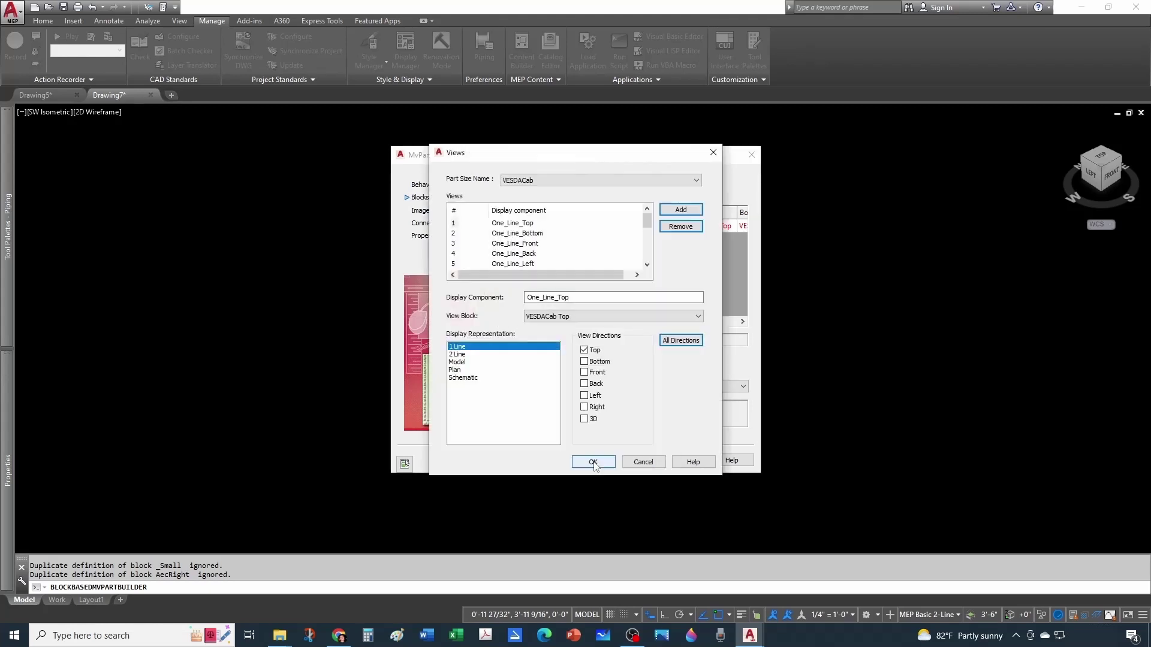
{"action": "left_click", "coordinate": [594, 463]}
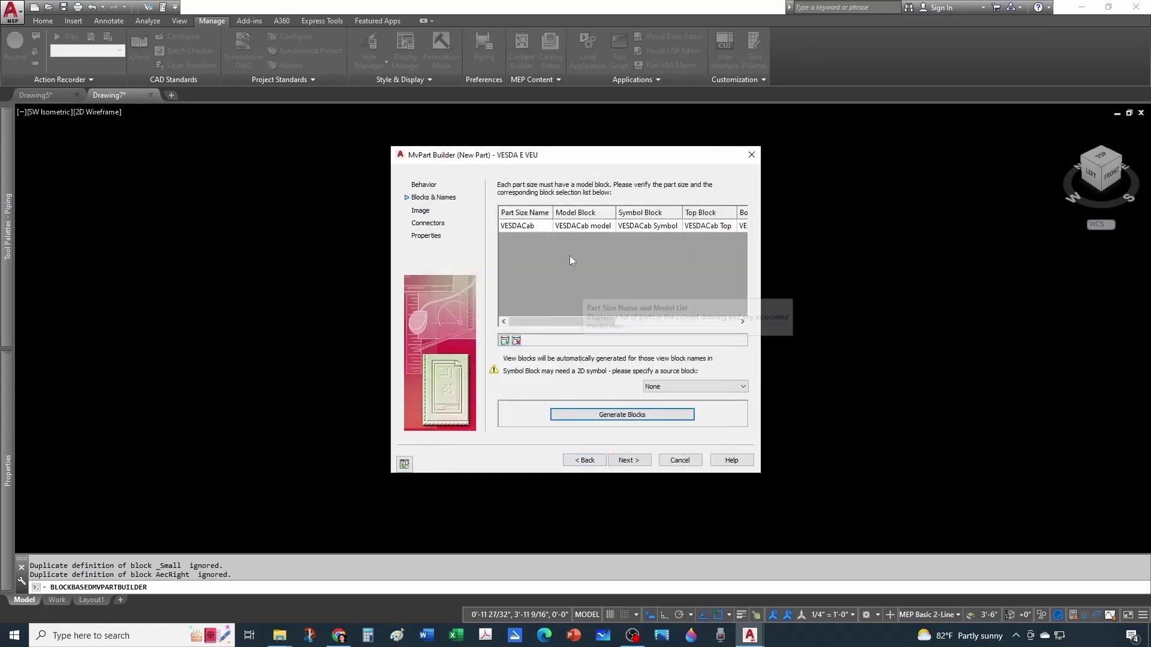
{"action": "left_click", "coordinate": [627, 462]}
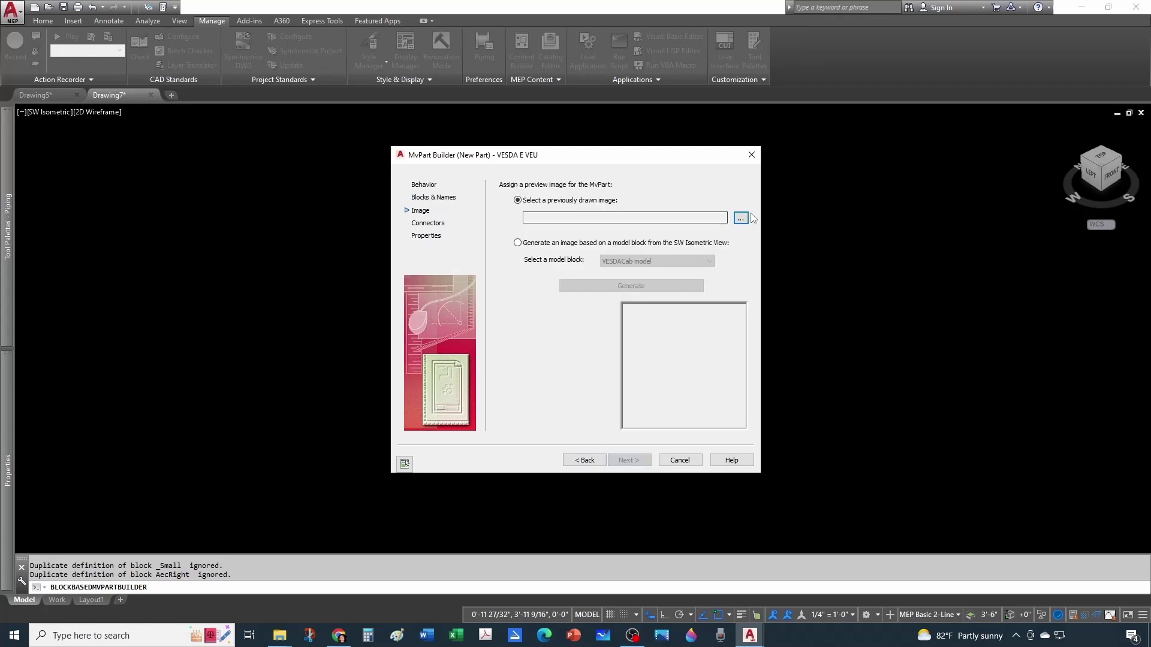
Load VESDA E VEU.bmp as the part's preview image
{"action": "left_click", "coordinate": [741, 217]}
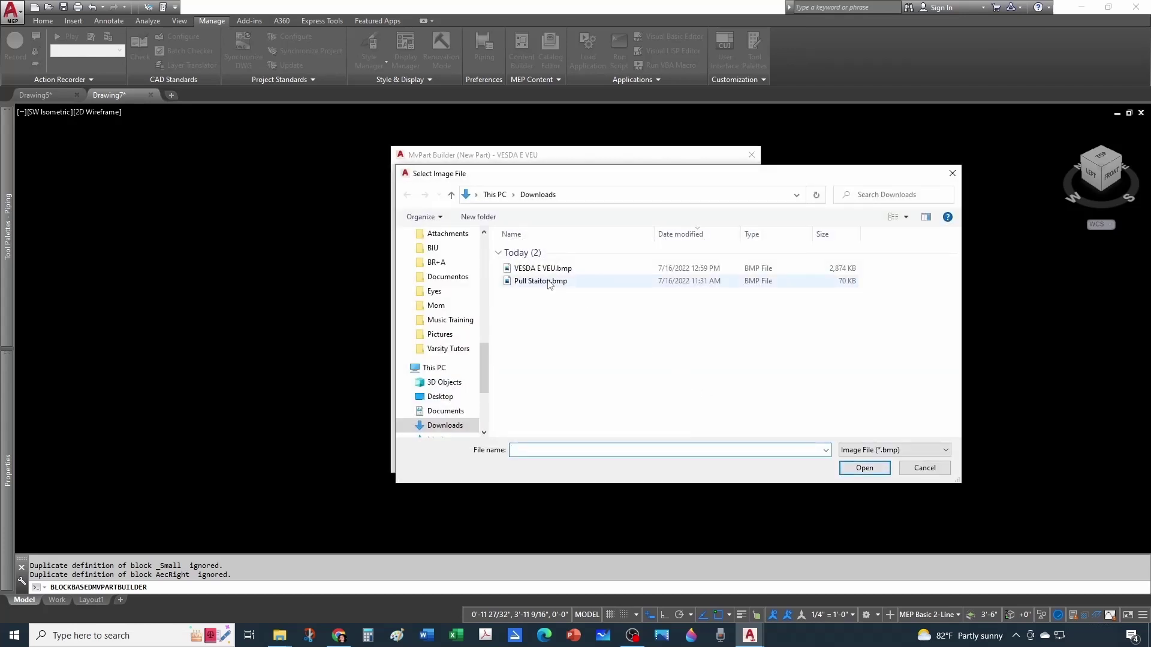
{"action": "left_click", "coordinate": [542, 268]}
{"action": "left_click", "coordinate": [864, 468]}
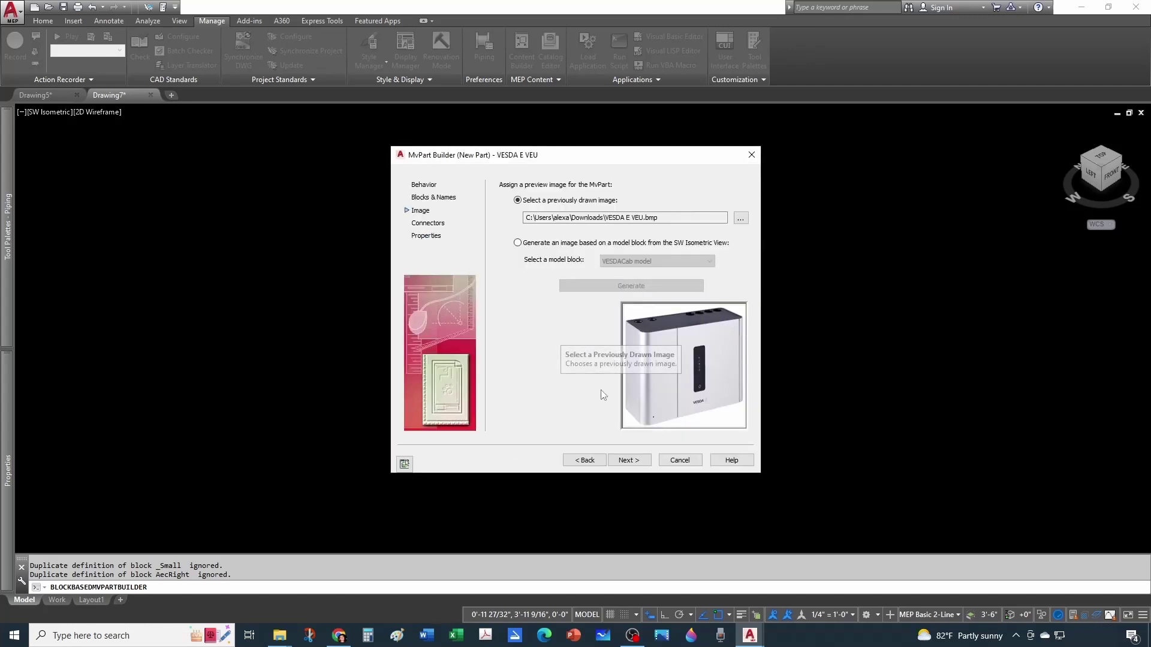
{"action": "left_click", "coordinate": [644, 462]}
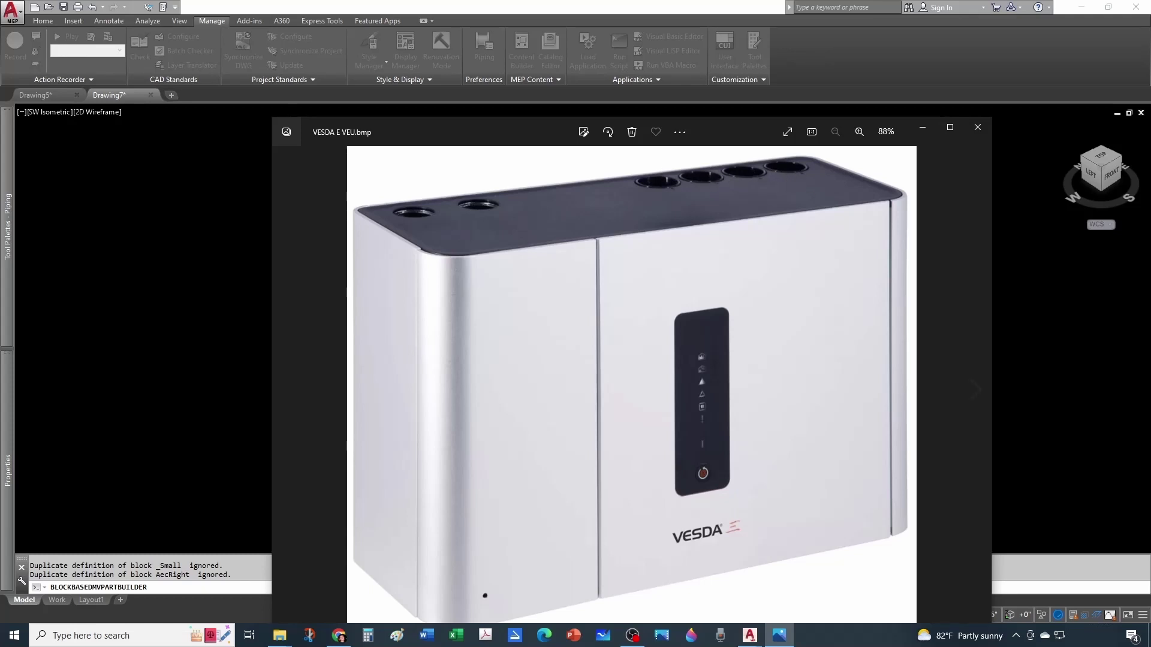
Close the photo viewer and add conduit connectors C1 and C2 to VESDA E VEU
{"action": "key", "text": "alt+F4"}
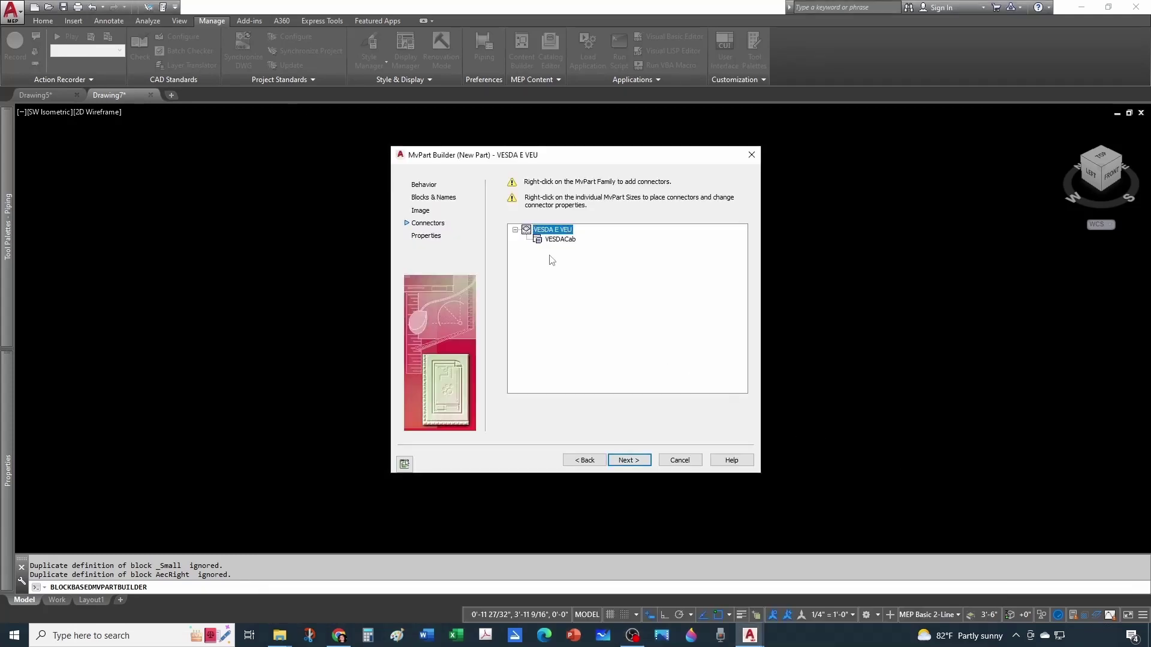
{"action": "right_click", "coordinate": [551, 231]}
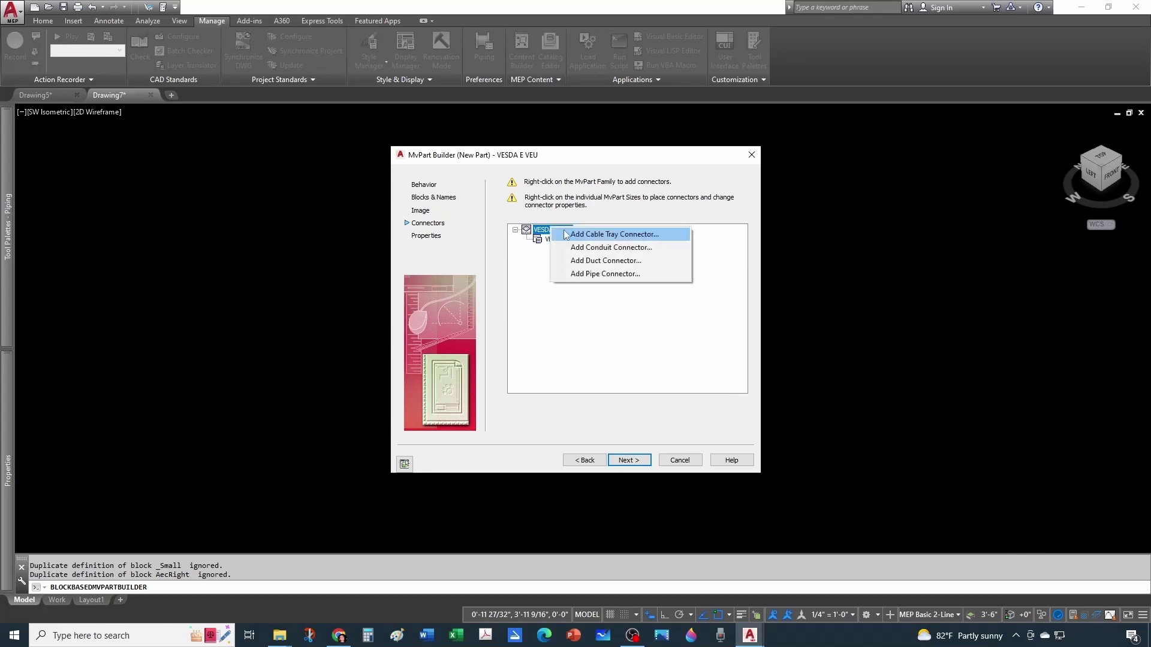
{"action": "left_click", "coordinate": [592, 251]}
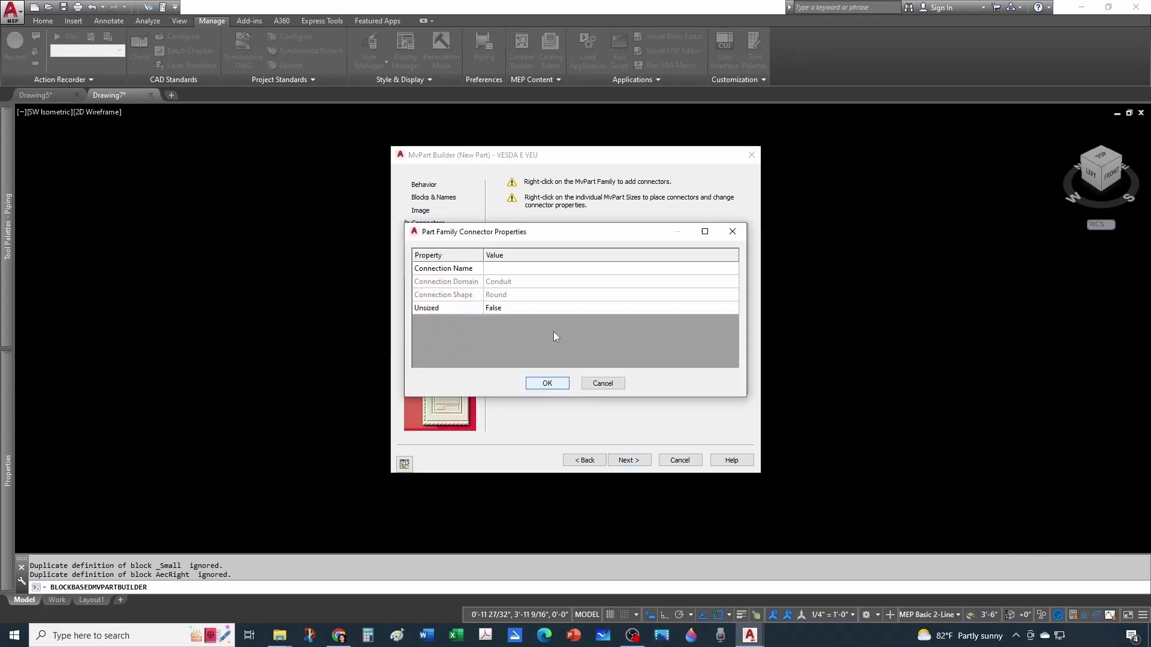
{"action": "left_click", "coordinate": [546, 273]}
{"action": "left_click", "coordinate": [547, 273]}
{"action": "type", "text": "C1"}
{"action": "left_click", "coordinate": [547, 383]}
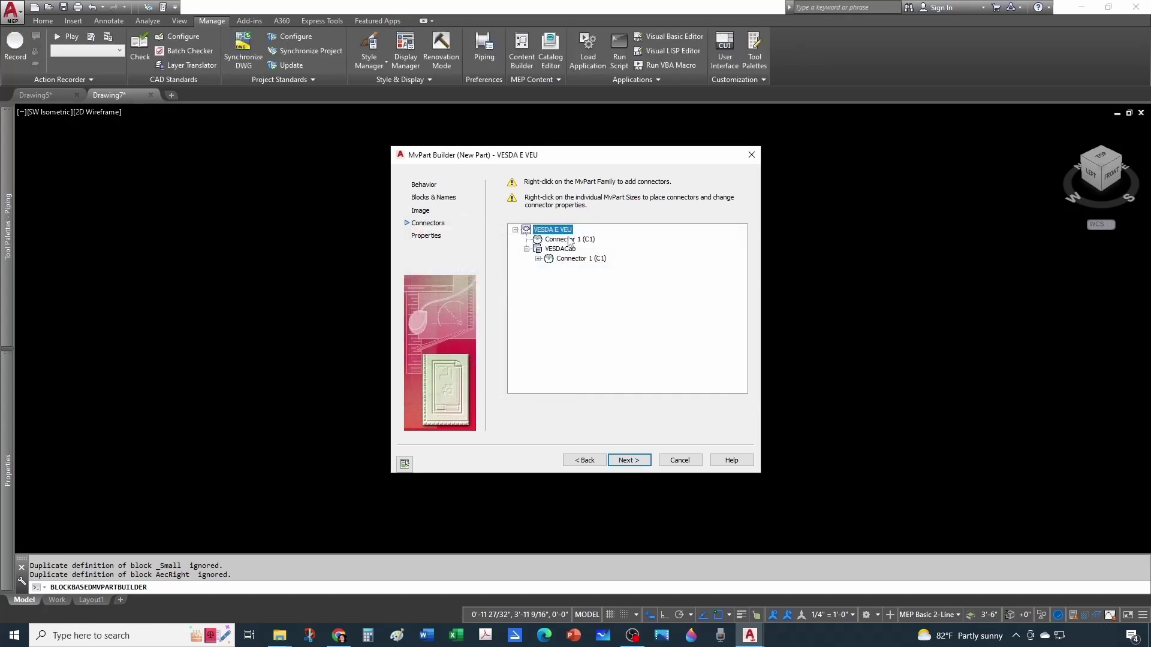
{"action": "right_click", "coordinate": [567, 232]}
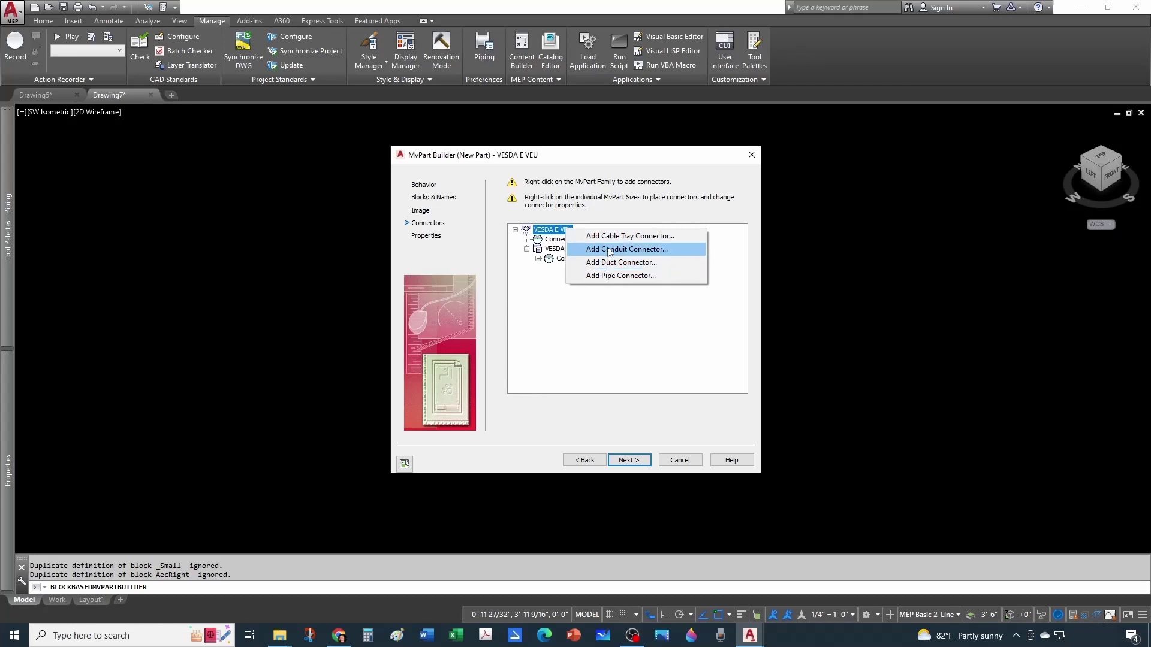
{"action": "left_click", "coordinate": [608, 251]}
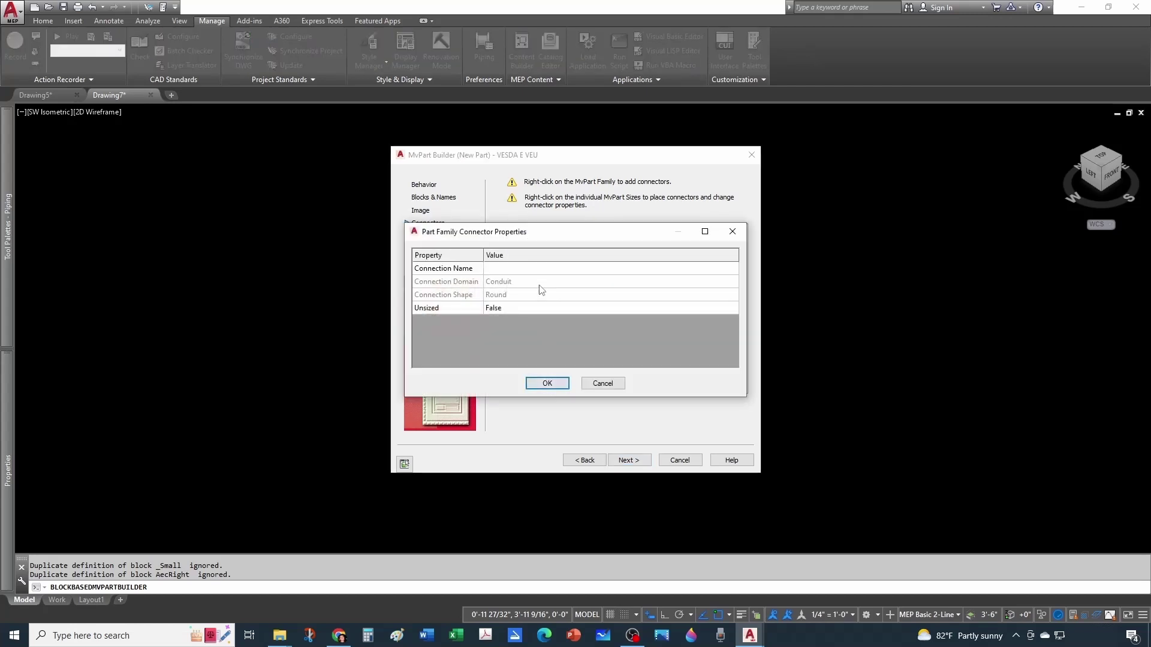
{"action": "left_click", "coordinate": [541, 269]}
{"action": "type", "text": "C2"}
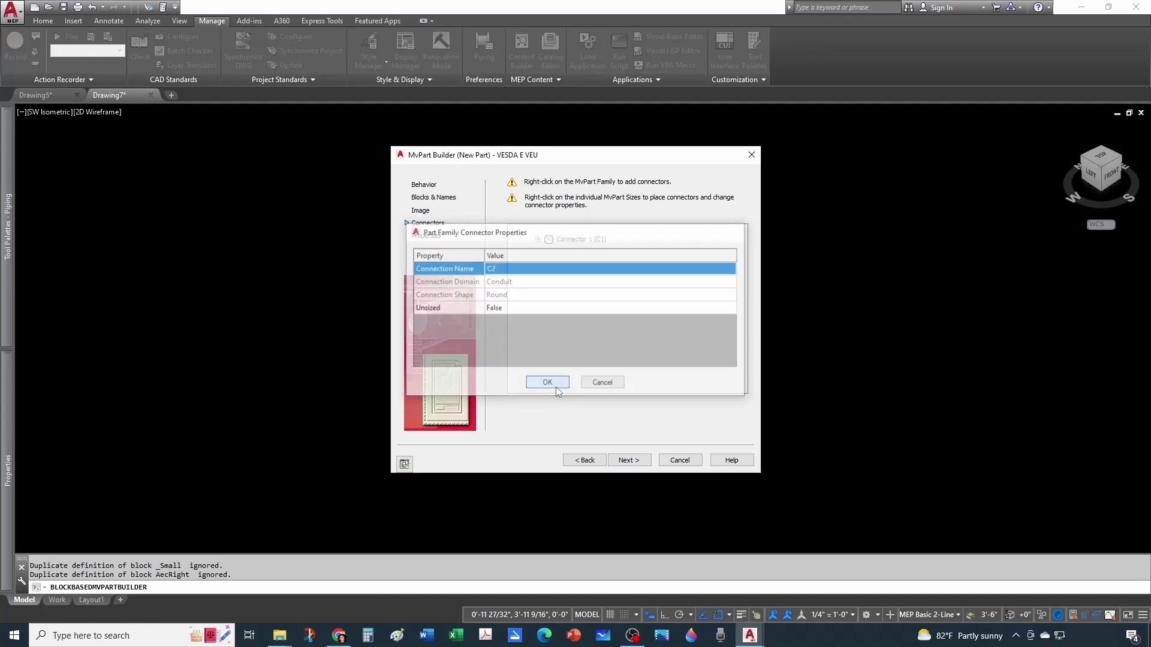
{"action": "left_click", "coordinate": [556, 386]}
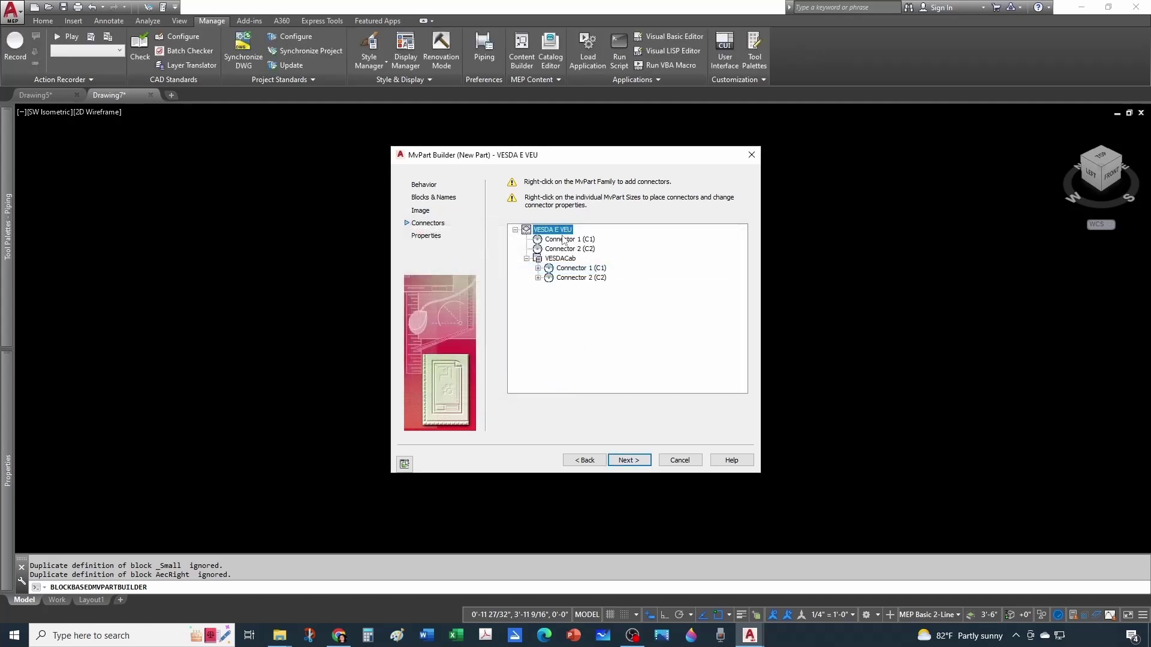
Add pipe connectors P1 and P2 to the VESDA E VEU family
{"action": "right_click", "coordinate": [561, 236]}
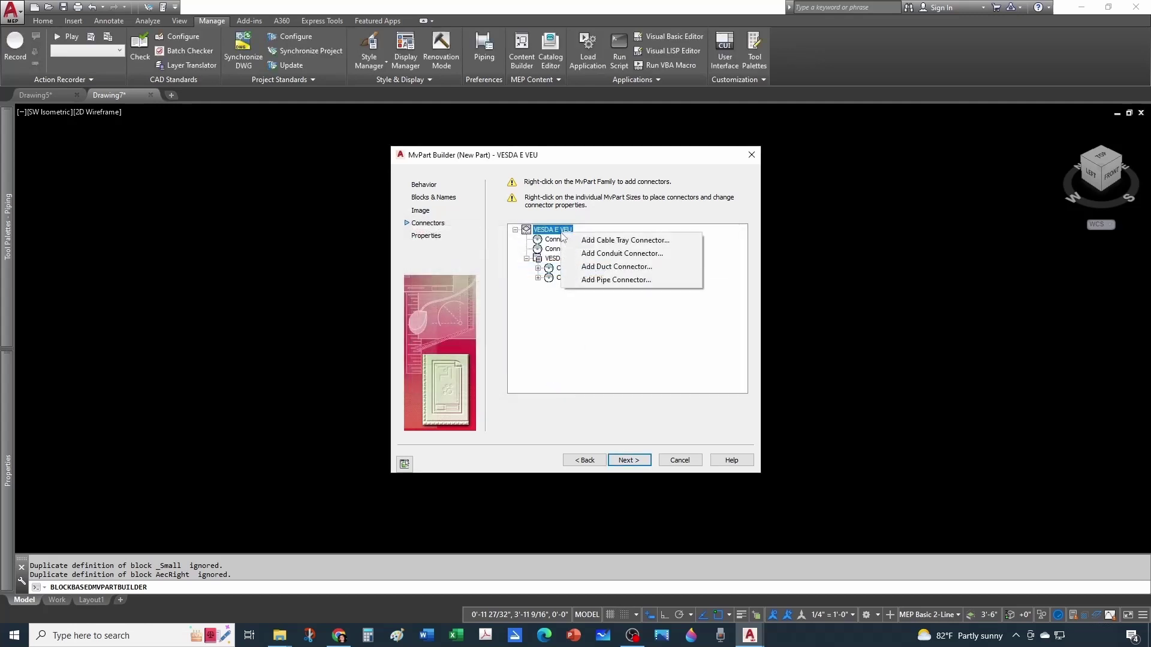
{"action": "left_click", "coordinate": [601, 281]}
{"action": "left_click", "coordinate": [541, 273]}
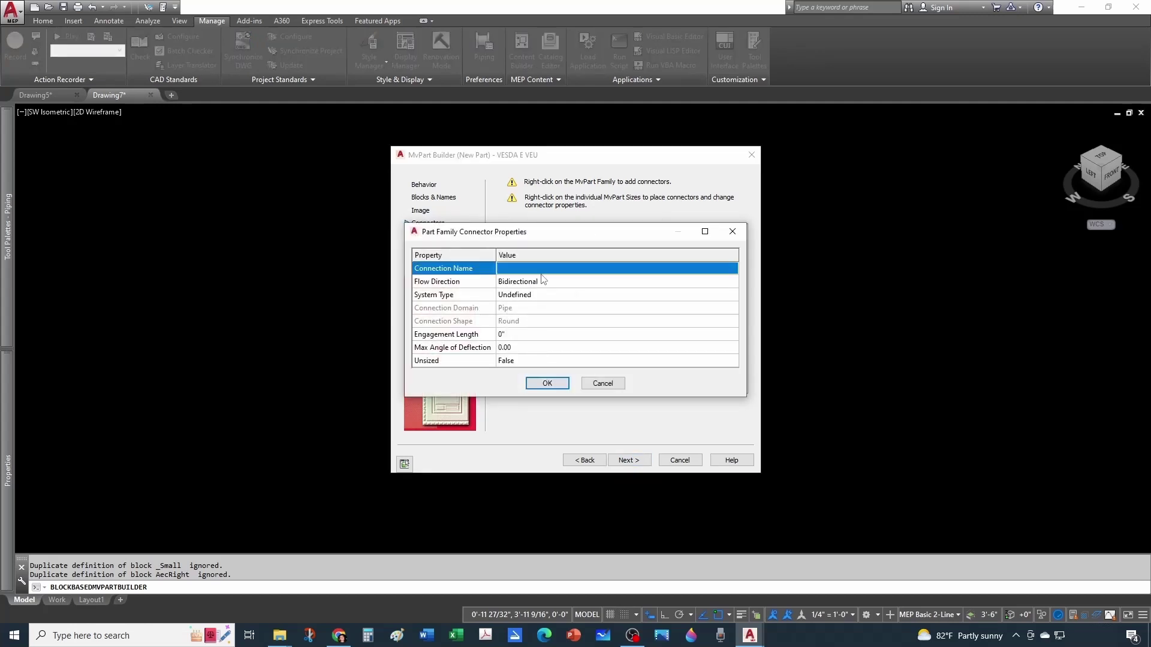
{"action": "left_click", "coordinate": [542, 273]}
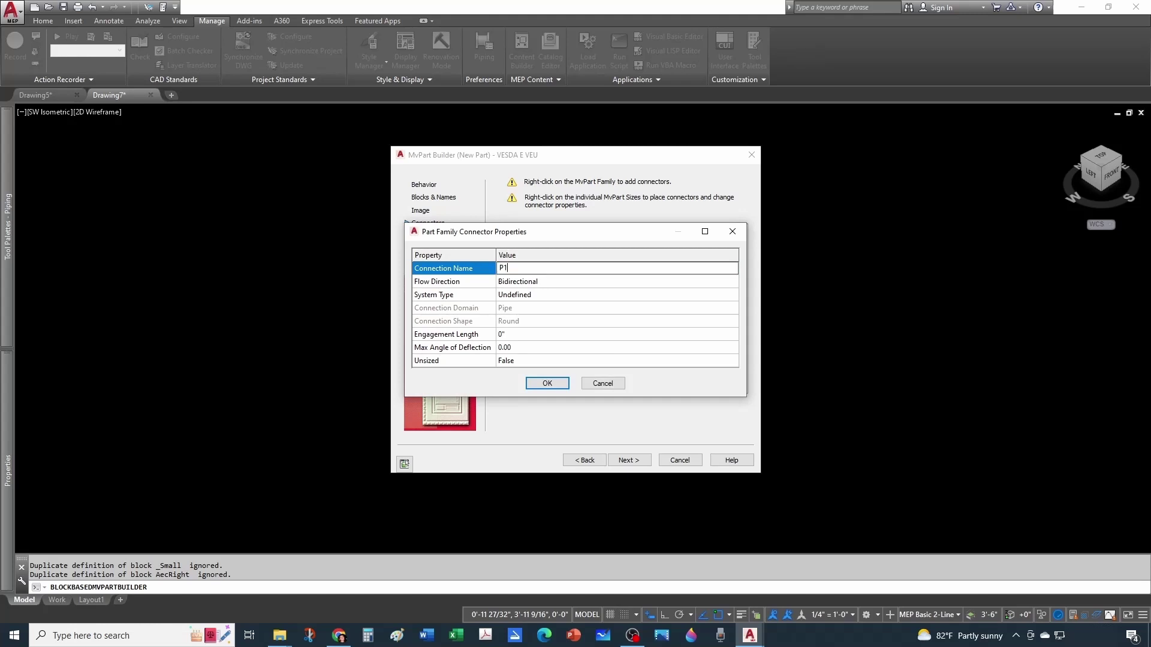
{"action": "type", "text": "P1"}
{"action": "left_click", "coordinate": [547, 383]}
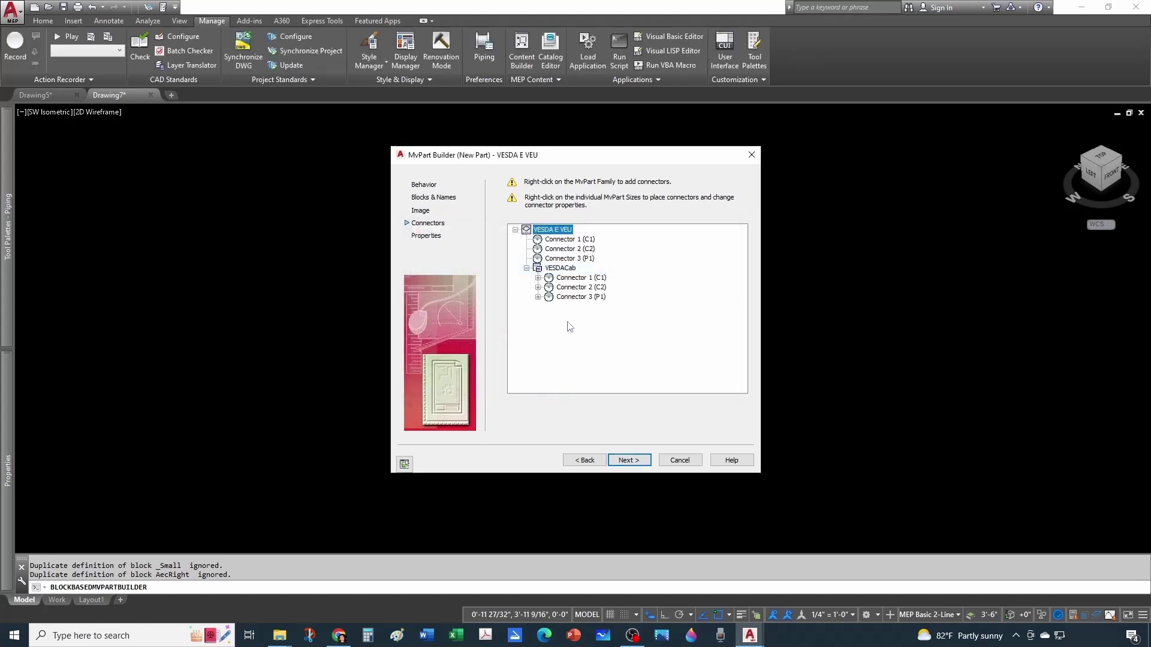
{"action": "right_click", "coordinate": [570, 228]}
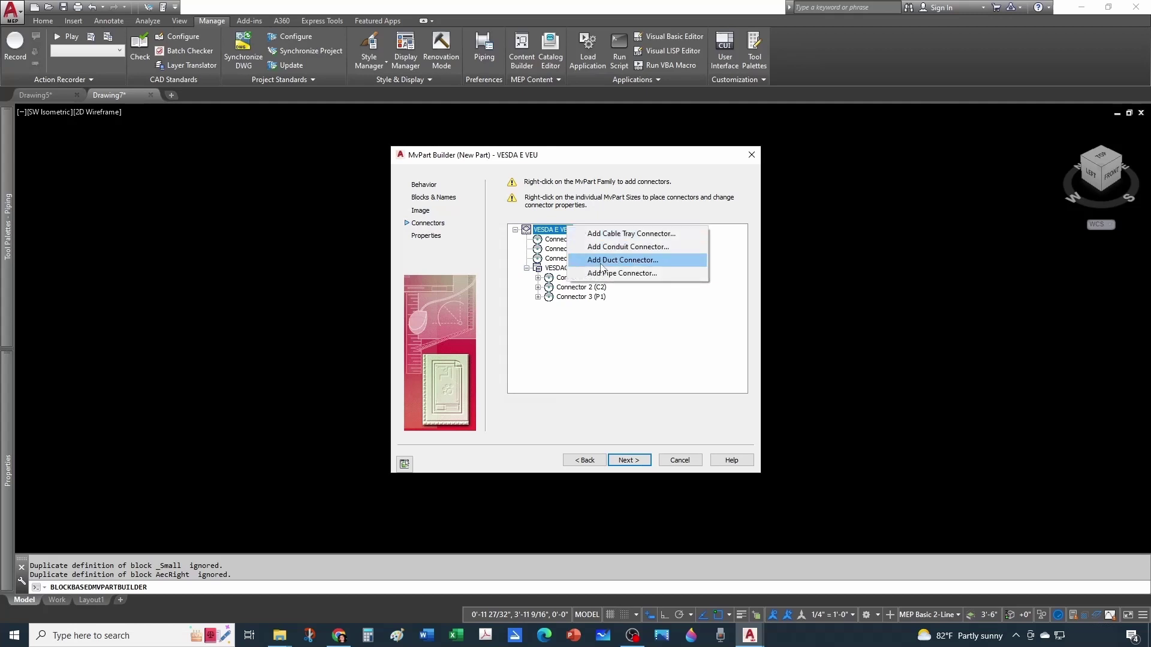
{"action": "left_click", "coordinate": [603, 274]}
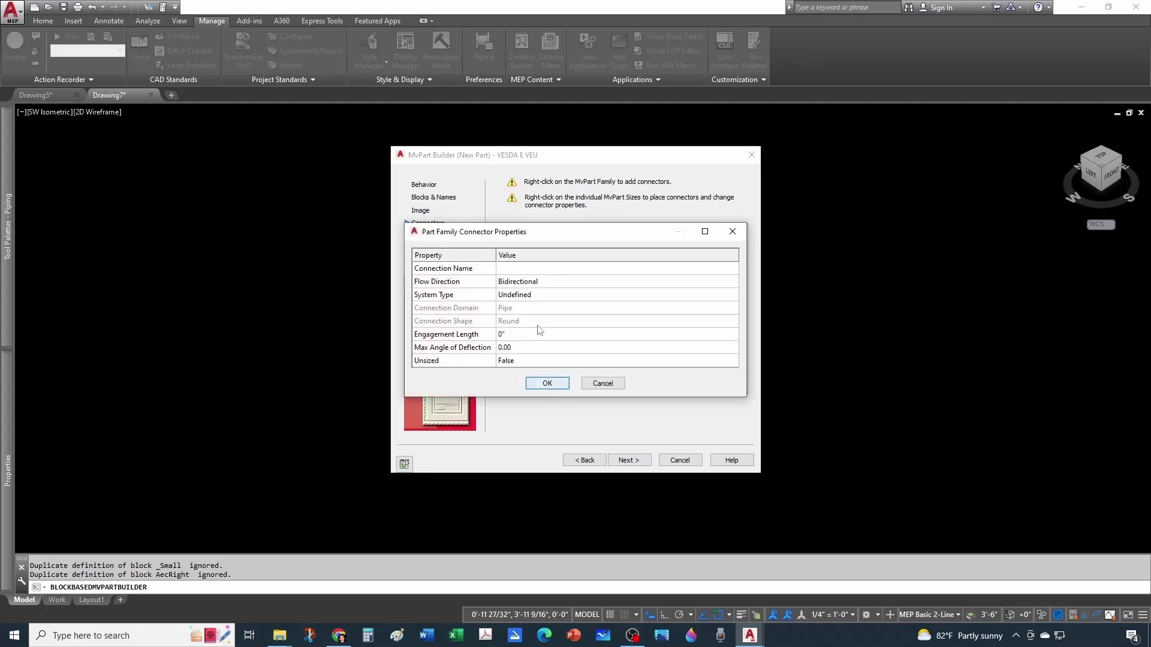
{"action": "left_click", "coordinate": [543, 271]}
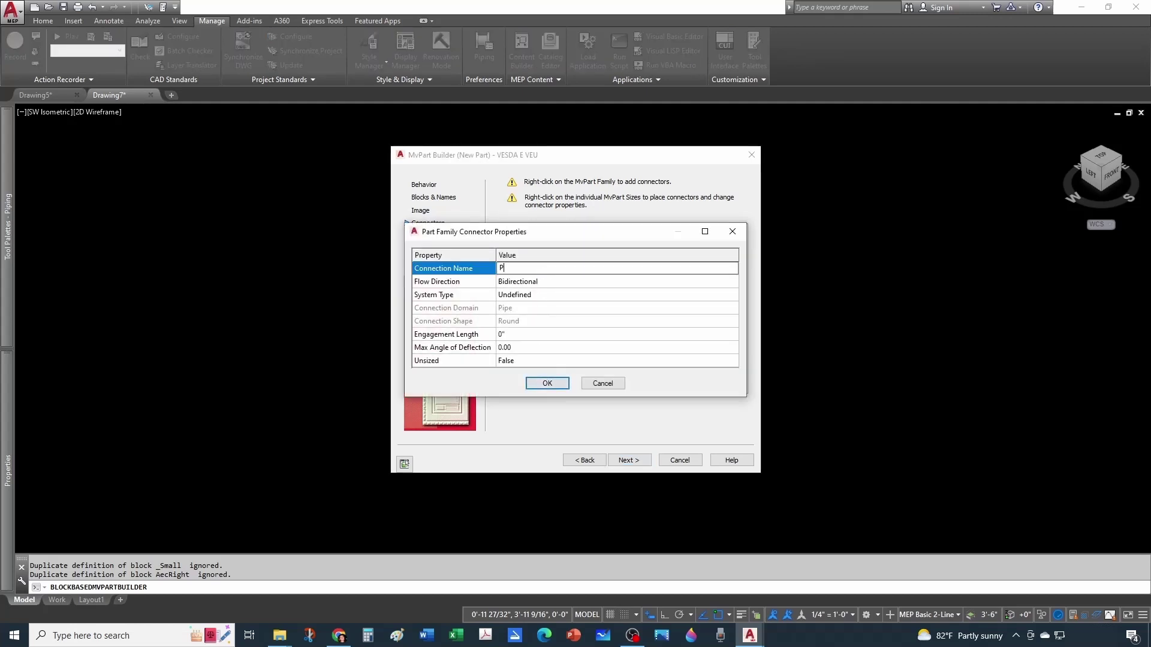
{"action": "type", "text": "P2"}
{"action": "left_click", "coordinate": [556, 383]}
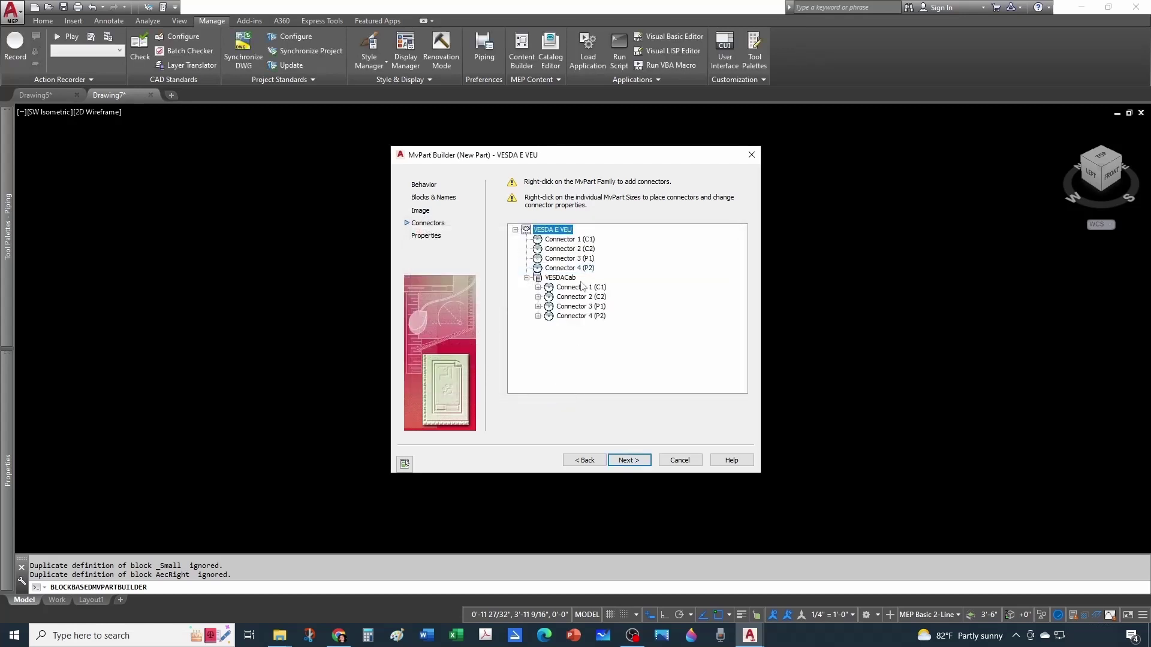
Add pipe connector P3 to the VESDA E VEU family
{"action": "right_click", "coordinate": [571, 235]}
{"action": "left_click", "coordinate": [605, 274]}
{"action": "left_click", "coordinate": [549, 272]}
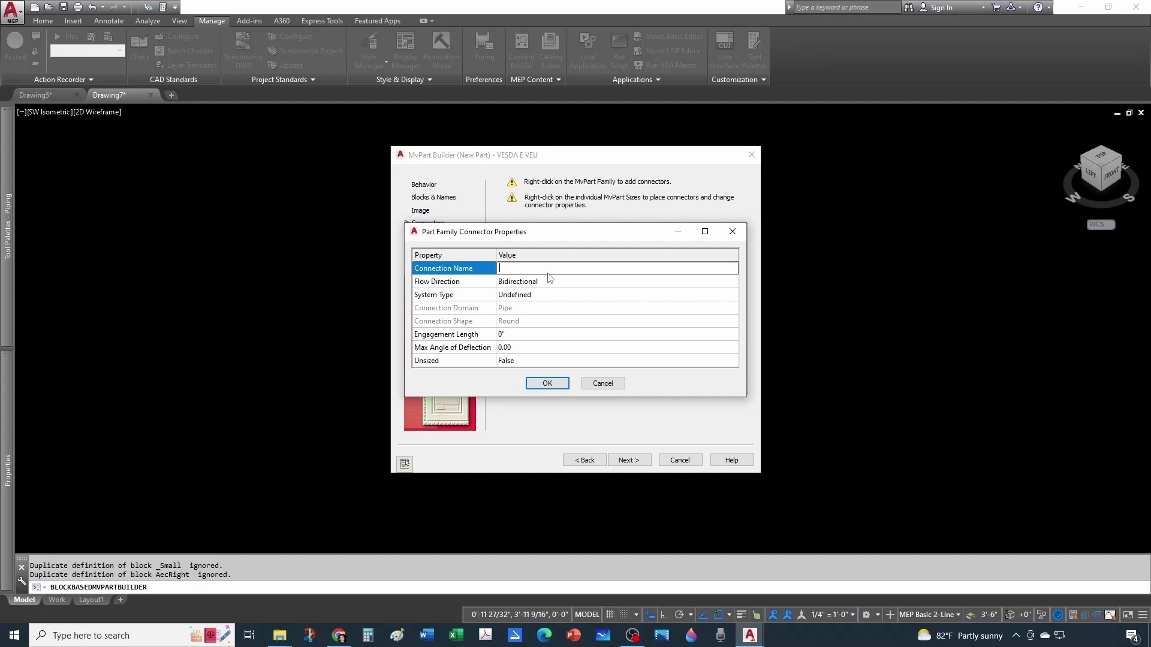
{"action": "type", "text": "P3"}
{"action": "left_click", "coordinate": [547, 383]}
Add pipe connector P4 with Bidirectional flow and Undefined system type
{"action": "right_click", "coordinate": [563, 229]}
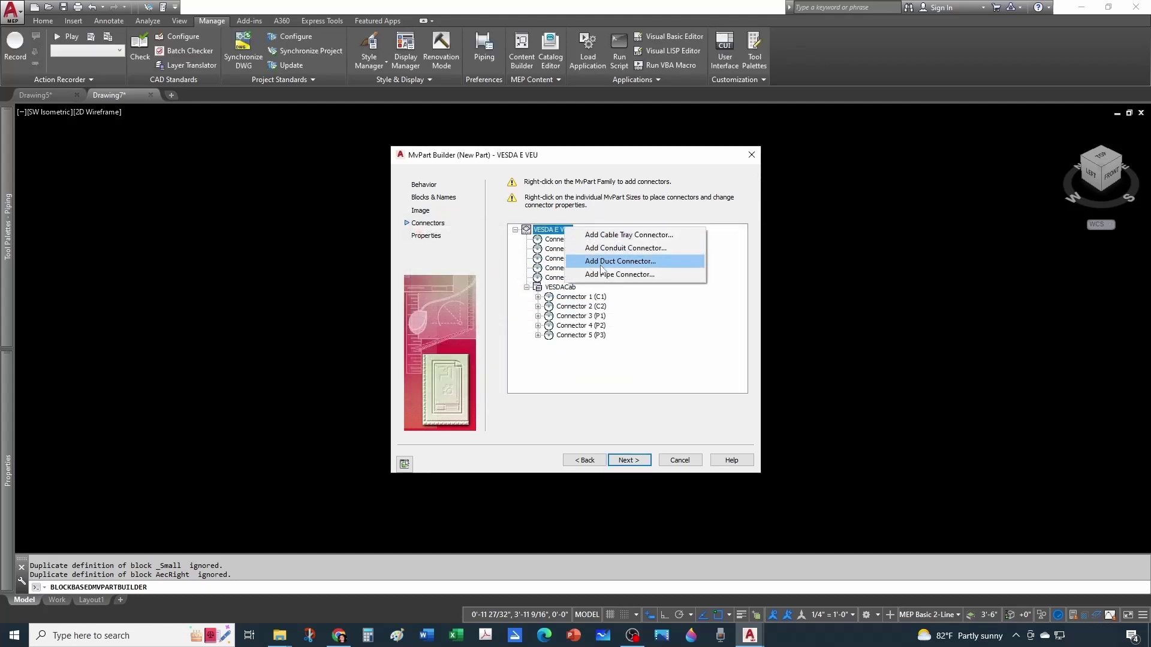
{"action": "left_click", "coordinate": [602, 274]}
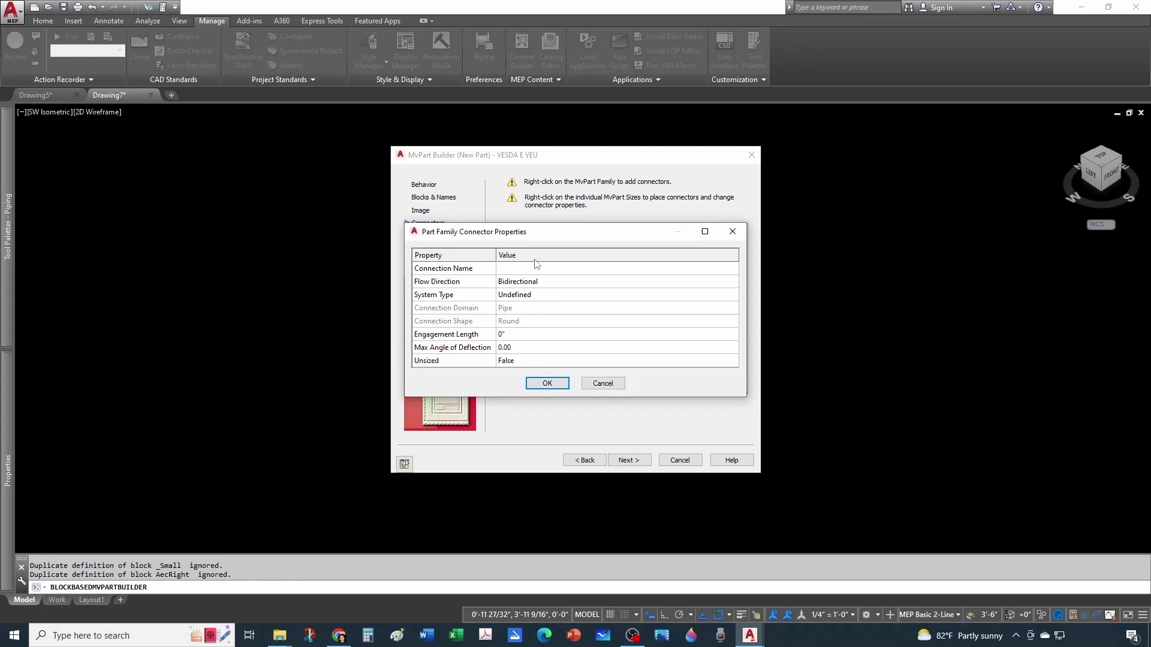
{"action": "left_click", "coordinate": [538, 268]}
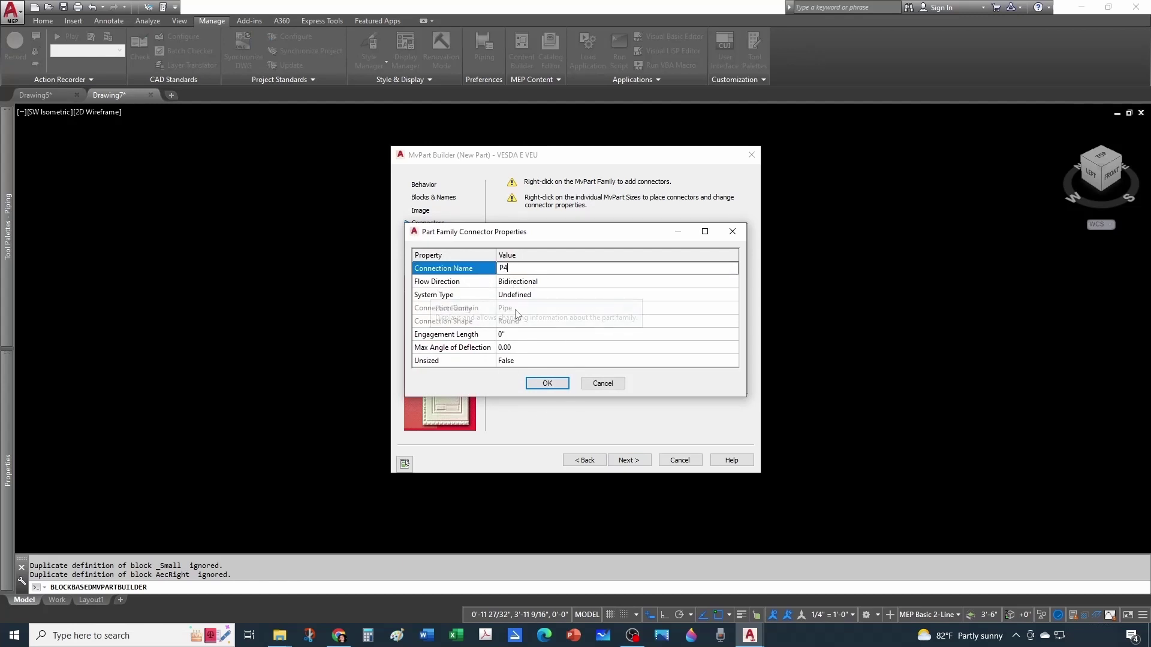
{"action": "left_click", "coordinate": [556, 283]}
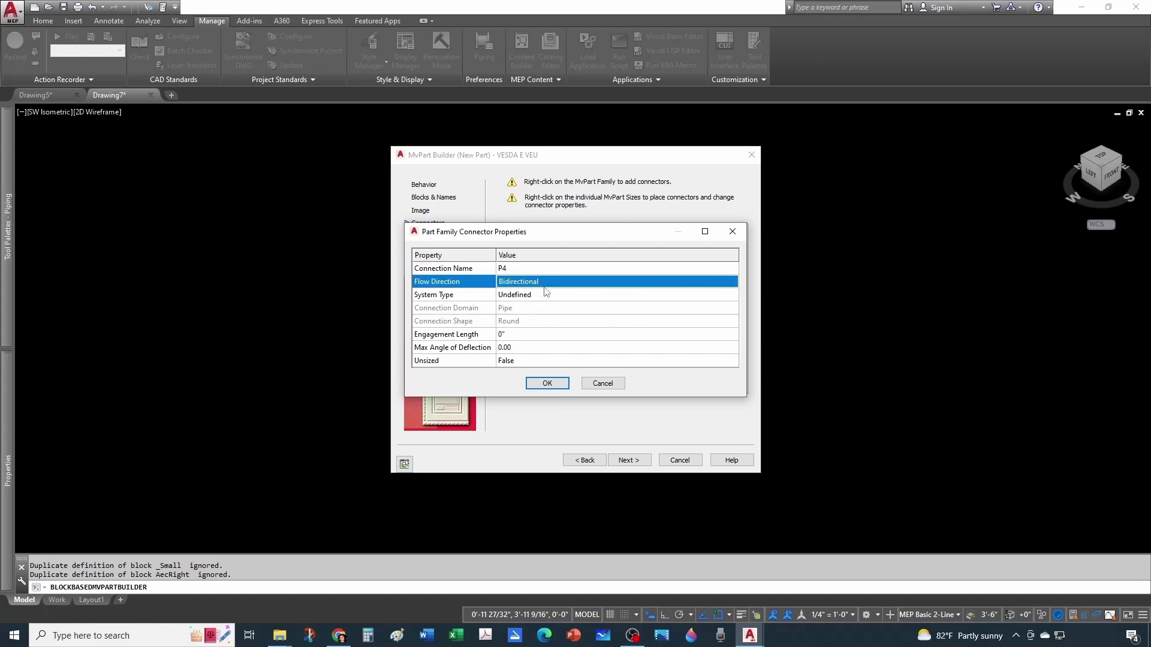
{"action": "left_click", "coordinate": [475, 283]}
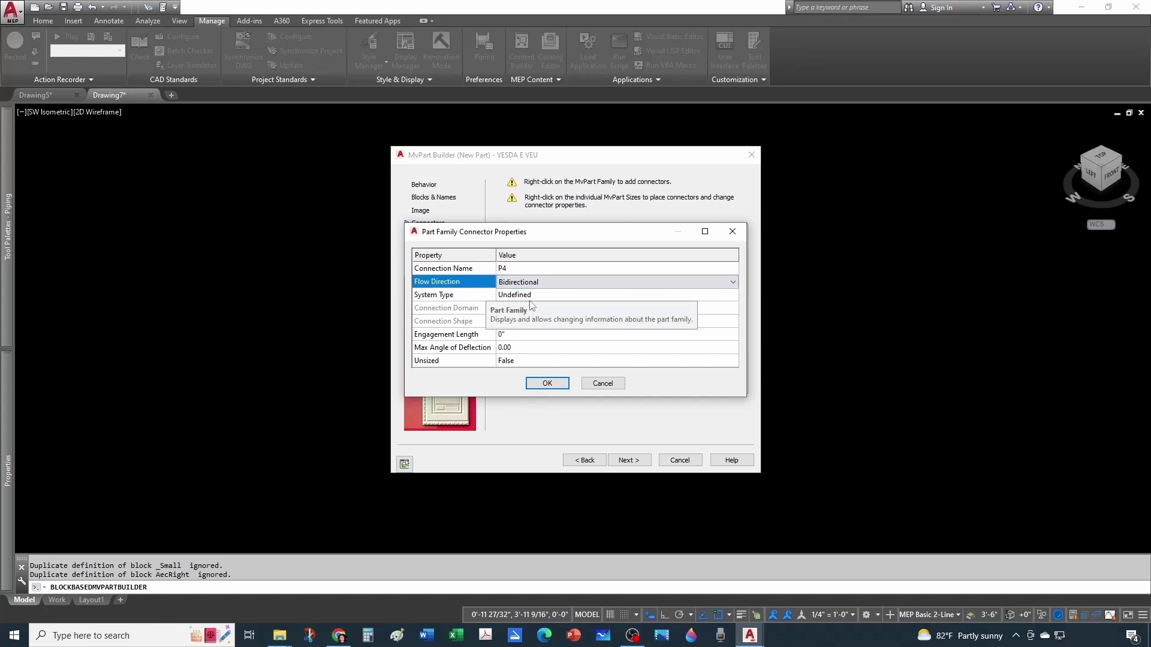
{"action": "left_click", "coordinate": [528, 295]}
{"action": "left_click", "coordinate": [467, 294]}
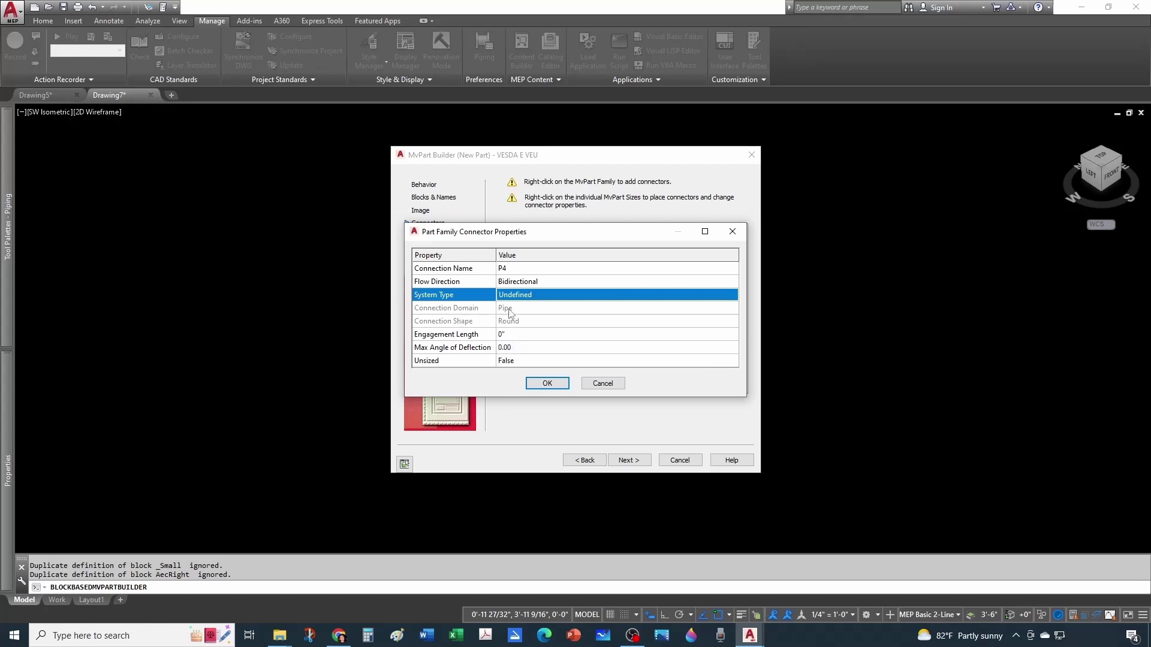
{"action": "left_click", "coordinate": [547, 383]}
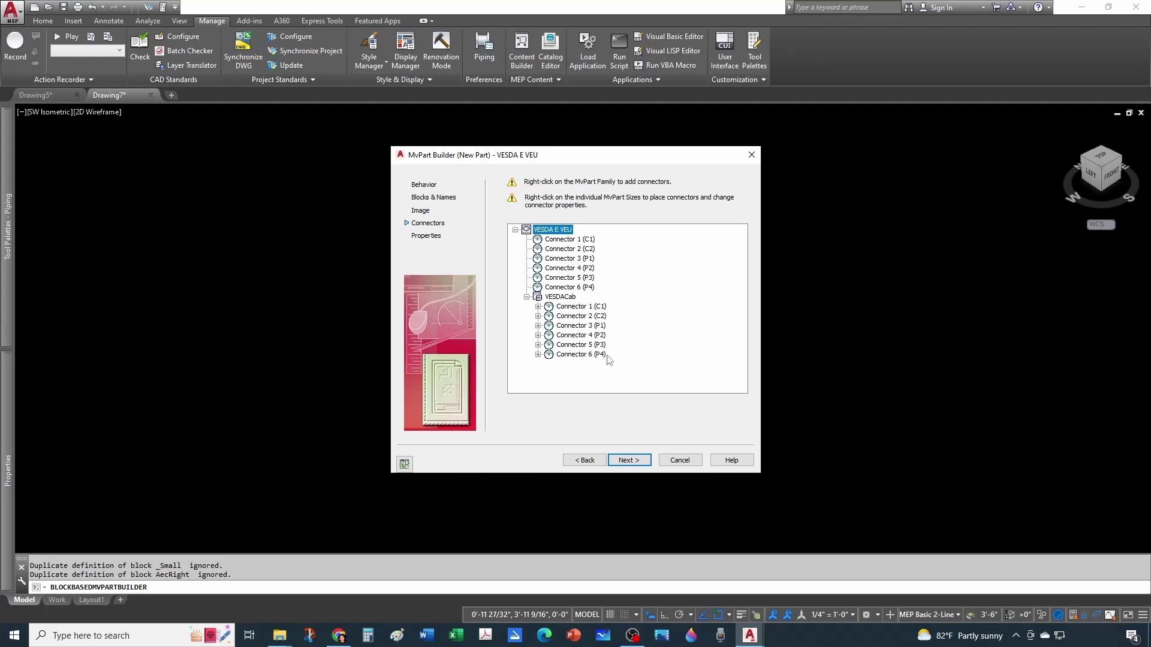
Place connector C1 at the centre of the first top port using the Center snap
{"action": "right_click", "coordinate": [586, 316]}
{"action": "left_click", "coordinate": [605, 323]}
{"action": "scroll", "coordinate": [549, 319], "scroll_direction": "down", "scroll_amount": 2}
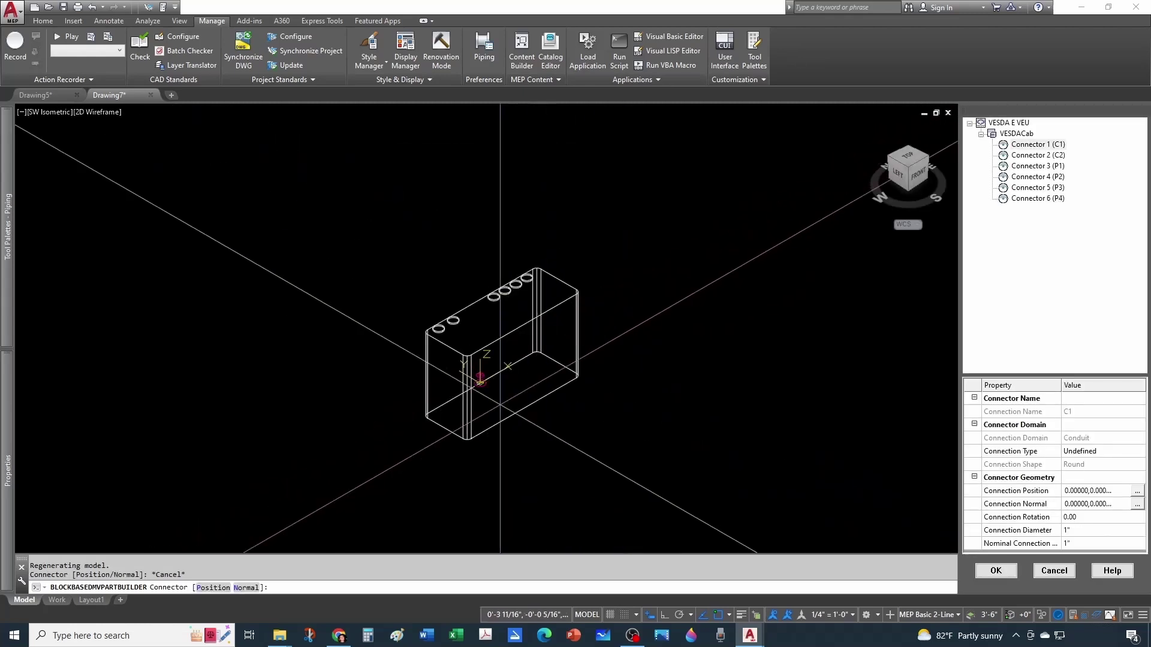
{"action": "scroll", "coordinate": [757, 314], "scroll_direction": "up", "scroll_amount": 2}
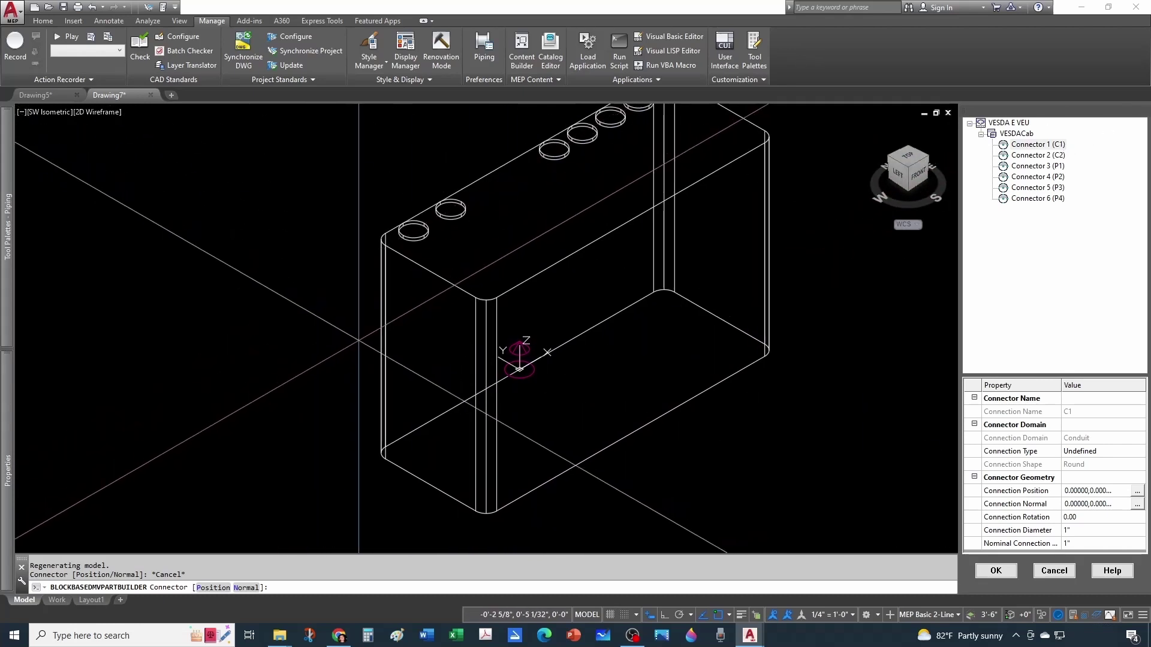
{"action": "key", "text": "Return"}
{"action": "right_click", "coordinate": [363, 204], "text": "shift"}
{"action": "left_click", "coordinate": [395, 340]}
{"action": "scroll", "coordinate": [360, 204], "scroll_direction": "up", "scroll_amount": 3}
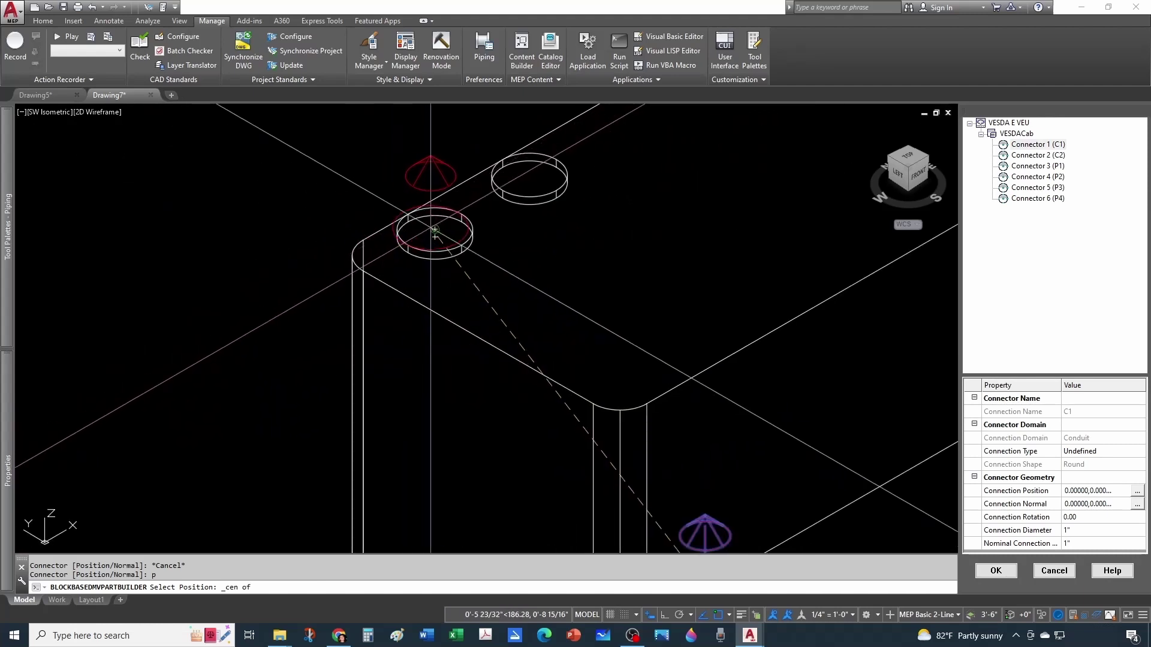
{"action": "left_click", "coordinate": [435, 230]}
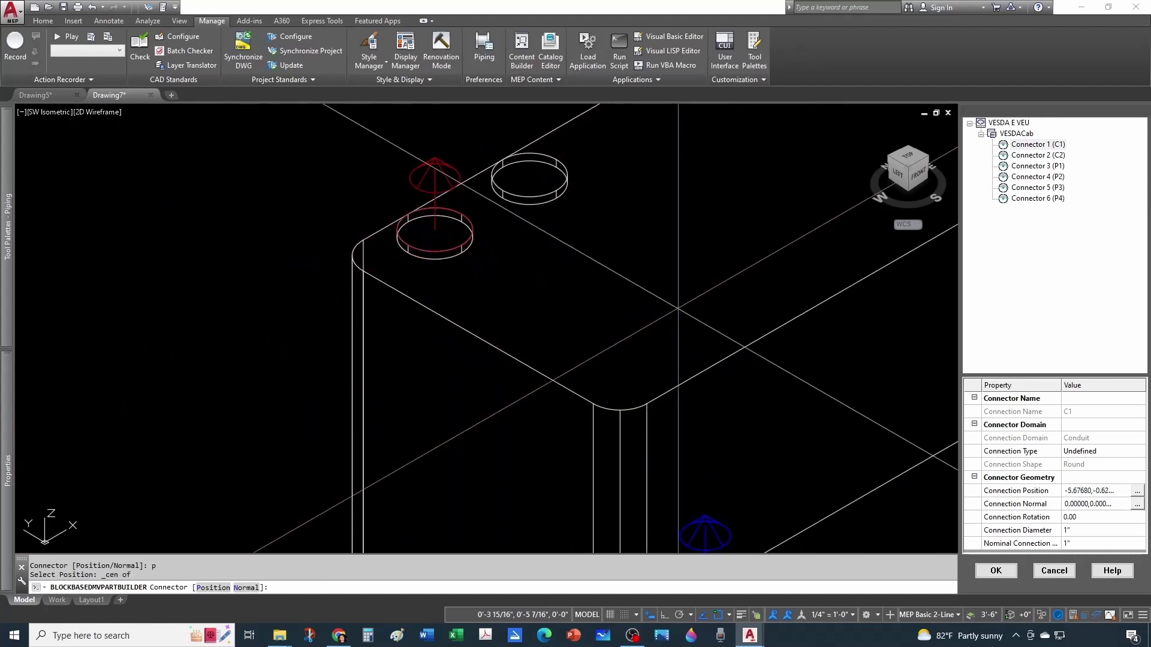
Give C1 a 0.75 connection and nominal diameter with Compression connection type
{"action": "left_click", "coordinate": [1095, 533]}
{"action": "left_click", "coordinate": [1095, 532]}
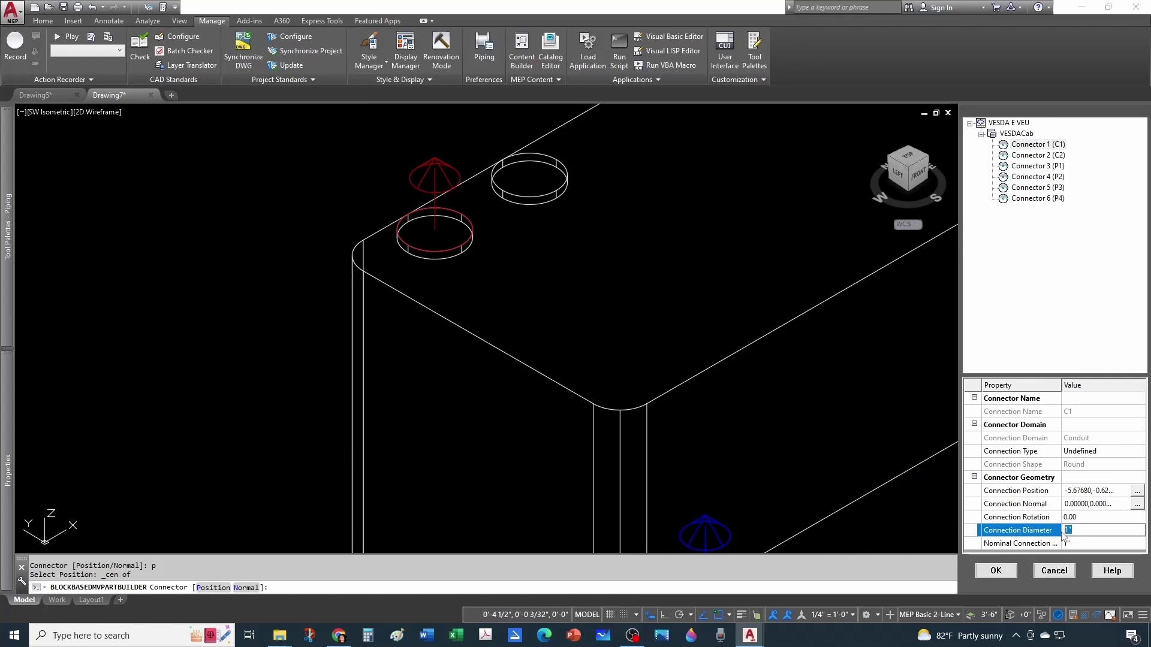
{"action": "type", "text": "0.75"}
{"action": "left_click", "coordinate": [1087, 541]}
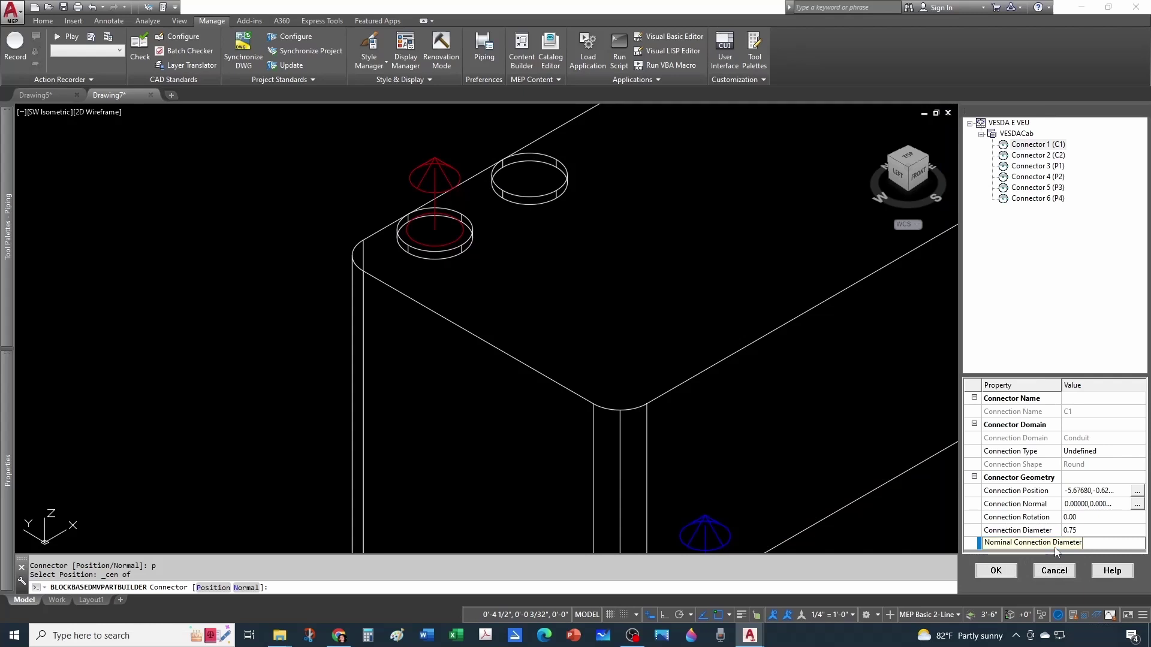
{"action": "left_click", "coordinate": [1075, 453]}
{"action": "left_click", "coordinate": [1074, 454]}
{"action": "left_click", "coordinate": [1089, 464]}
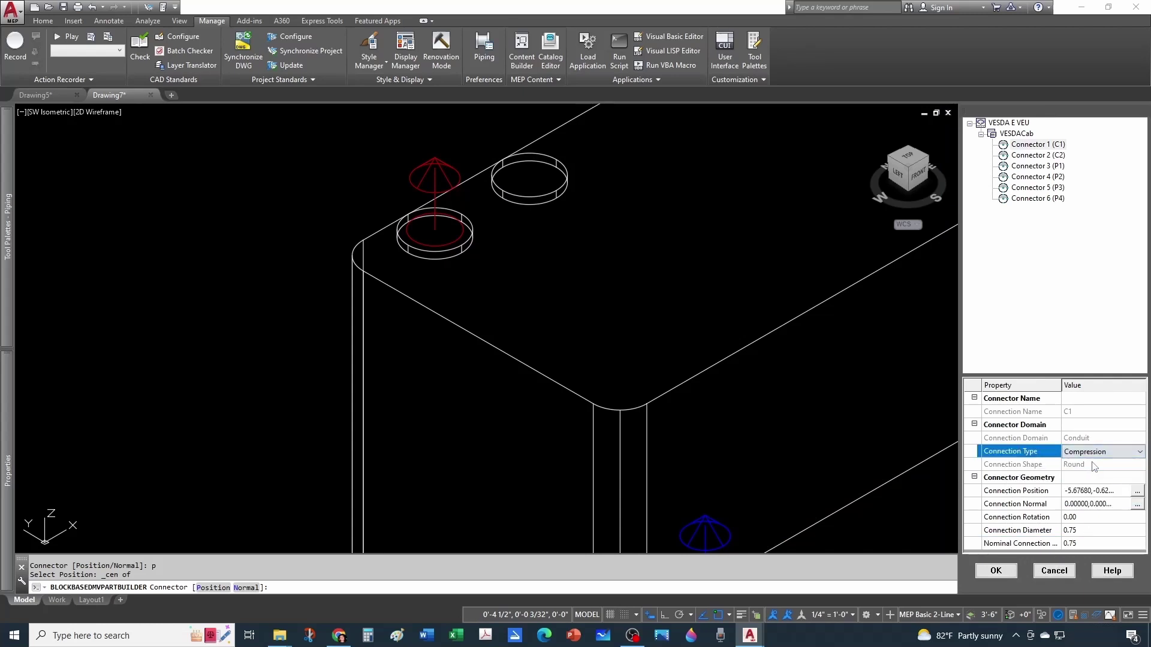
Place connector C2 at the centre of the second top port using the Center snap
{"action": "left_click", "coordinate": [1039, 156]}
{"action": "scroll", "coordinate": [662, 384], "scroll_direction": "down", "scroll_amount": 4}
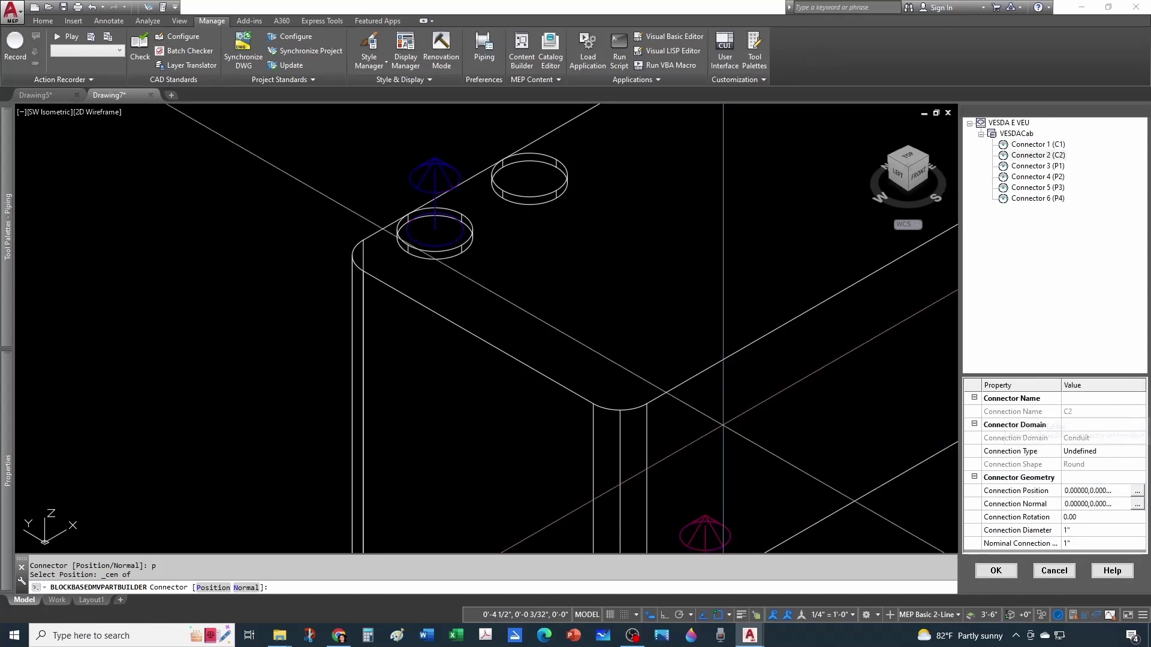
{"action": "type", "text": "p"}
{"action": "key", "text": "Return"}
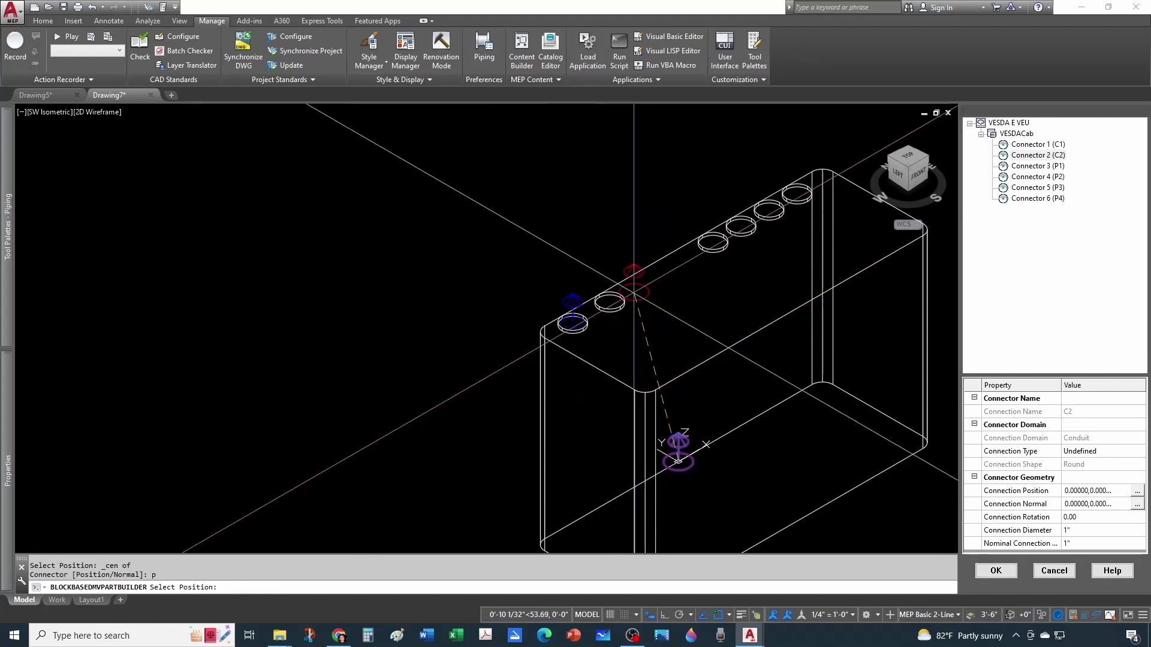
{"action": "scroll", "coordinate": [629, 294], "scroll_direction": "up", "scroll_amount": 2}
{"action": "right_click", "coordinate": [621, 294], "text": "shift"}
{"action": "left_click", "coordinate": [652, 427]}
{"action": "scroll", "coordinate": [597, 297], "scroll_direction": "up", "scroll_amount": 3}
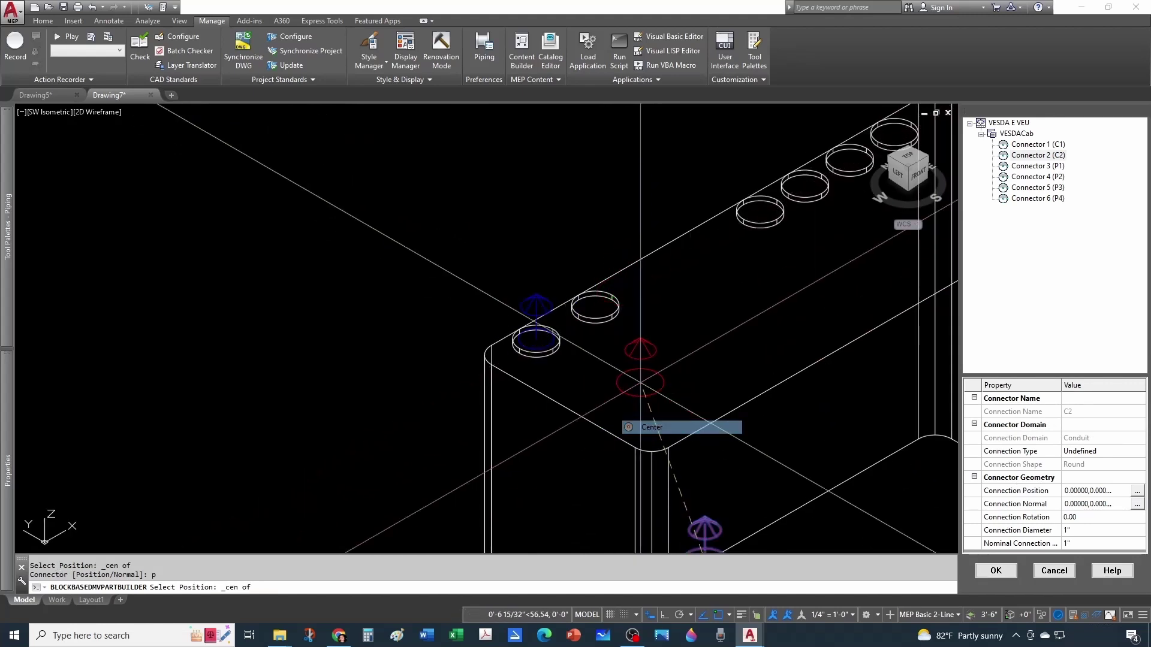
{"action": "left_click", "coordinate": [596, 295]}
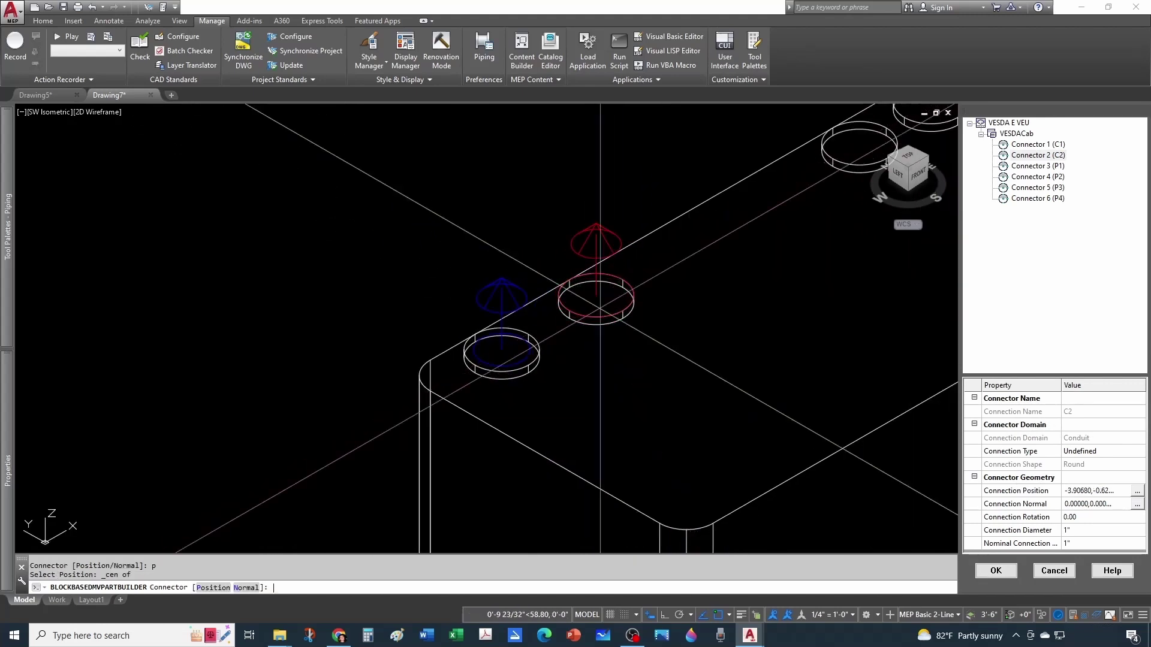
Set C2's connection diameter to 0.75 and nominal diameter to 0.5
{"action": "left_click", "coordinate": [1083, 531]}
{"action": "type", "text": "0."}
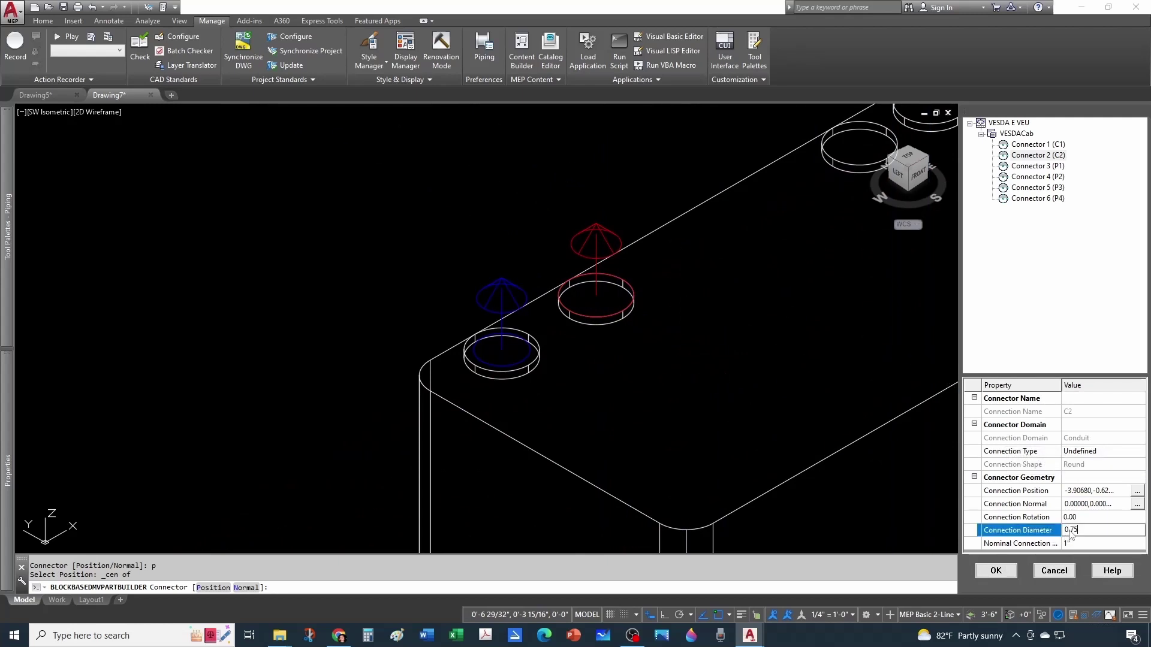
{"action": "type", "text": "75"}
{"action": "left_click", "coordinate": [1082, 542]}
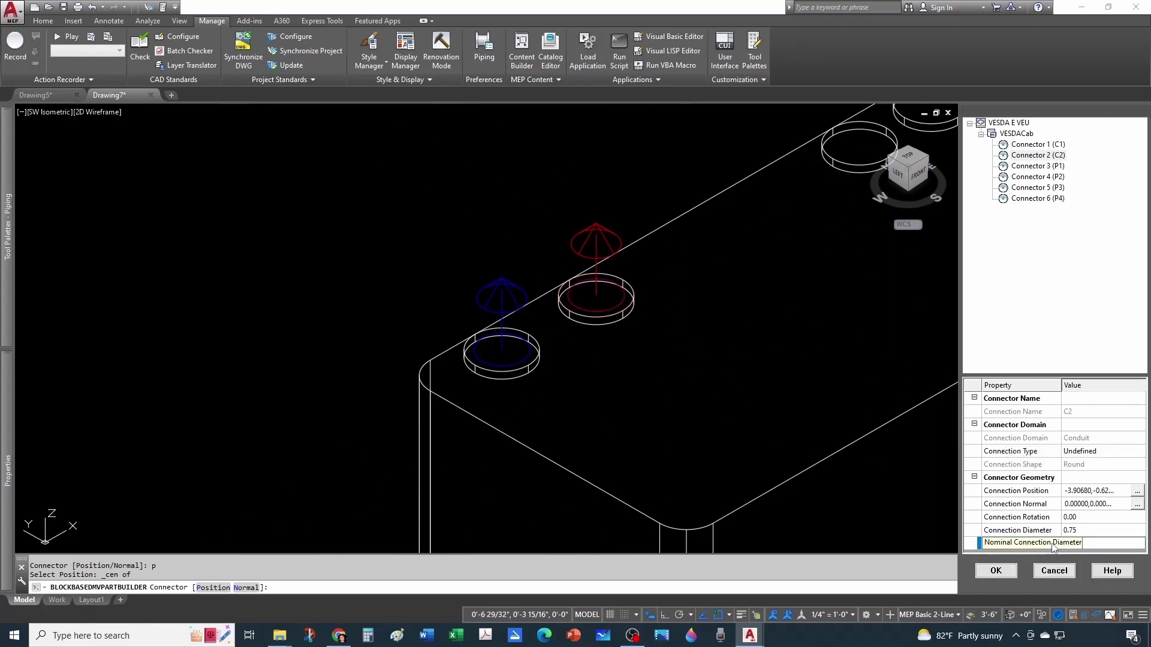
{"action": "type", "text": "0.5"}
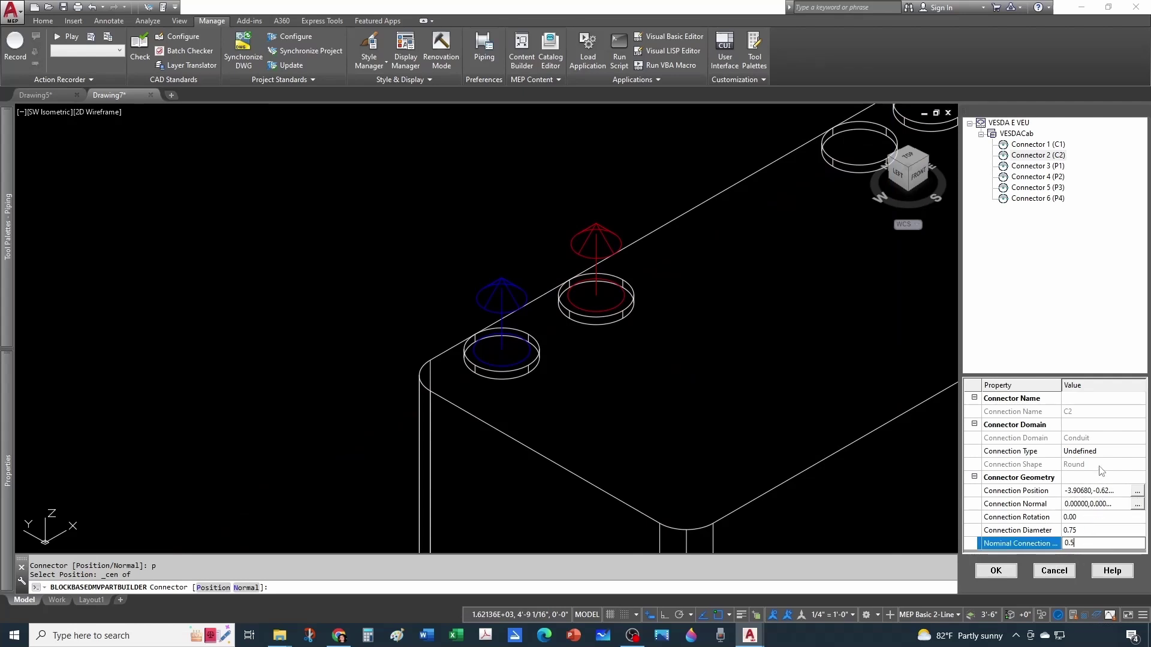
{"action": "left_click", "coordinate": [1098, 455]}
{"action": "left_click", "coordinate": [1099, 454]}
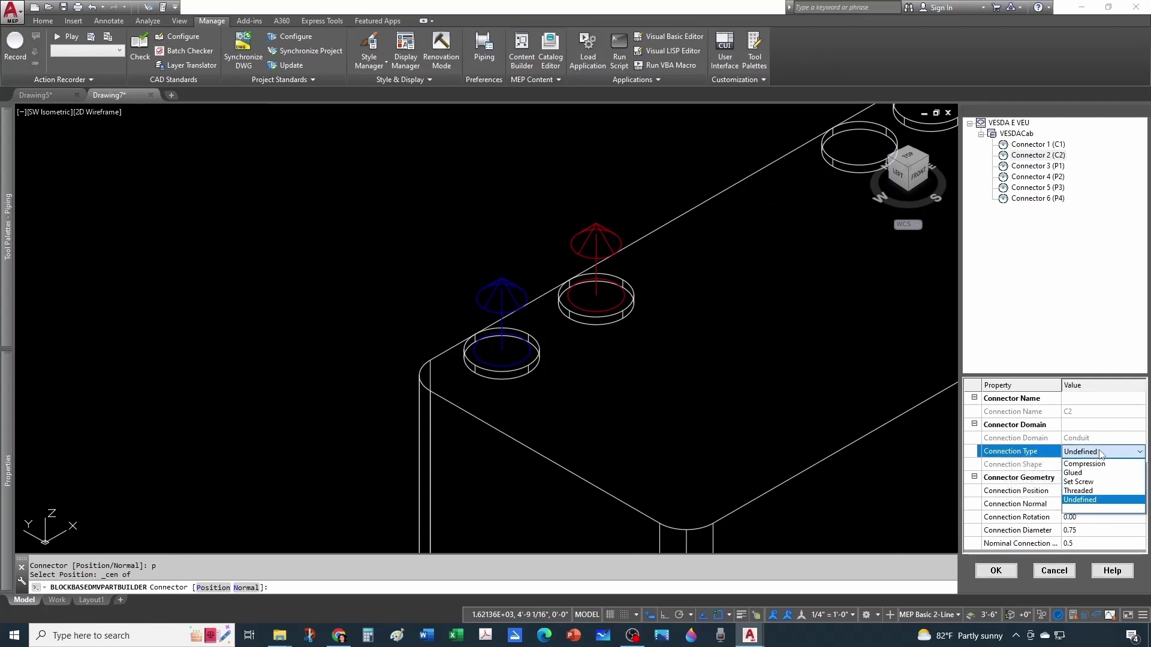
{"action": "left_click", "coordinate": [1096, 456]}
{"action": "left_click", "coordinate": [1098, 456]}
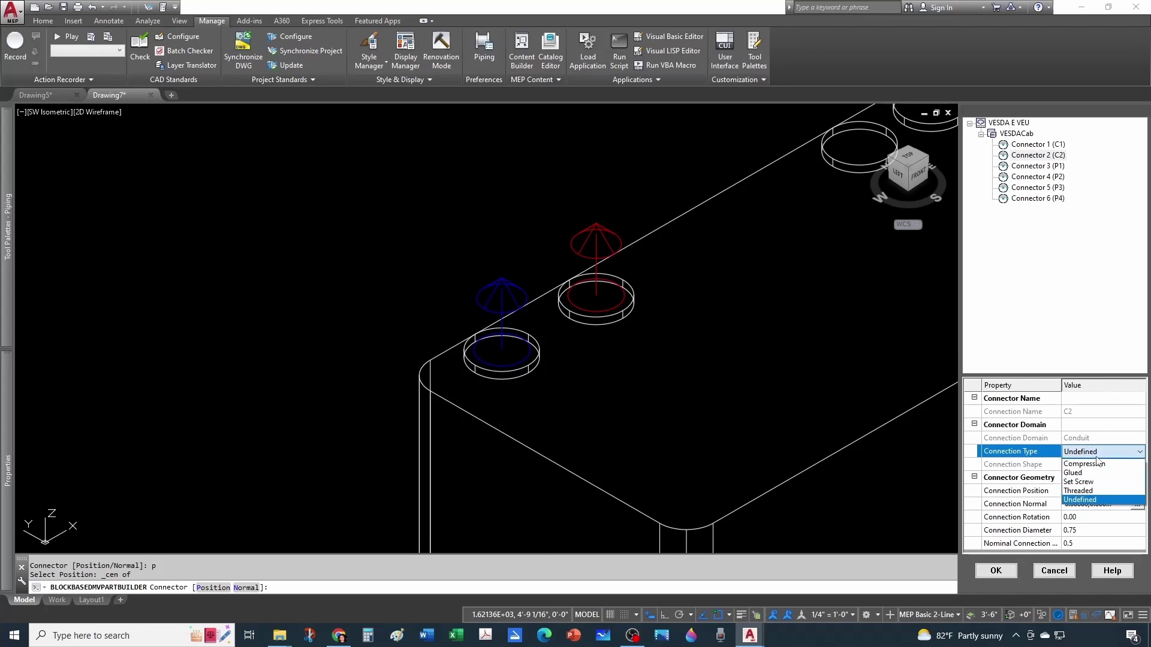
Make C2 a Compression connection and centre pipe connector P1 on the third top port
{"action": "left_click", "coordinate": [1099, 463]}
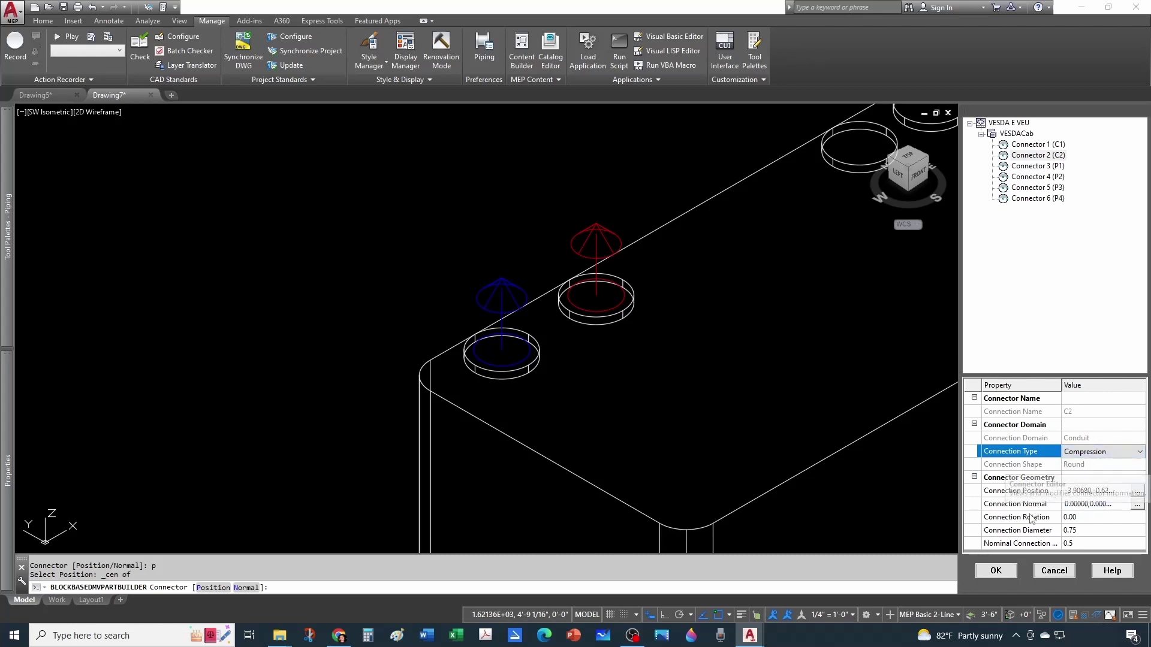
{"action": "left_click", "coordinate": [1041, 166]}
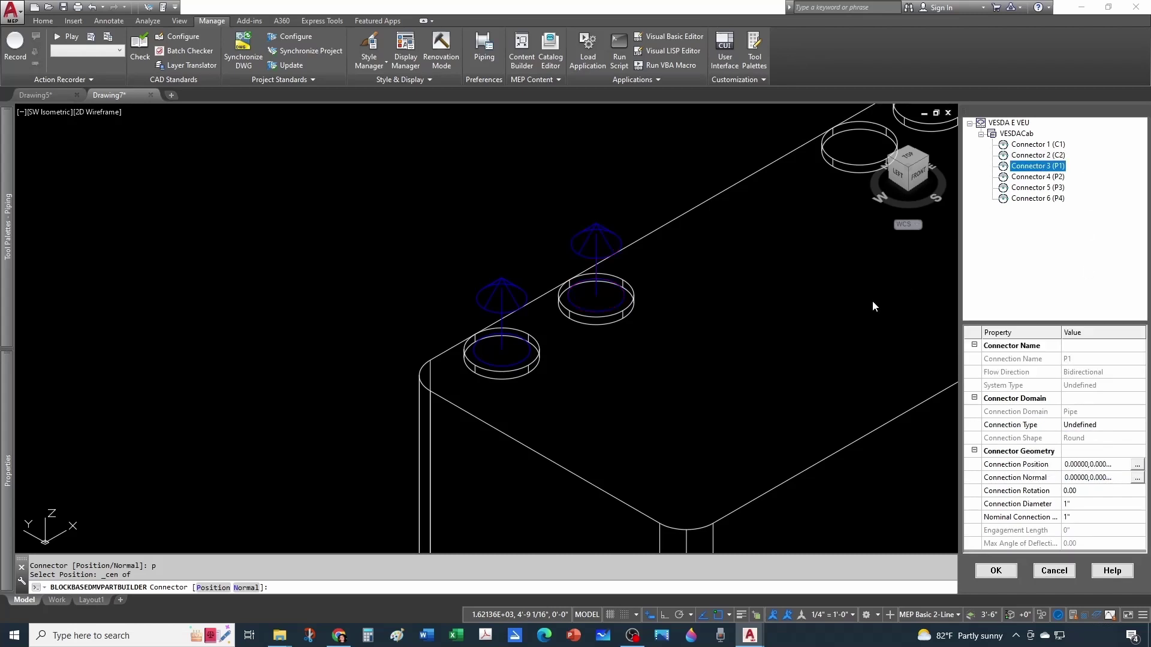
{"action": "scroll", "coordinate": [559, 288], "scroll_direction": "down", "scroll_amount": 3}
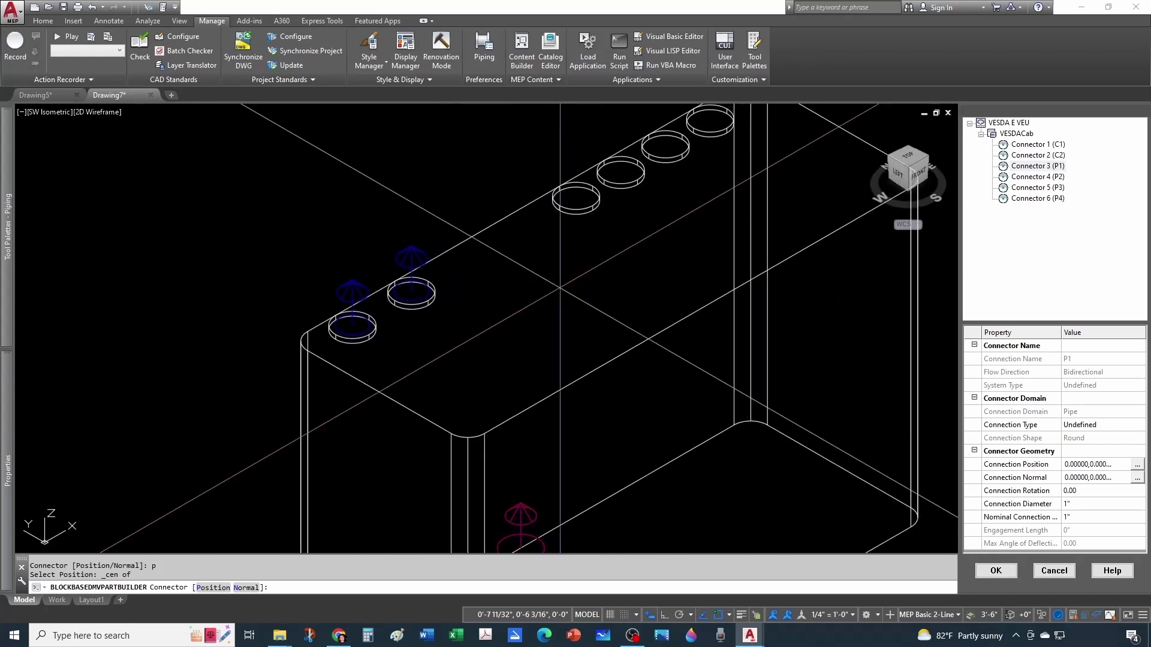
{"action": "type", "text": "p"}
{"action": "key", "text": "Return"}
{"action": "scroll", "coordinate": [560, 289], "scroll_direction": "down", "scroll_amount": 2}
{"action": "scroll", "coordinate": [563, 281], "scroll_direction": "up", "scroll_amount": 2}
{"action": "right_click", "coordinate": [564, 282], "text": "shift"}
{"action": "left_click", "coordinate": [595, 415]}
{"action": "scroll", "coordinate": [629, 367], "scroll_direction": "up", "scroll_amount": 4}
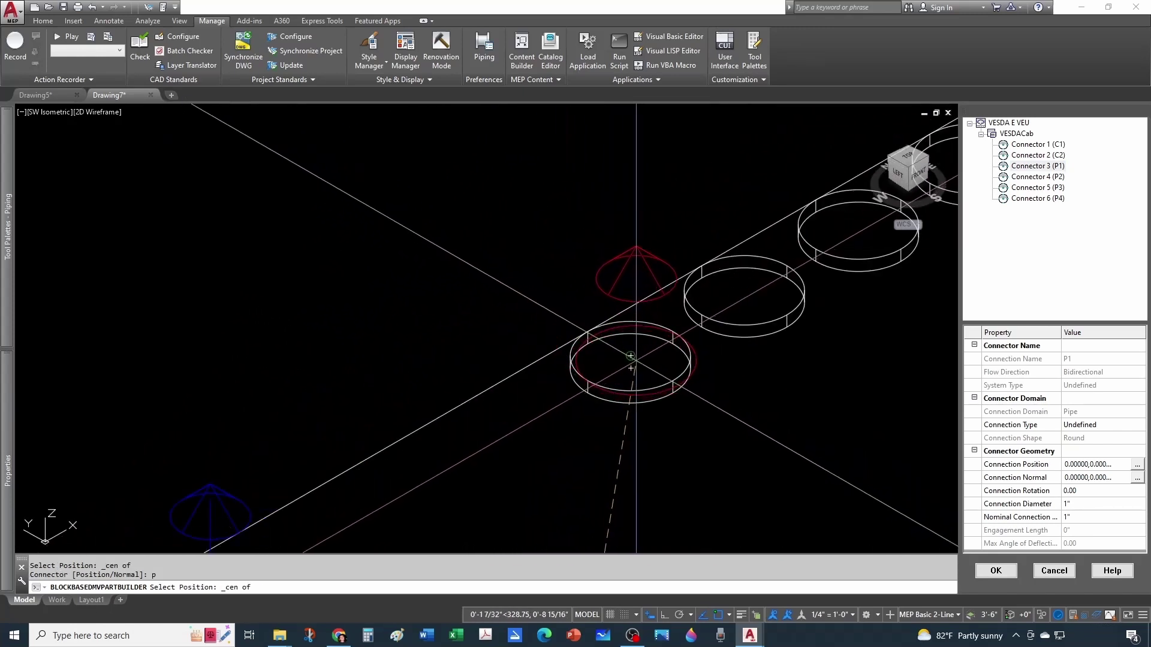
{"action": "left_click", "coordinate": [630, 356]}
{"action": "scroll", "coordinate": [593, 366], "scroll_direction": "down", "scroll_amount": 4}
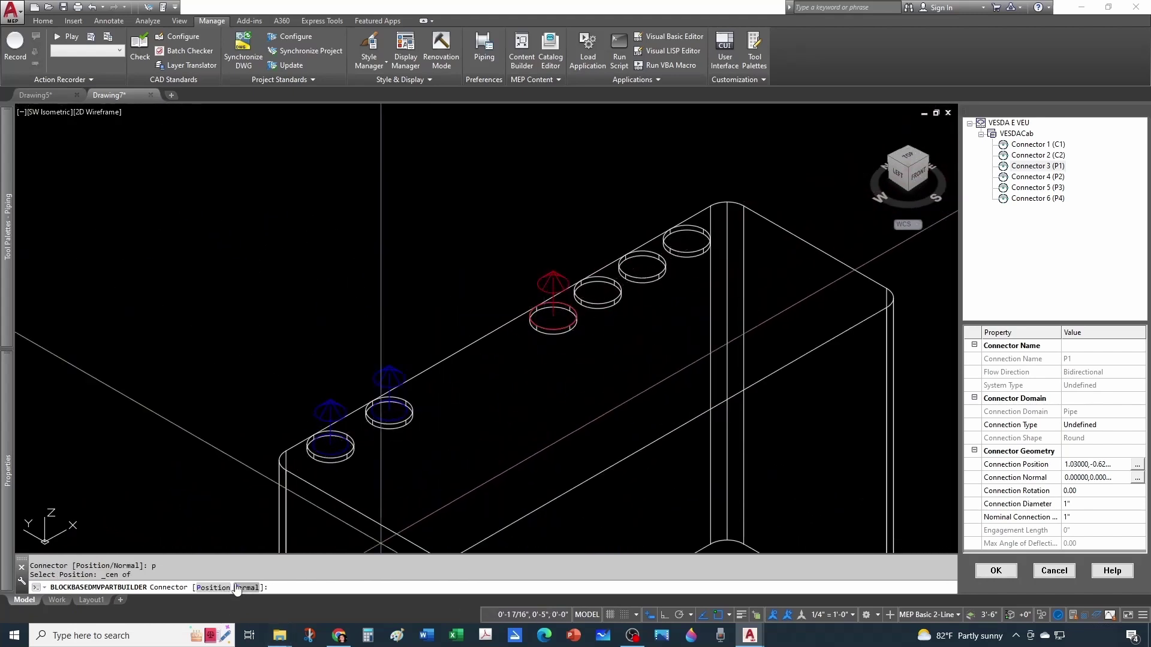
Point P1's normal straight up with Ortho turned on
{"action": "middle_click_drag", "start_coordinate": [420, 360], "coordinate": [652, 412], "text": "shift"}
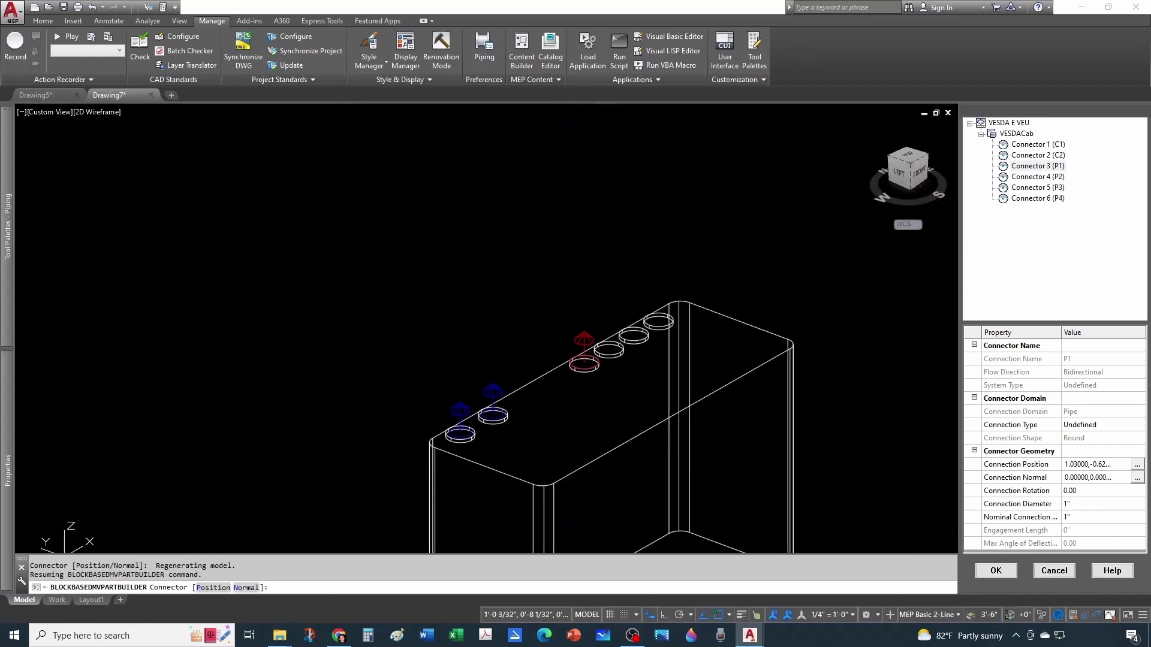
{"action": "key", "text": "Return"}
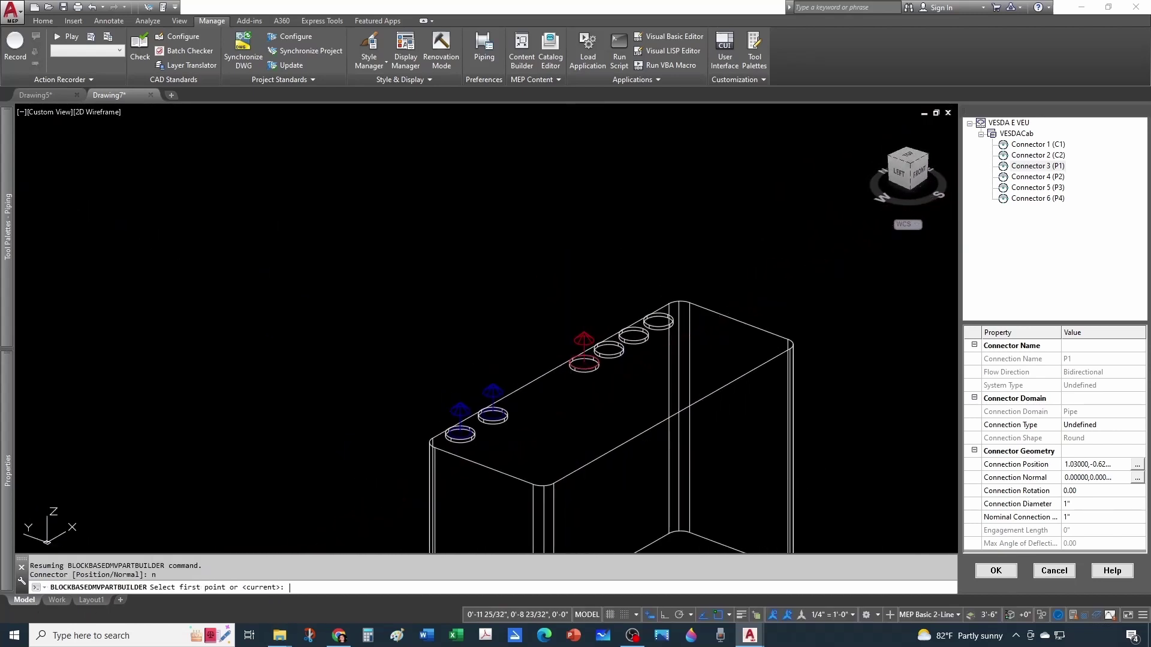
{"action": "left_click", "coordinate": [583, 363]}
{"action": "left_click", "coordinate": [570, 401]}
{"action": "scroll", "coordinate": [534, 350], "scroll_direction": "up", "scroll_amount": 3}
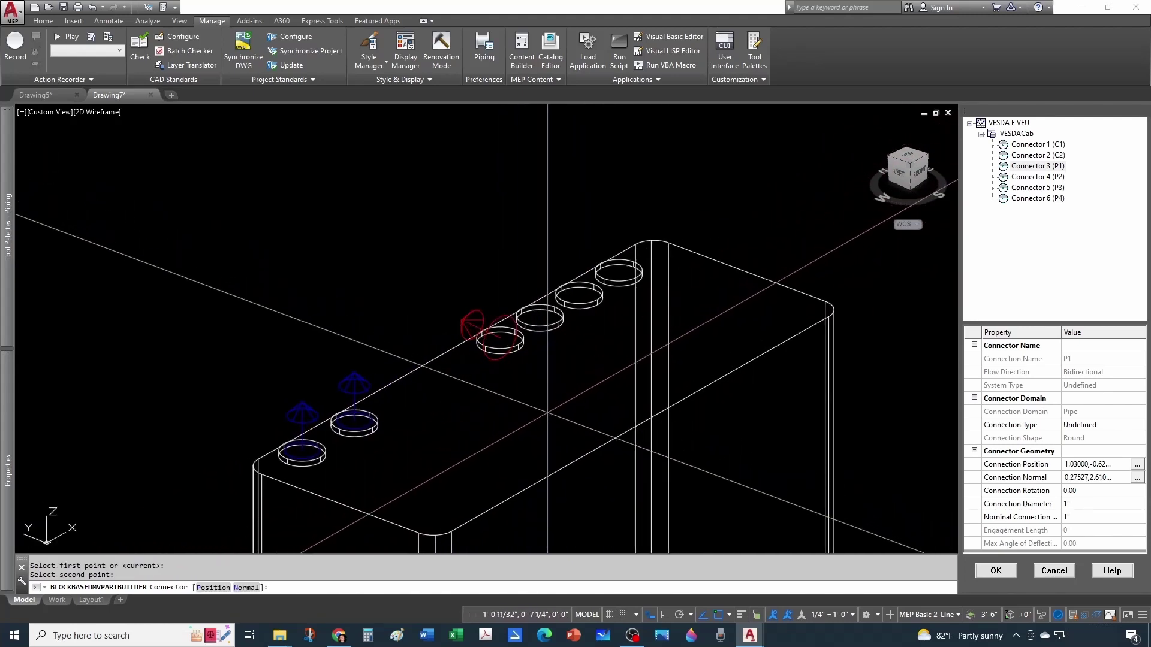
{"action": "scroll", "coordinate": [534, 351], "scroll_direction": "down", "scroll_amount": 2}
{"action": "scroll", "coordinate": [504, 398], "scroll_direction": "up", "scroll_amount": 2}
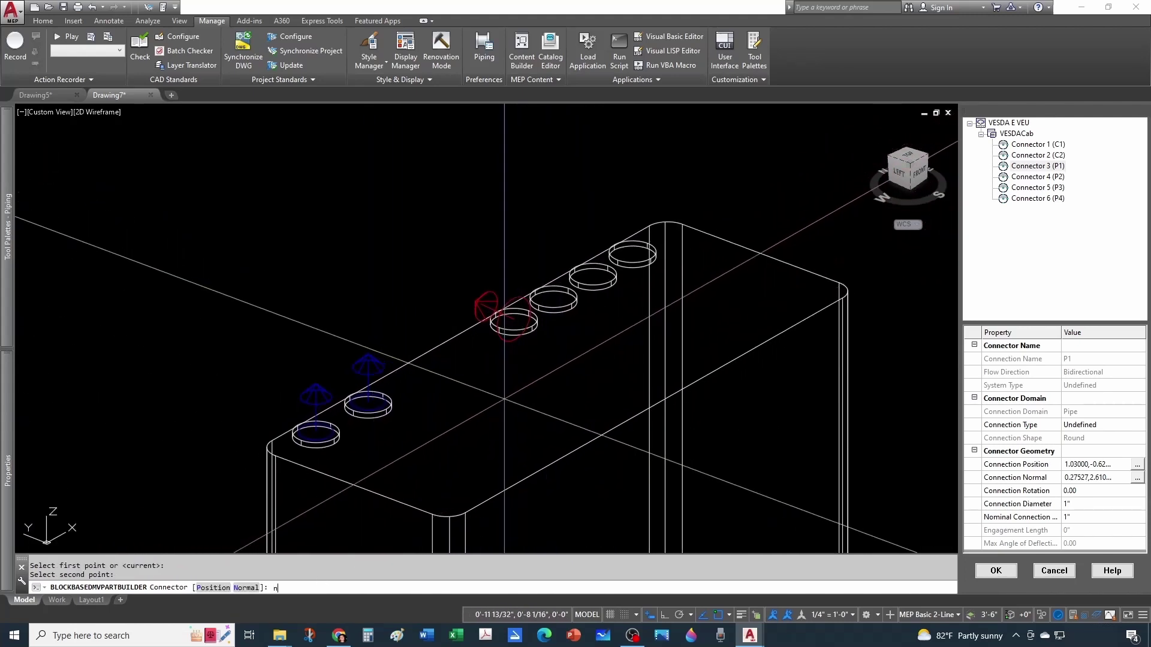
{"action": "type", "text": "n"}
{"action": "key", "text": "Return"}
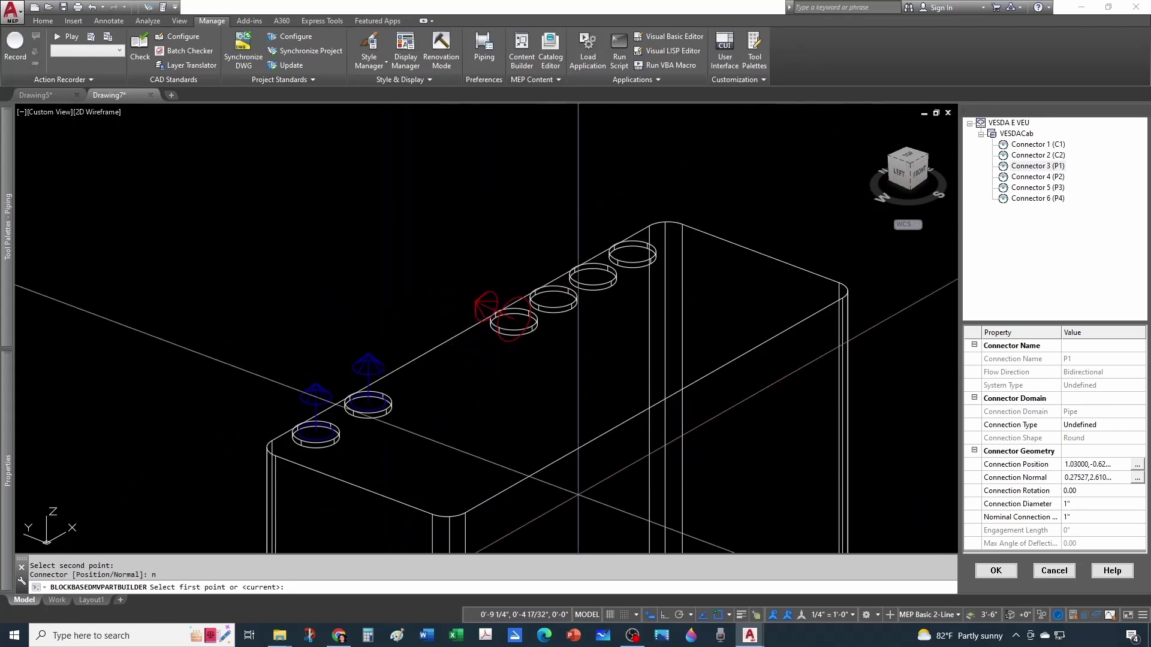
{"action": "left_click", "coordinate": [665, 615]}
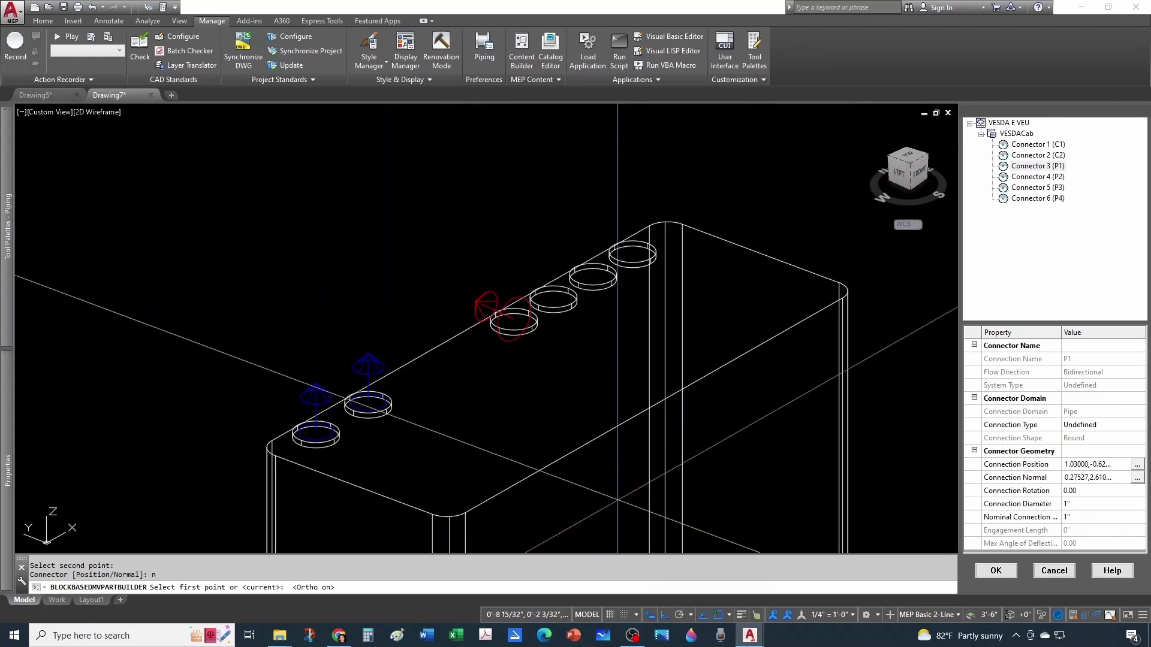
{"action": "left_click", "coordinate": [305, 312]}
{"action": "left_click", "coordinate": [305, 215]}
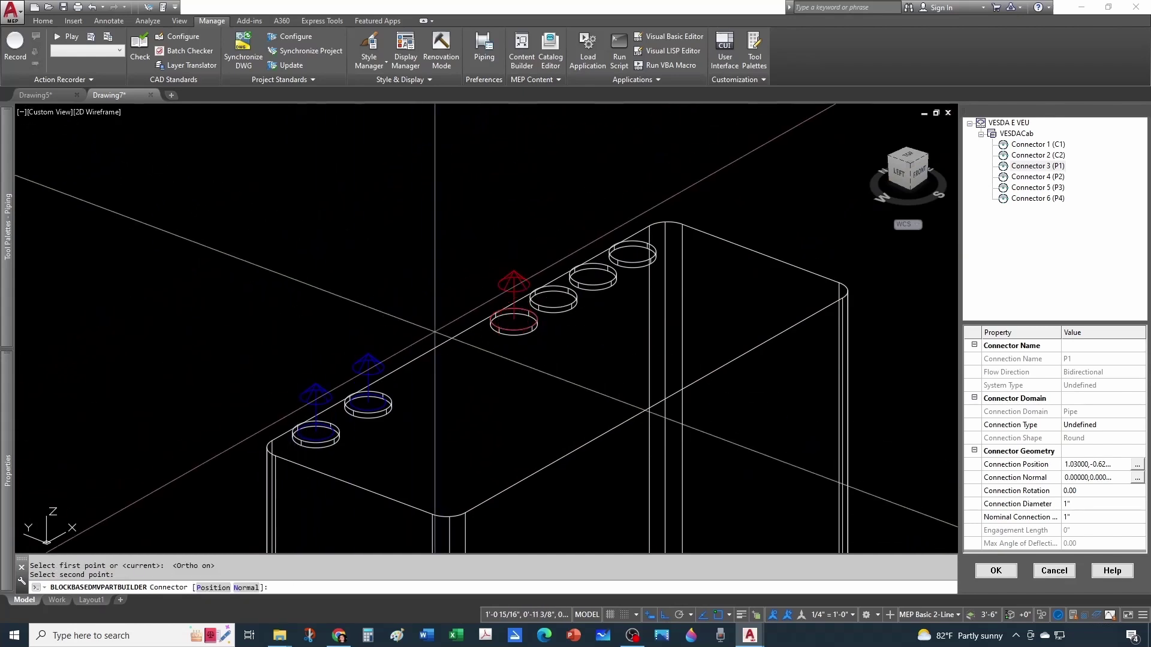
Make connector P1 a Glued connection with 0.75 connection and 0.75 nominal diameters
{"action": "scroll", "coordinate": [461, 257], "scroll_direction": "down", "scroll_amount": 2}
{"action": "middle_click_drag", "start_coordinate": [461, 257], "coordinate": [424, 238]}
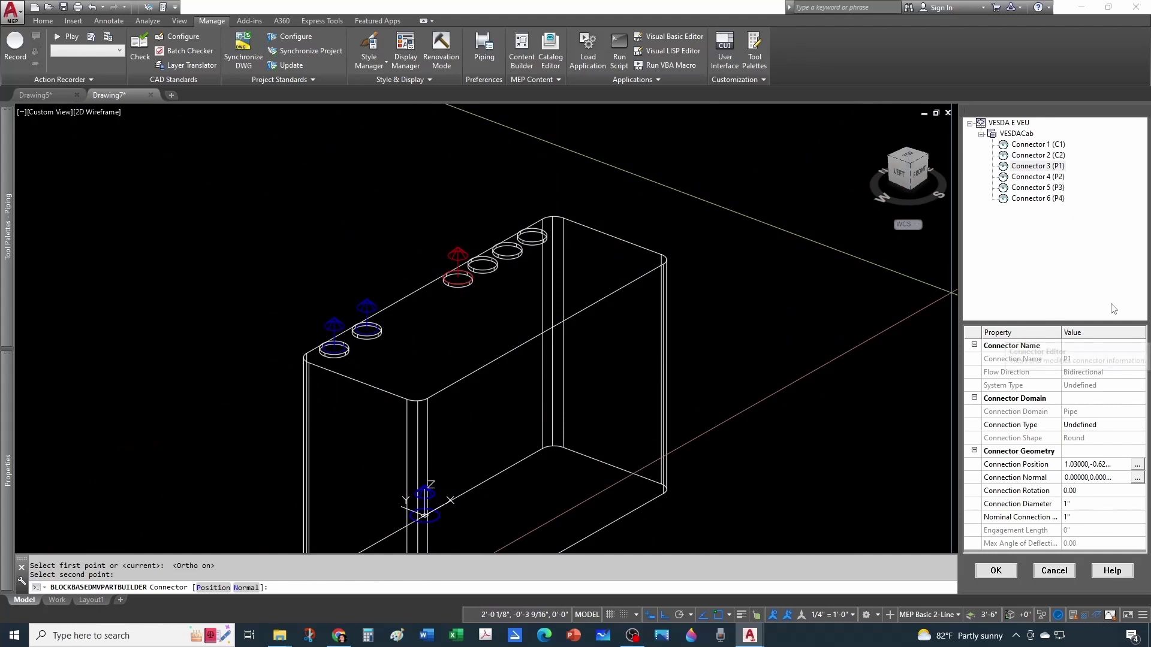
{"action": "left_click", "coordinate": [1084, 425]}
{"action": "left_click", "coordinate": [1083, 426]}
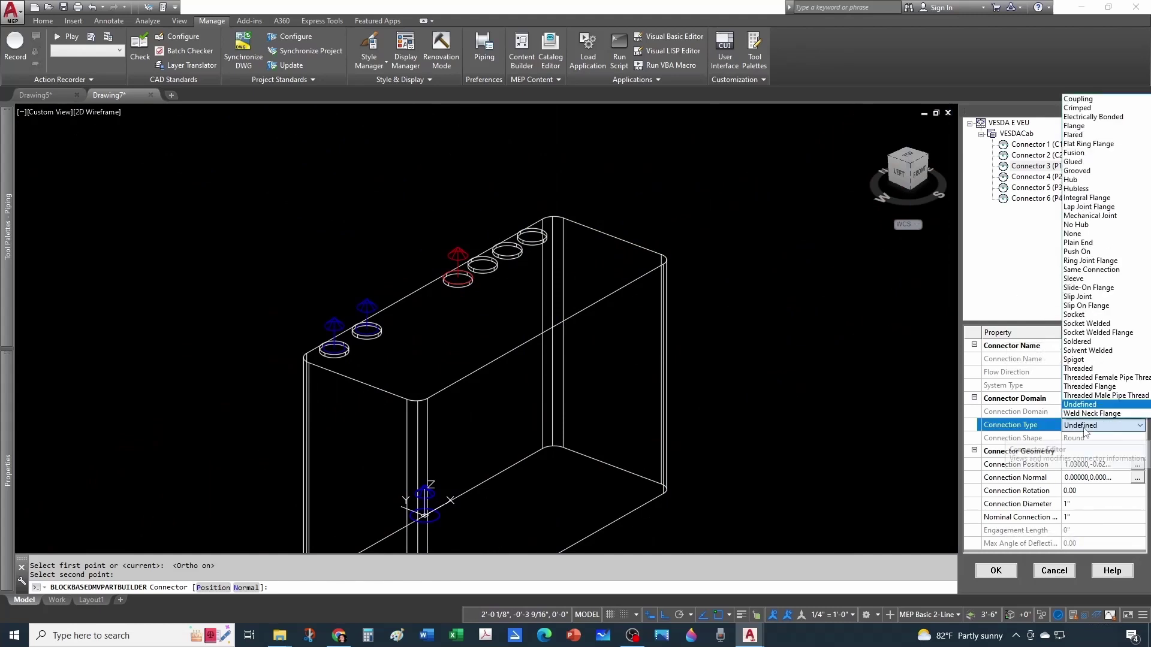
{"action": "left_click", "coordinate": [1089, 162]}
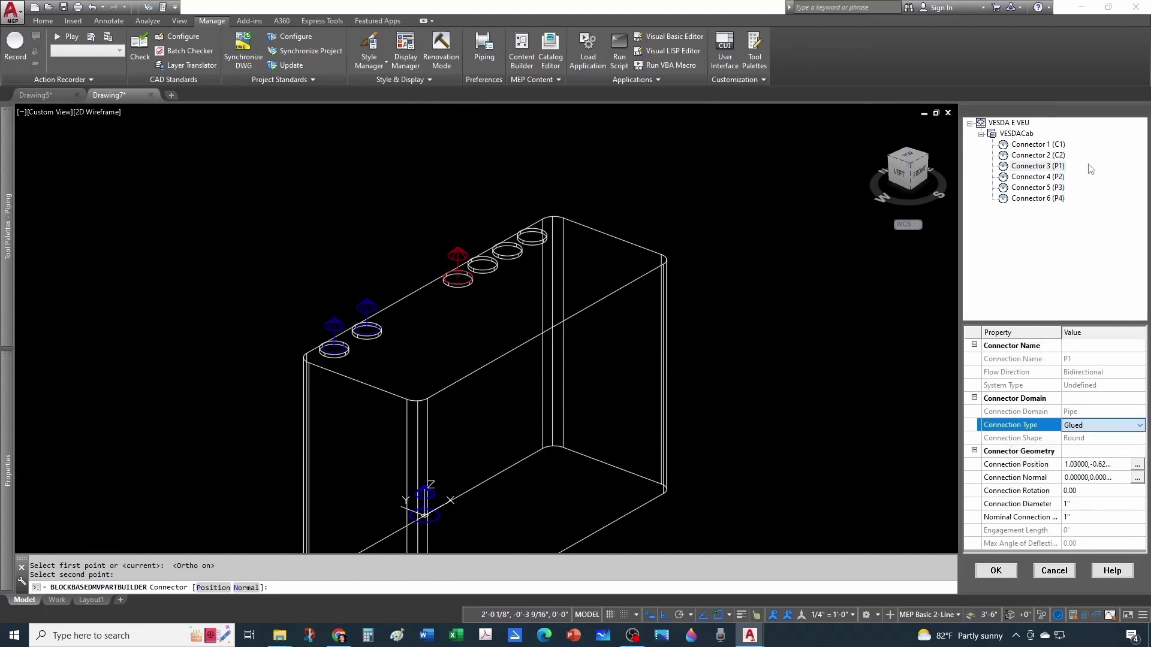
{"action": "left_click", "coordinate": [1090, 509]}
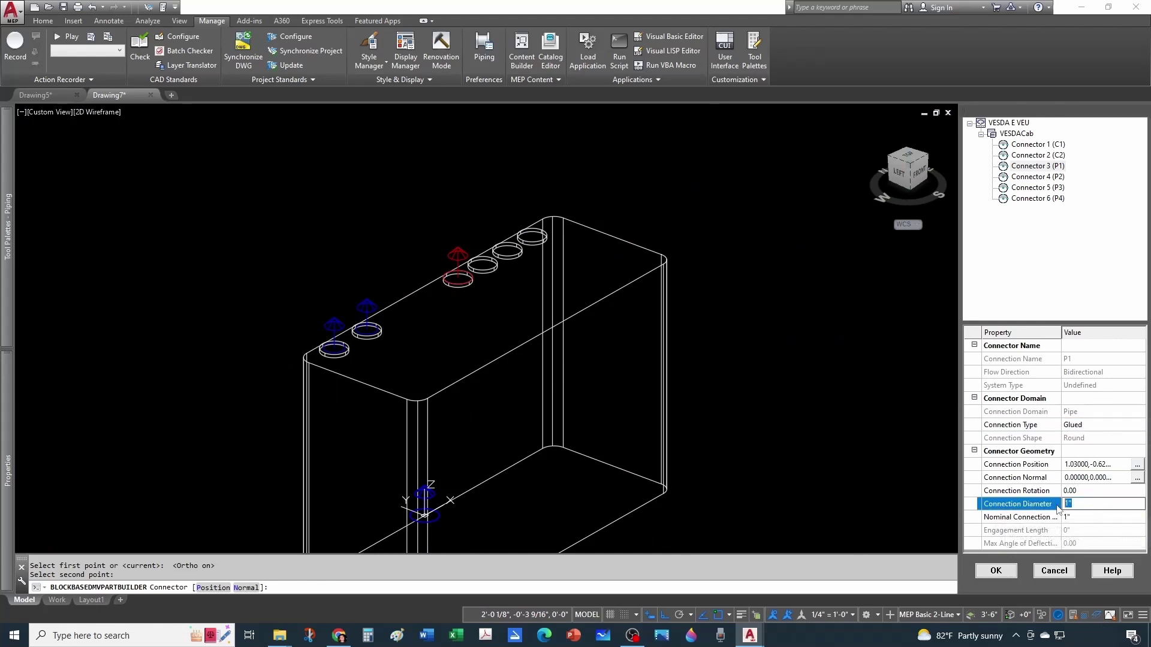
{"action": "type", "text": "0.75"}
{"action": "left_click", "coordinate": [1074, 519]}
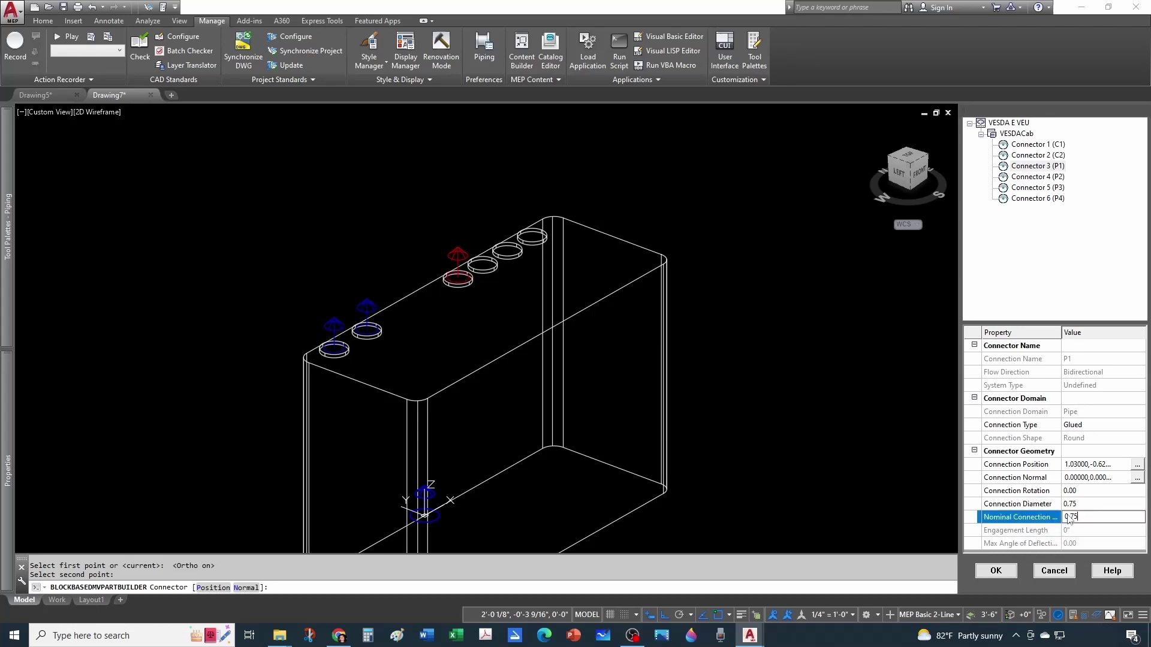
{"action": "left_click", "coordinate": [1031, 503]}
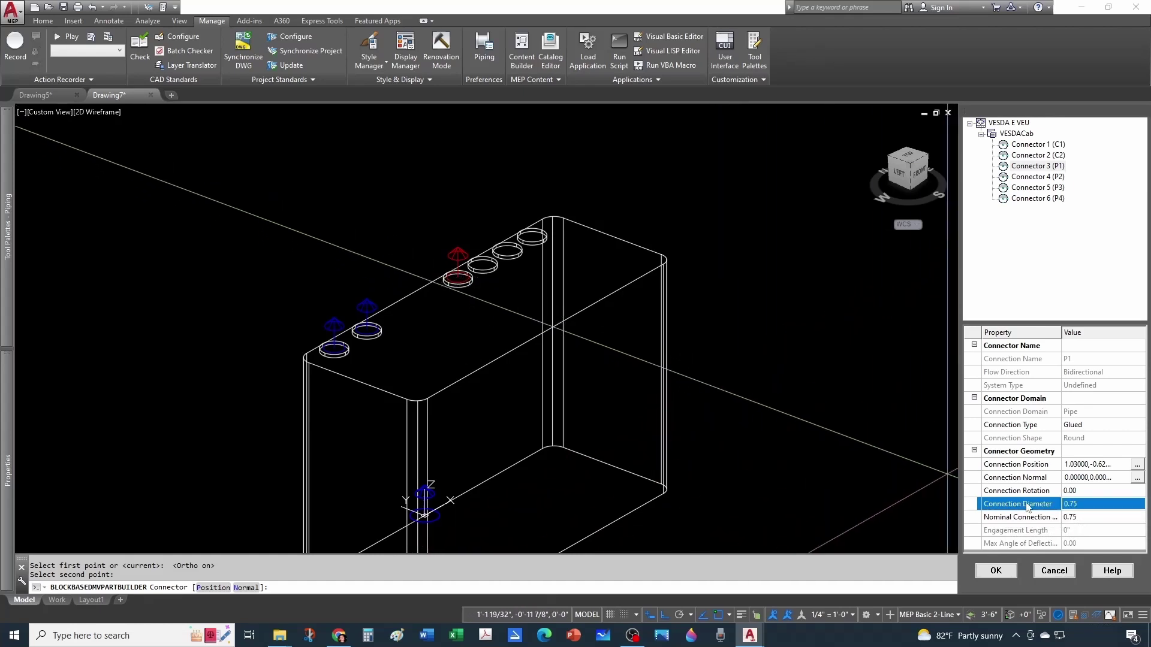
{"action": "left_click", "coordinate": [1067, 502]}
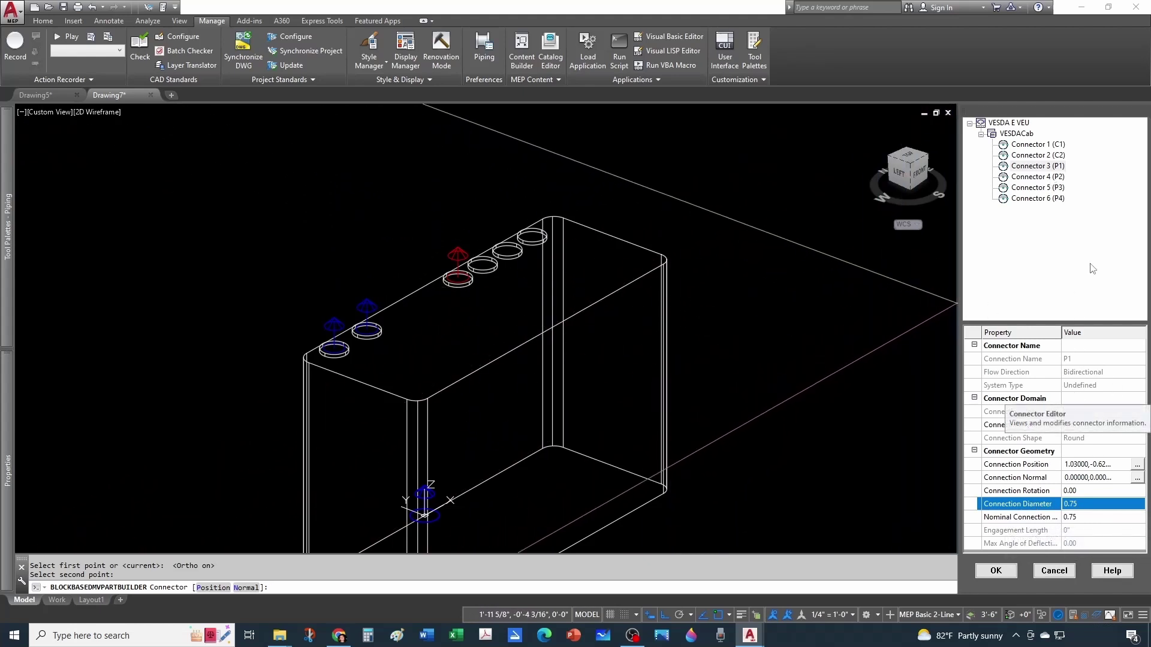
{"action": "left_click", "coordinate": [1058, 178]}
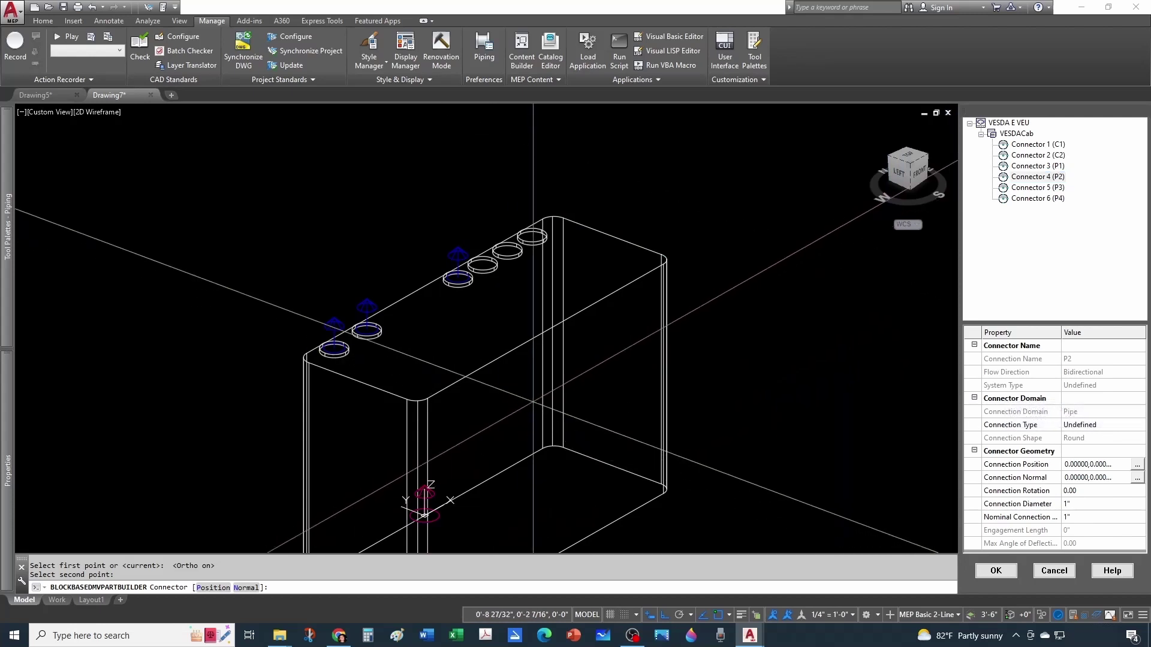
Position connector P2 at the centre of the port beside P1 using a Center snap
{"action": "type", "text": "p"}
{"action": "key", "text": "Return"}
{"action": "scroll", "coordinate": [449, 205], "scroll_direction": "up", "scroll_amount": 3}
{"action": "right_click", "coordinate": [564, 348], "text": "shift"}
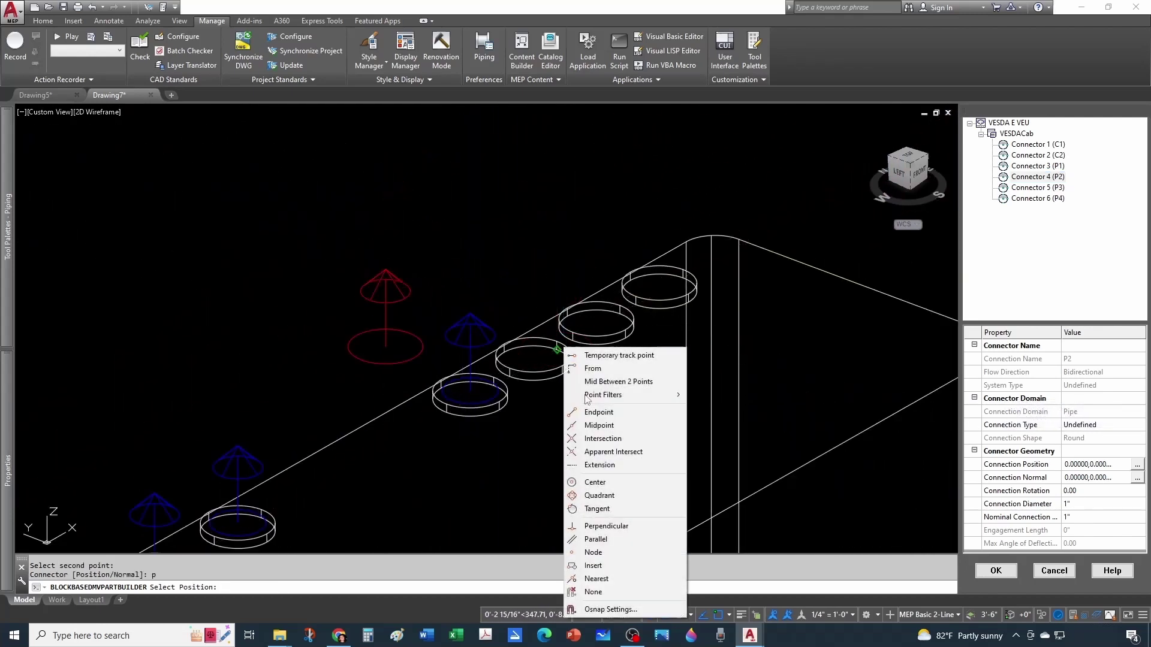
{"action": "left_click", "coordinate": [593, 482]}
{"action": "scroll", "coordinate": [531, 352], "scroll_direction": "up", "scroll_amount": 3}
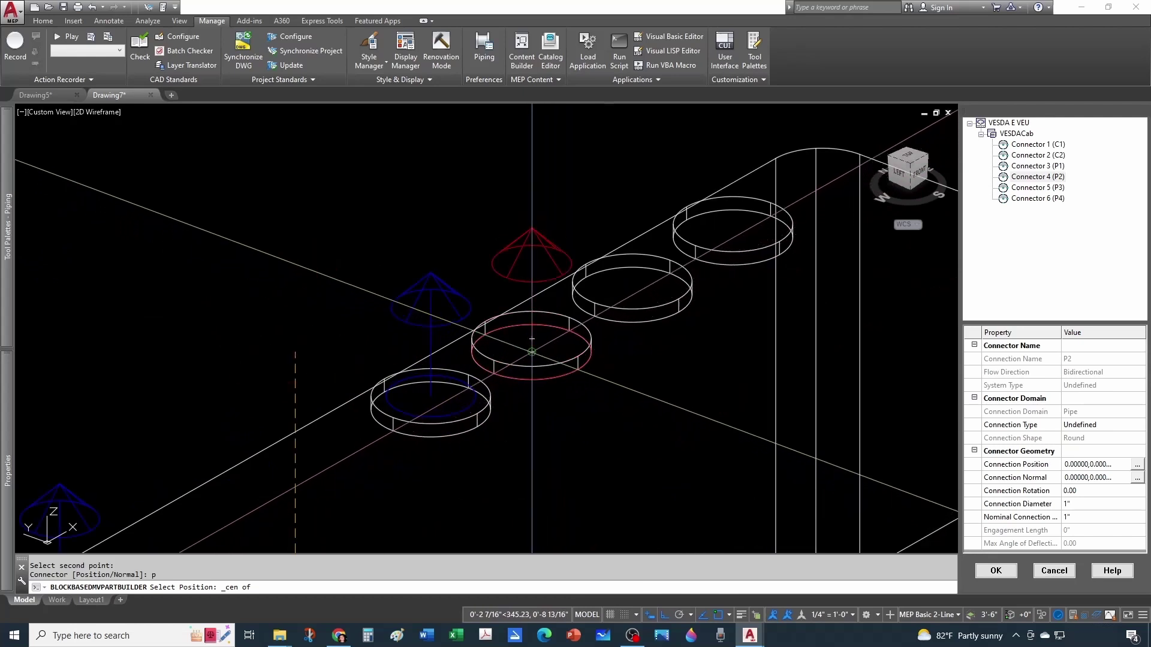
{"action": "left_click", "coordinate": [531, 352]}
{"action": "scroll", "coordinate": [532, 354], "scroll_direction": "down", "scroll_amount": 4}
{"action": "mouse_move", "coordinate": [531, 360]}
{"action": "middle_mouse_down"}
{"action": "mouse_move", "coordinate": [545, 396]}
{"action": "mouse_move", "coordinate": [538, 365]}
{"action": "middle_mouse_up"}
Set P2's connection type to Glued with a 0.75 connection diameter
{"action": "left_click", "coordinate": [1100, 426]}
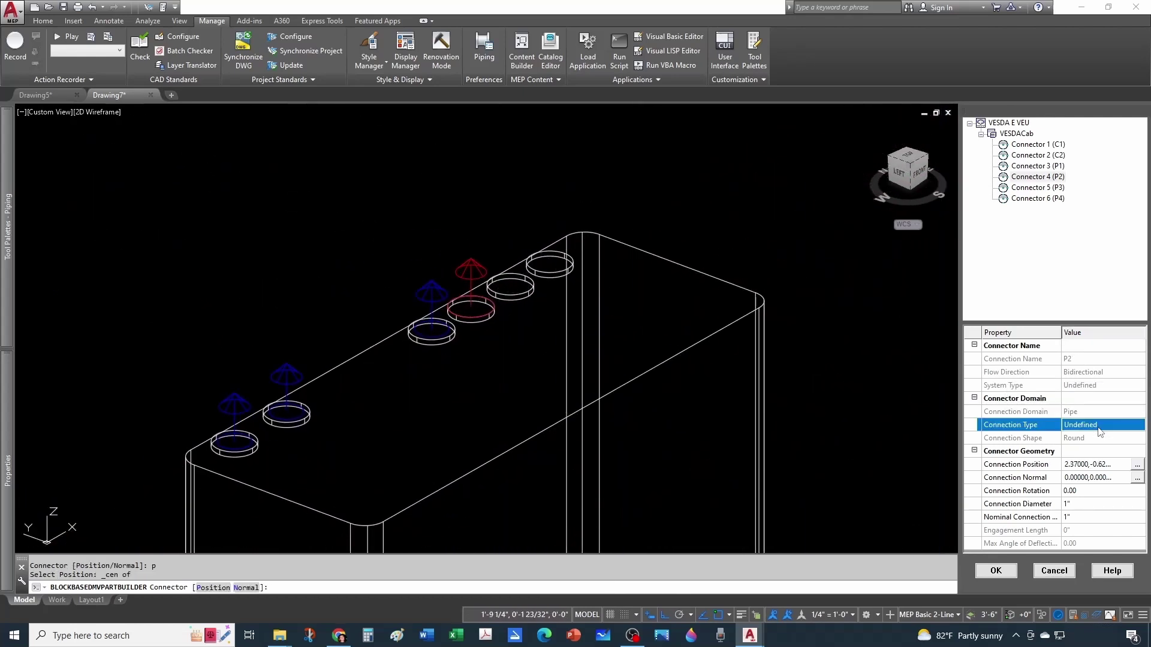
{"action": "left_click", "coordinate": [1100, 429]}
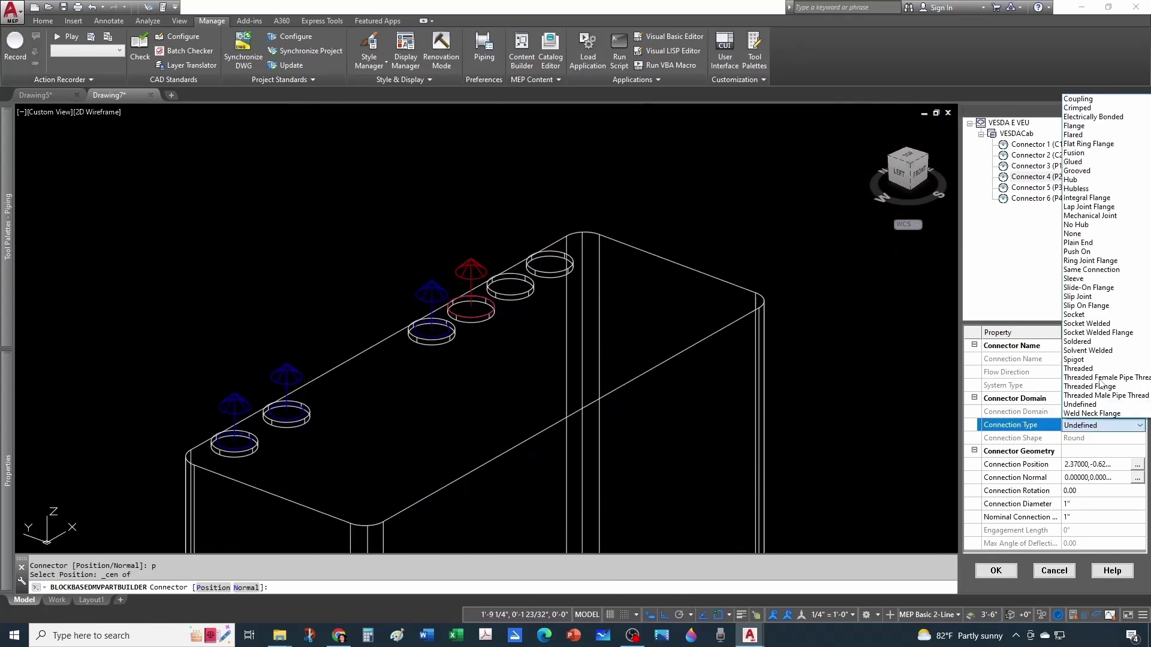
{"action": "left_click", "coordinate": [1079, 162]}
{"action": "left_click", "coordinate": [1083, 507]}
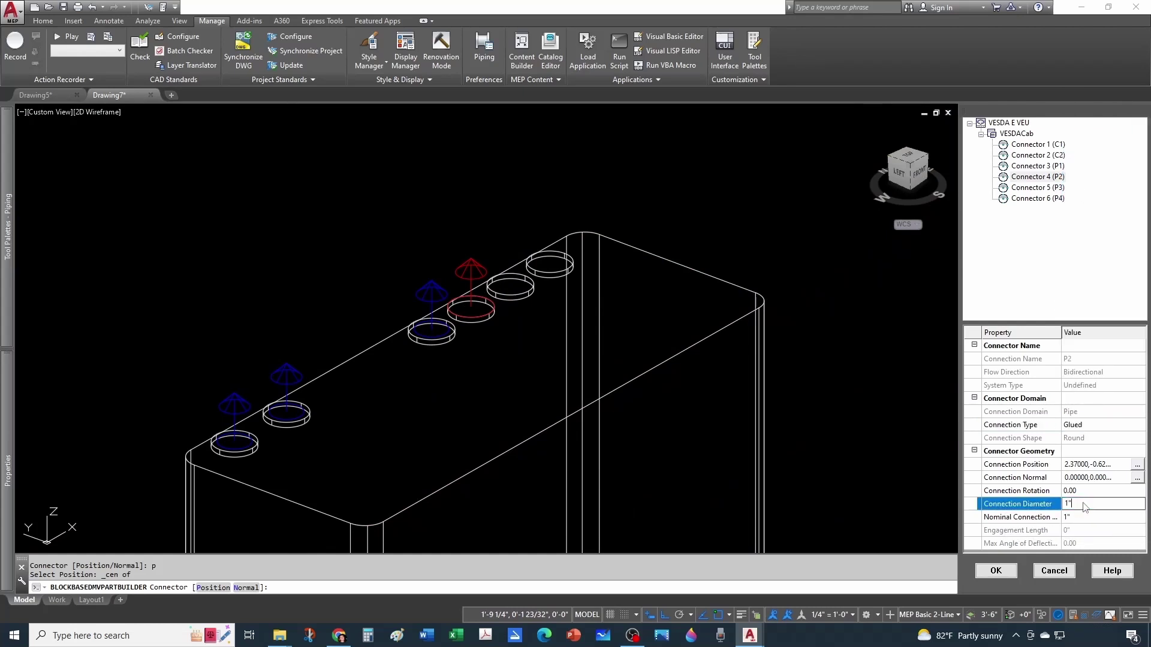
{"action": "type", "text": "0.75"}
{"action": "left_click", "coordinate": [1078, 517]}
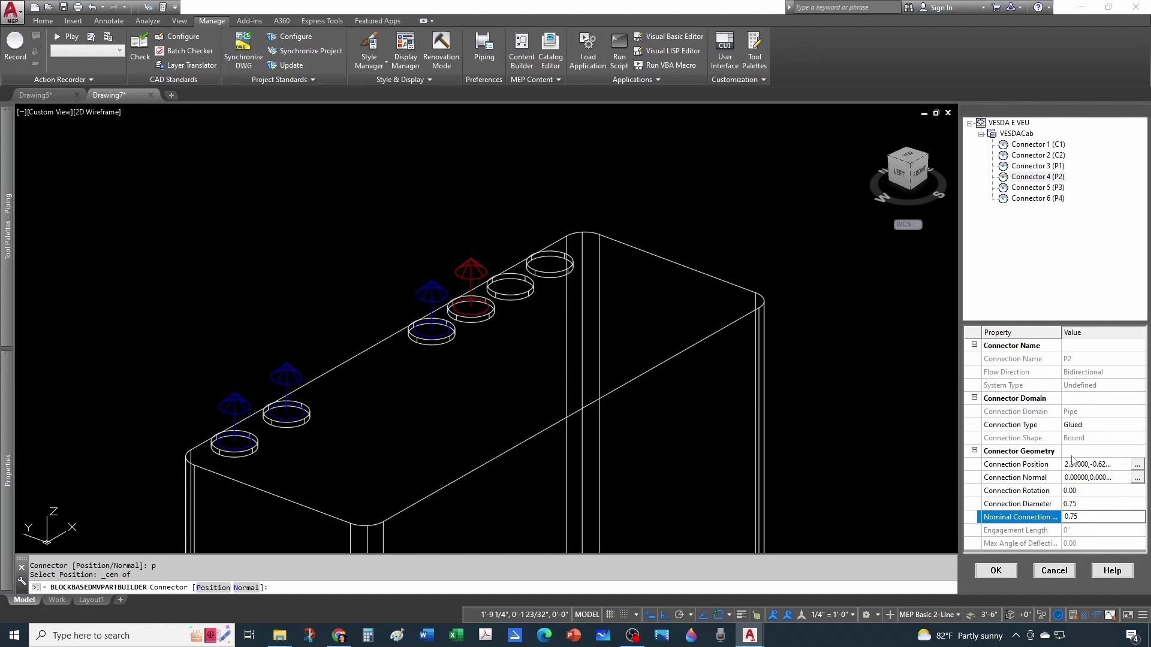
Place connector P3 at the centre of its port ring on the cabinet top
{"action": "left_click", "coordinate": [1041, 188]}
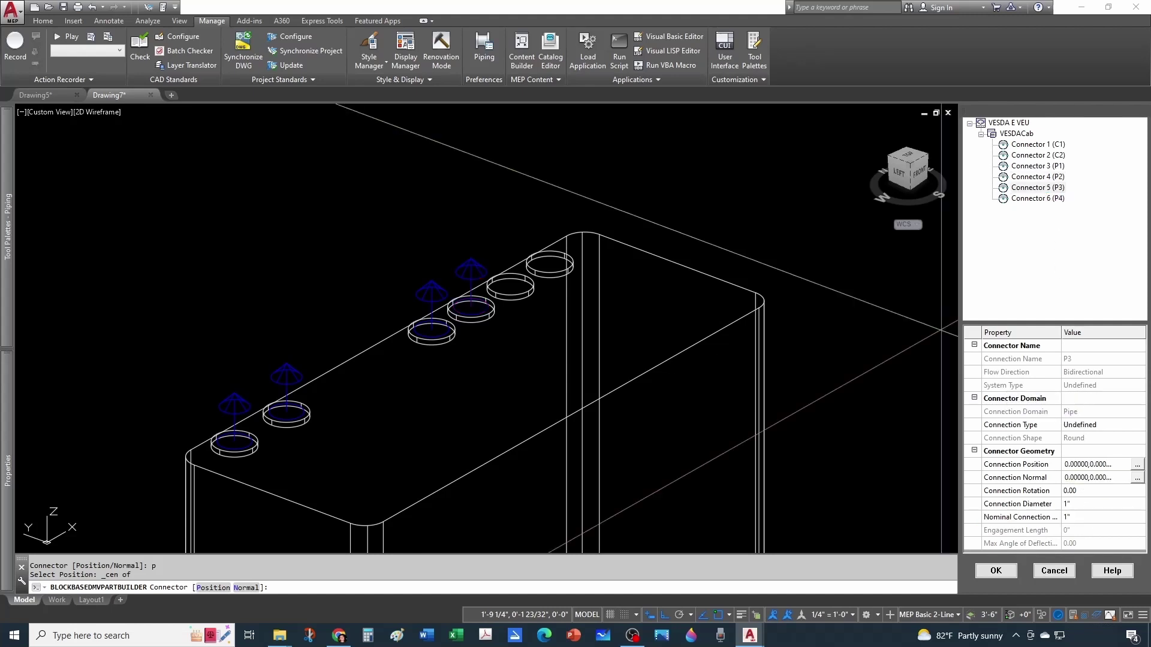
{"action": "key", "text": "Return"}
{"action": "scroll", "coordinate": [563, 312], "scroll_direction": "up", "scroll_amount": 4}
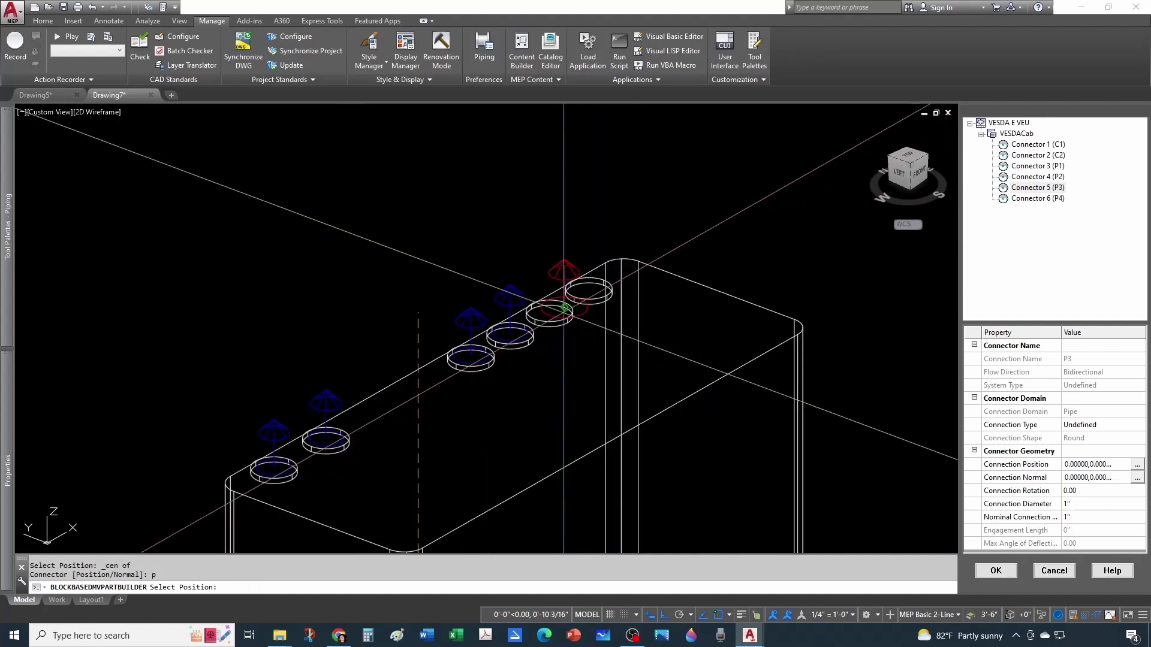
{"action": "right_click", "coordinate": [511, 317], "text": "shift"}
{"action": "left_click", "coordinate": [541, 452]}
{"action": "left_click", "coordinate": [513, 308]}
{"action": "scroll", "coordinate": [616, 364], "scroll_direction": "down", "scroll_amount": 2}
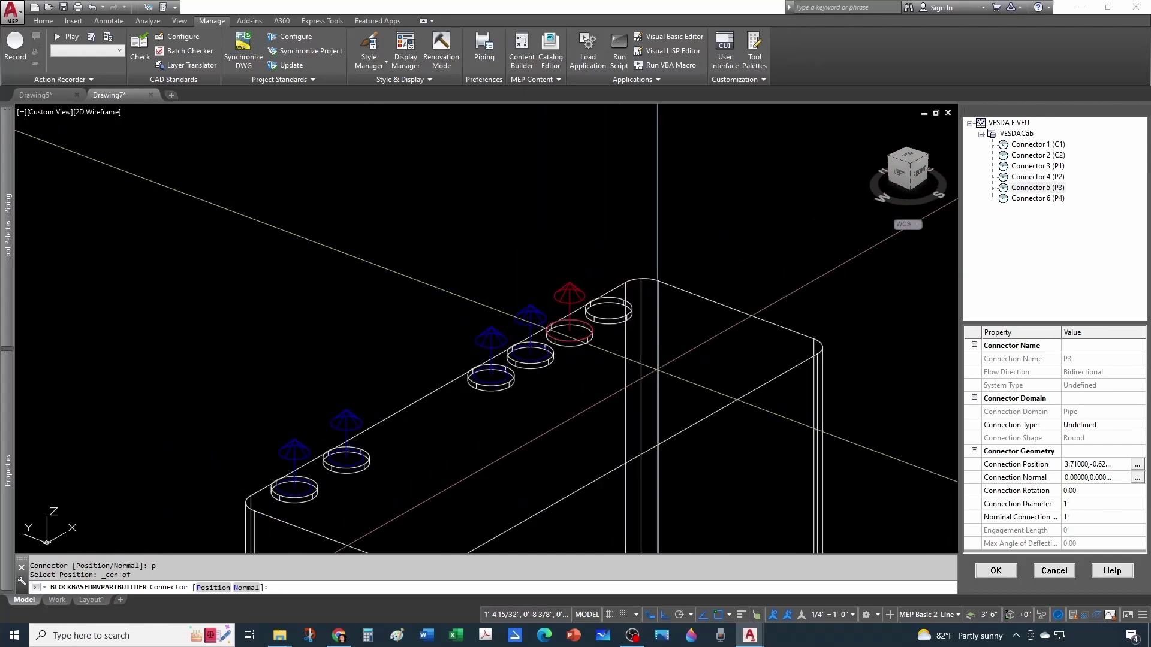
Make P3 a Glued connection with a 0.75 connection diameter
{"action": "left_click", "coordinate": [1100, 425]}
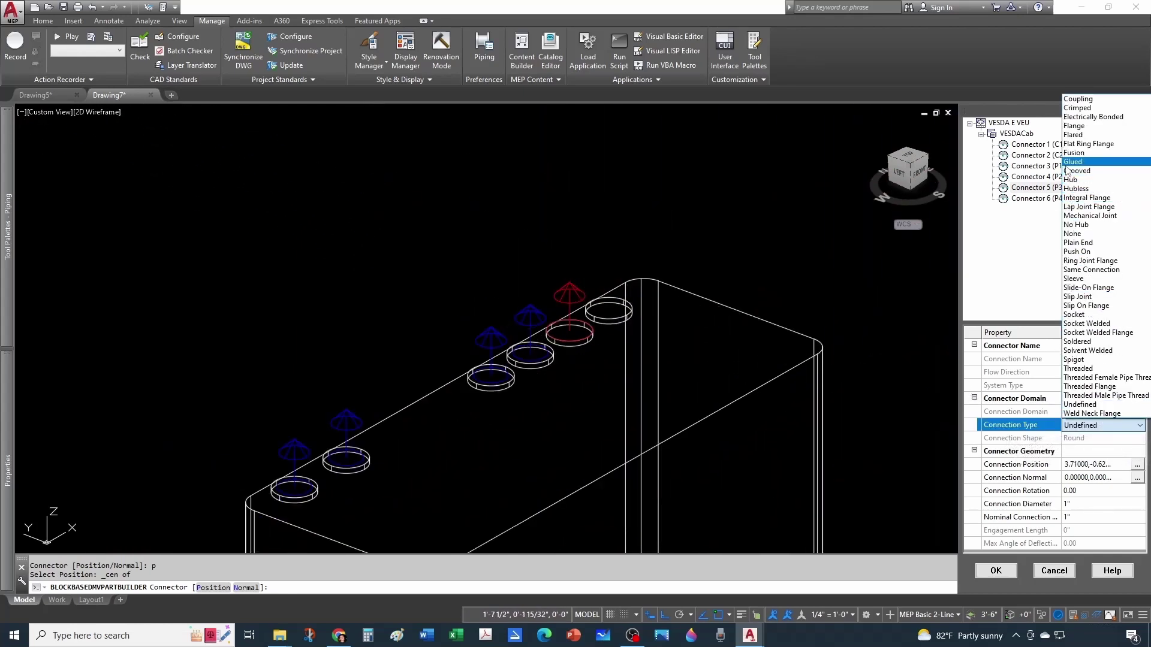
{"action": "left_click", "coordinate": [1070, 162]}
{"action": "left_click", "coordinate": [1078, 504]}
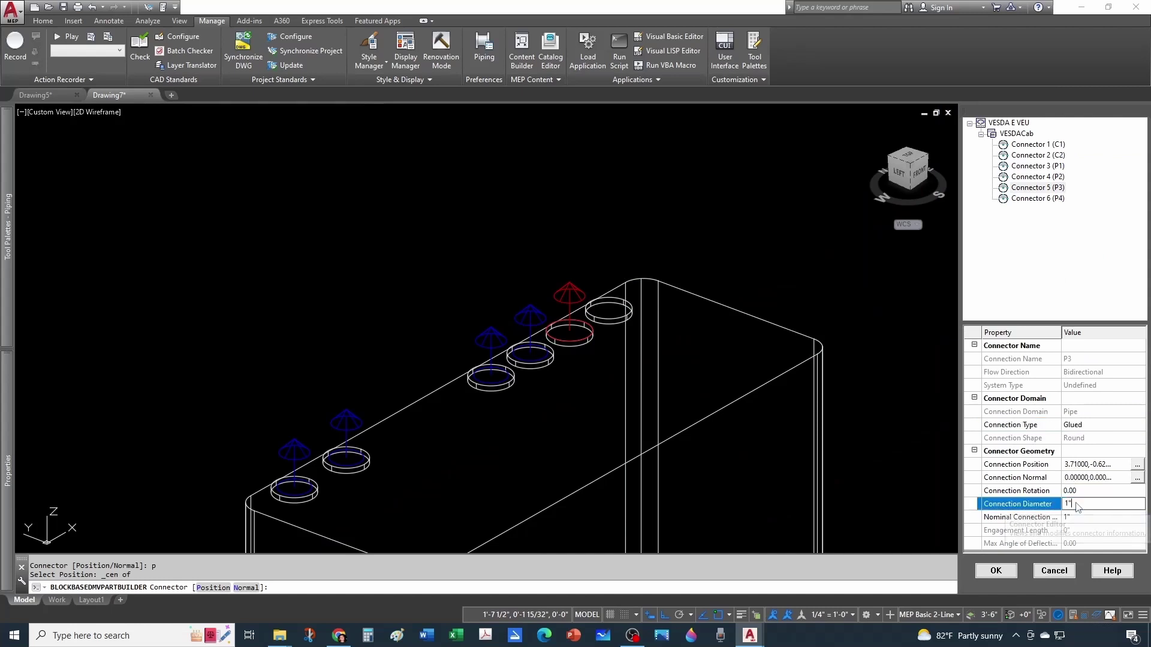
{"action": "type", "text": "0.75"}
{"action": "left_click", "coordinate": [1064, 517]}
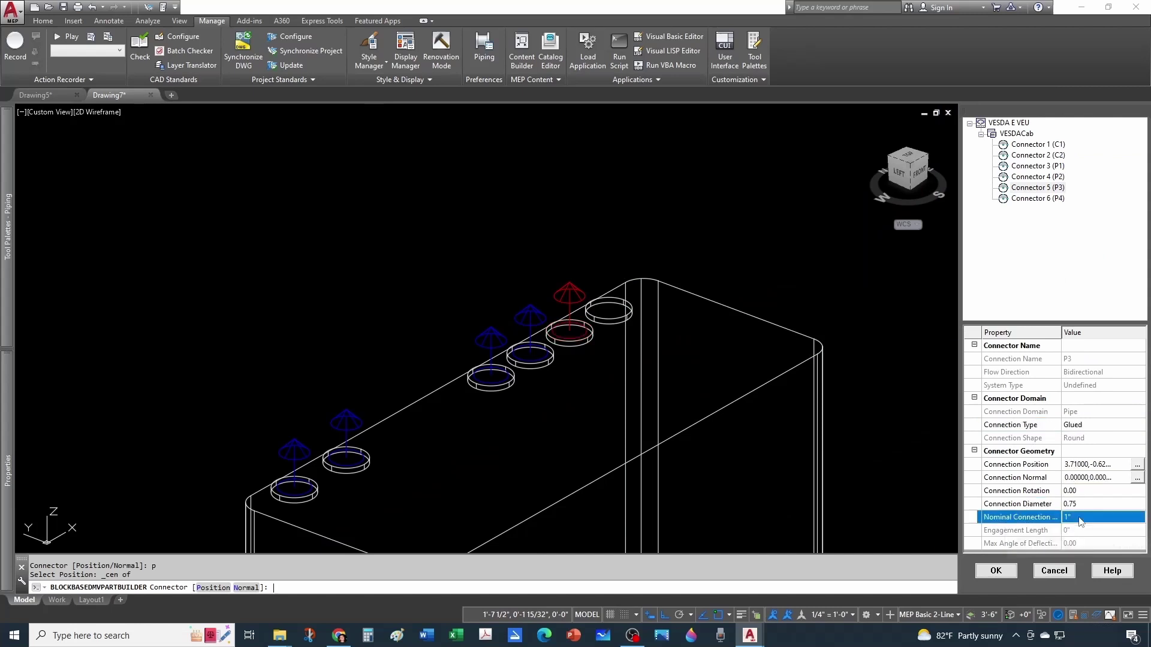
{"action": "left_click", "coordinate": [1035, 199]}
{"action": "scroll", "coordinate": [651, 341], "scroll_direction": "down", "scroll_amount": 2}
Place connector P4 at the centre of the last port ring with a Center snap
{"action": "key", "text": "Return"}
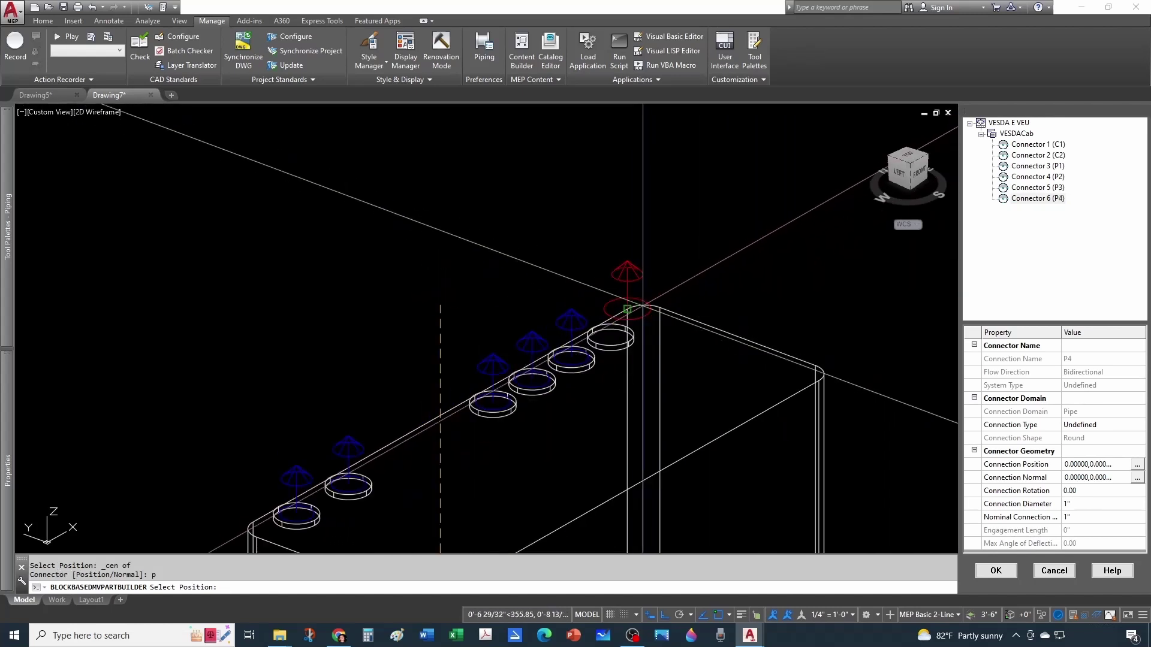
{"action": "right_click", "coordinate": [627, 309], "text": "shift"}
{"action": "left_click", "coordinate": [671, 445]}
{"action": "scroll", "coordinate": [617, 351], "scroll_direction": "up", "scroll_amount": 3}
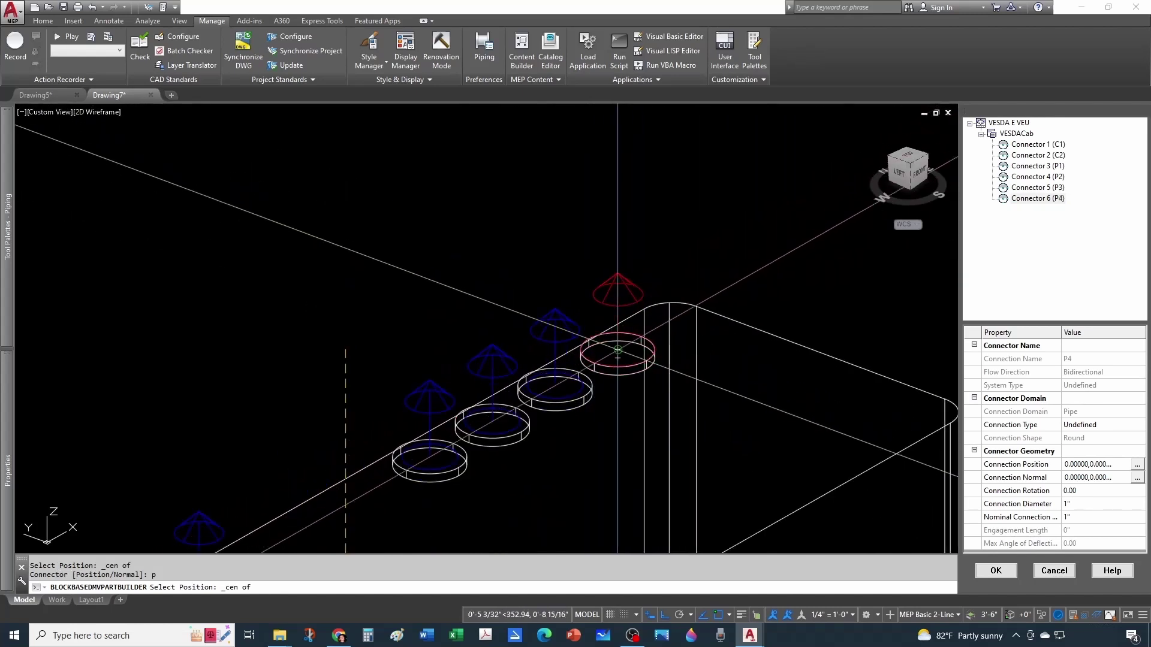
{"action": "left_click", "coordinate": [618, 351]}
{"action": "scroll", "coordinate": [624, 357], "scroll_direction": "down", "scroll_amount": 4}
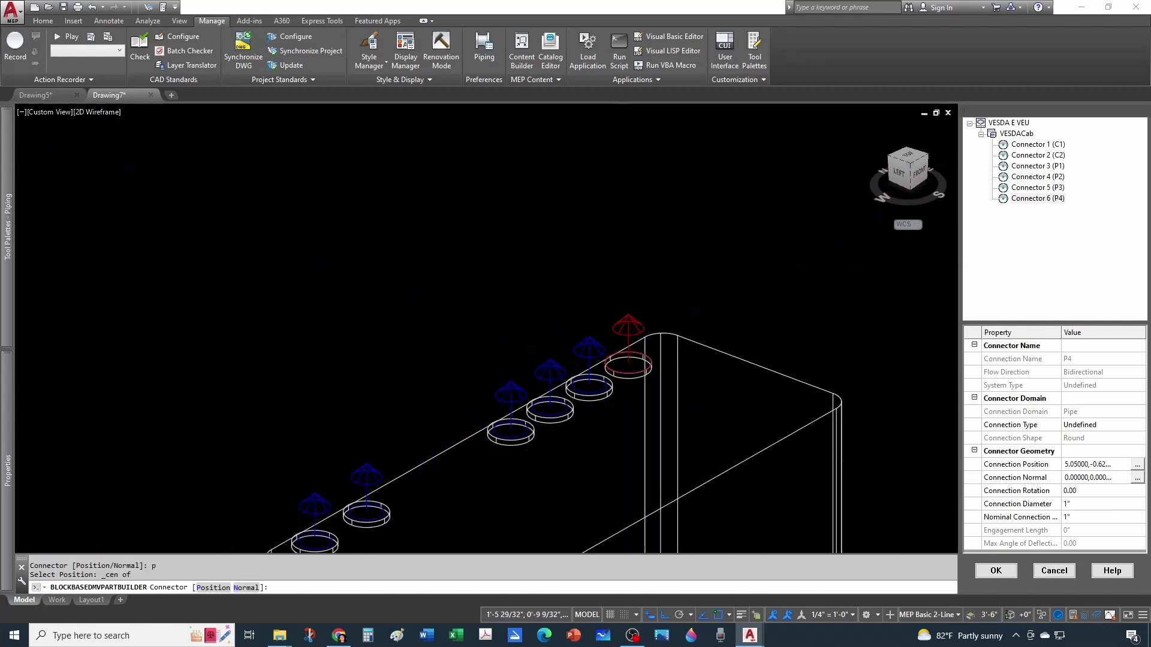
{"action": "scroll", "coordinate": [636, 369], "scroll_direction": "down", "scroll_amount": 3}
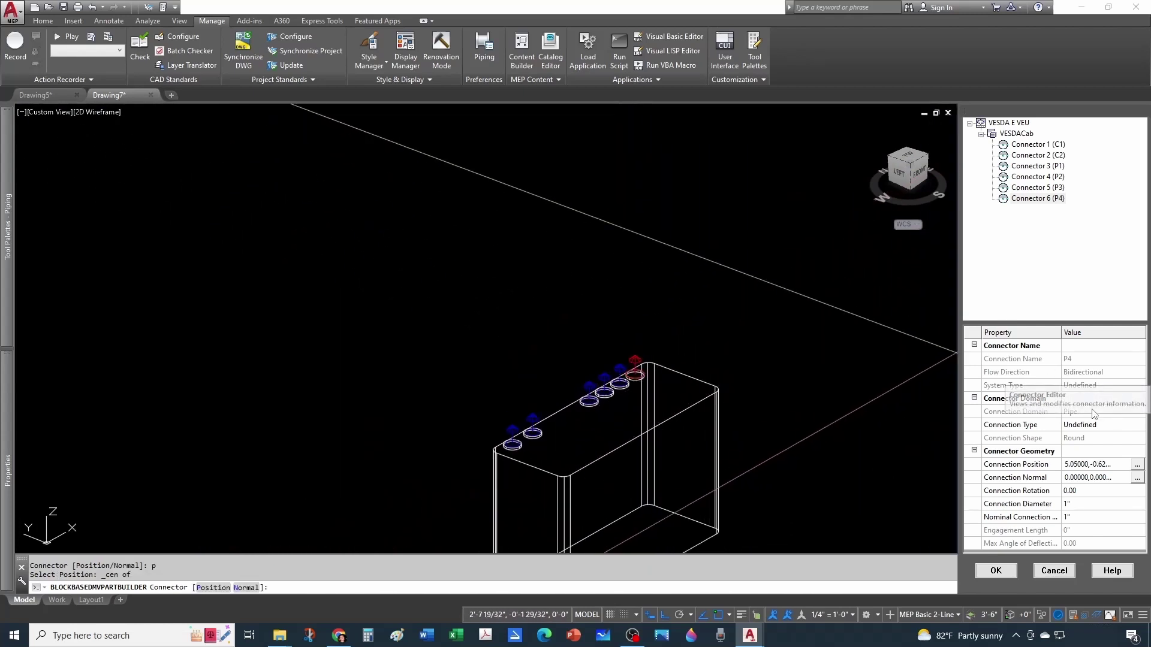
Make P4 a Glued connection with 0.75 connection and nominal diameters
{"action": "left_click", "coordinate": [1099, 425]}
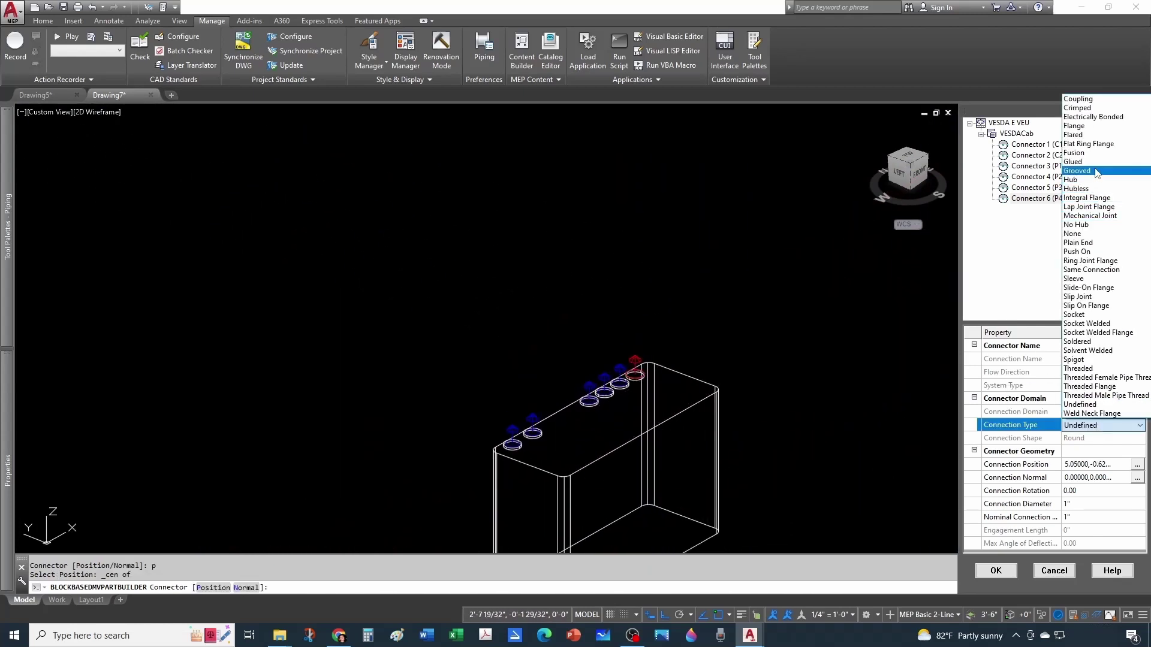
{"action": "left_click", "coordinate": [1097, 162]}
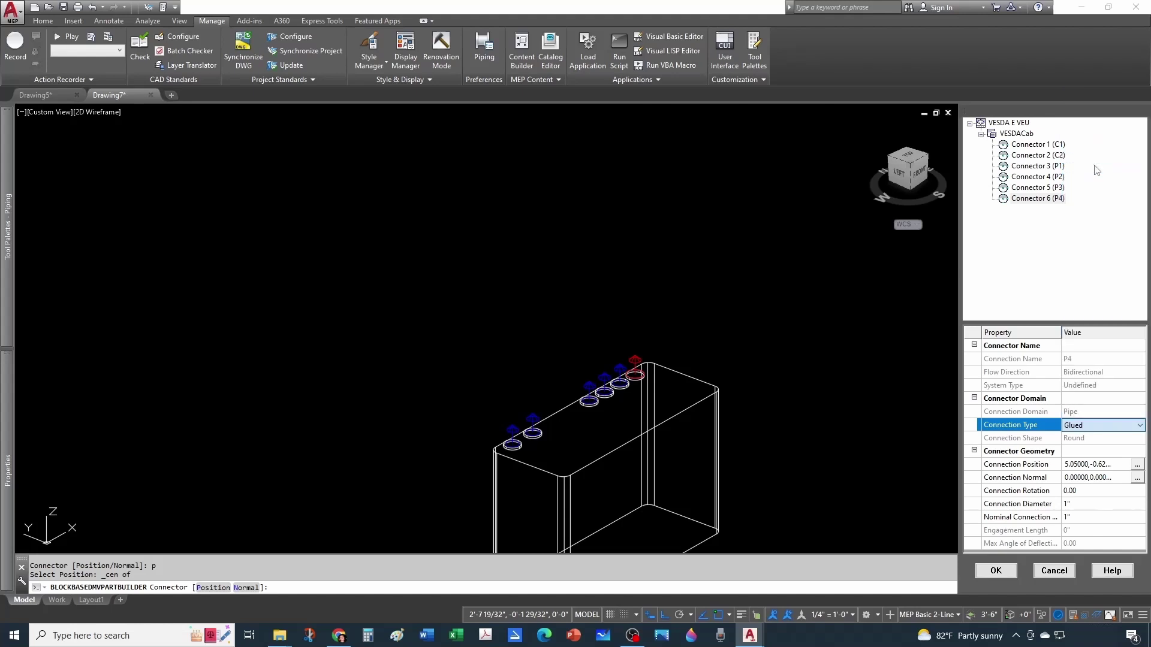
{"action": "left_click", "coordinate": [1080, 504]}
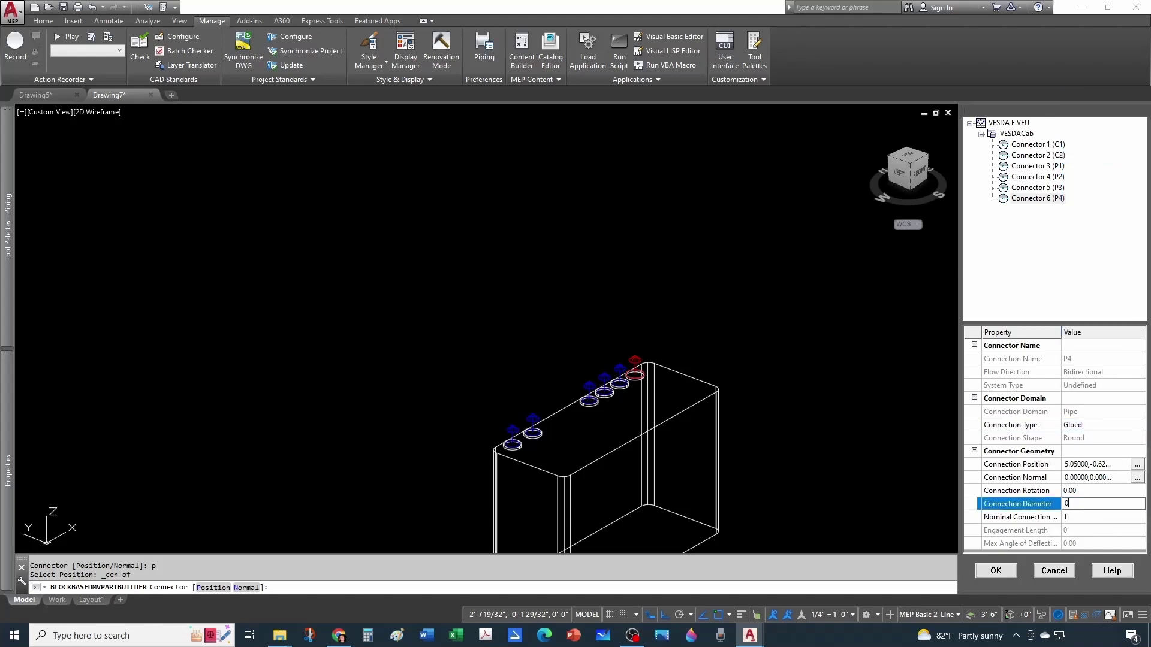
{"action": "left_click", "coordinate": [1082, 518]}
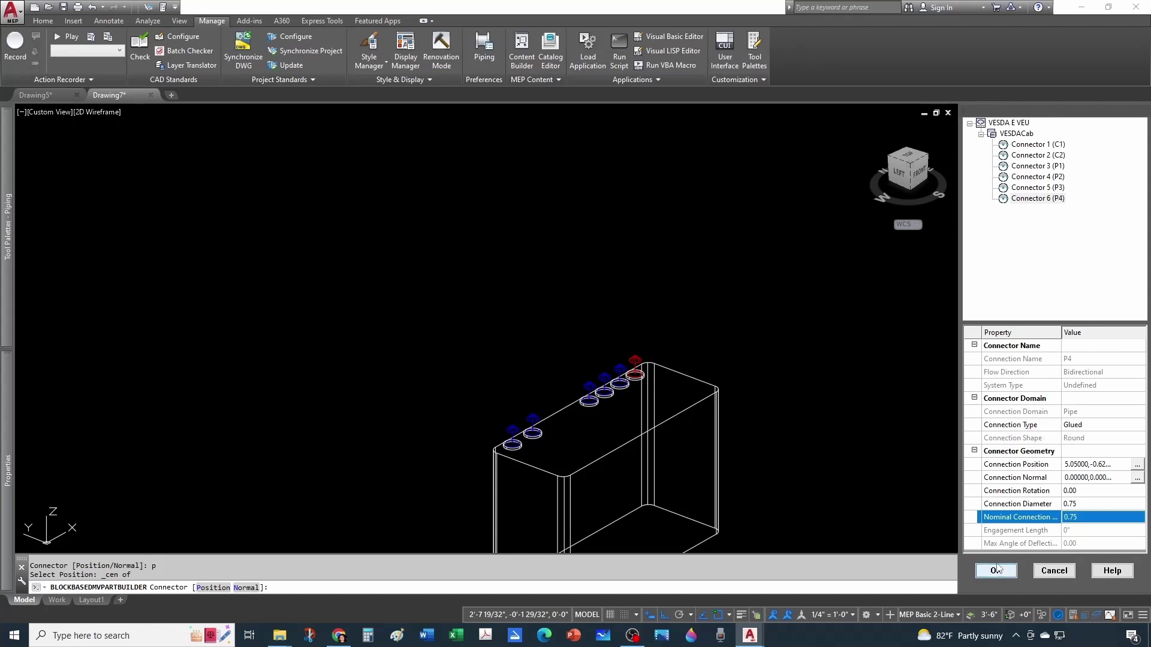
Confirm the connector settings and finish building the VESDA E VEU part
{"action": "left_click", "coordinate": [995, 571]}
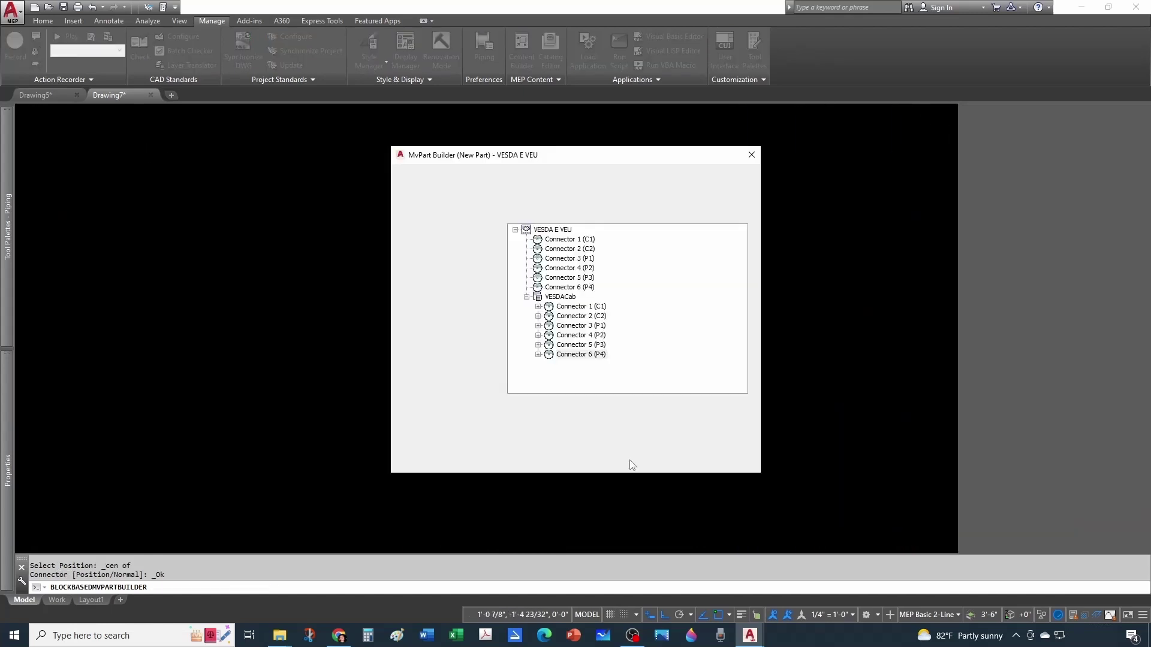
{"action": "left_click", "coordinate": [622, 459]}
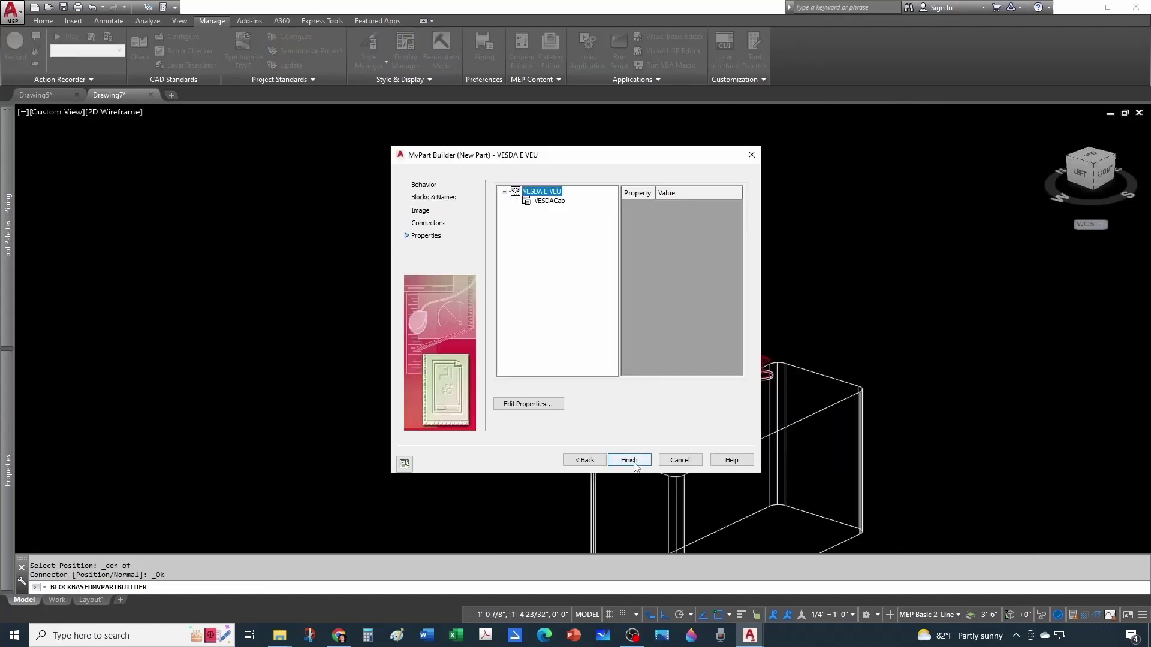
{"action": "left_click", "coordinate": [628, 459]}
{"action": "scroll", "coordinate": [576, 341], "scroll_direction": "down", "scroll_amount": 3}
{"action": "scroll", "coordinate": [576, 341], "scroll_direction": "up", "scroll_amount": 2}
Regenerate only the MvPart catalog with CATALOGREGEN and dismiss the results
{"action": "key", "text": "Escape"}
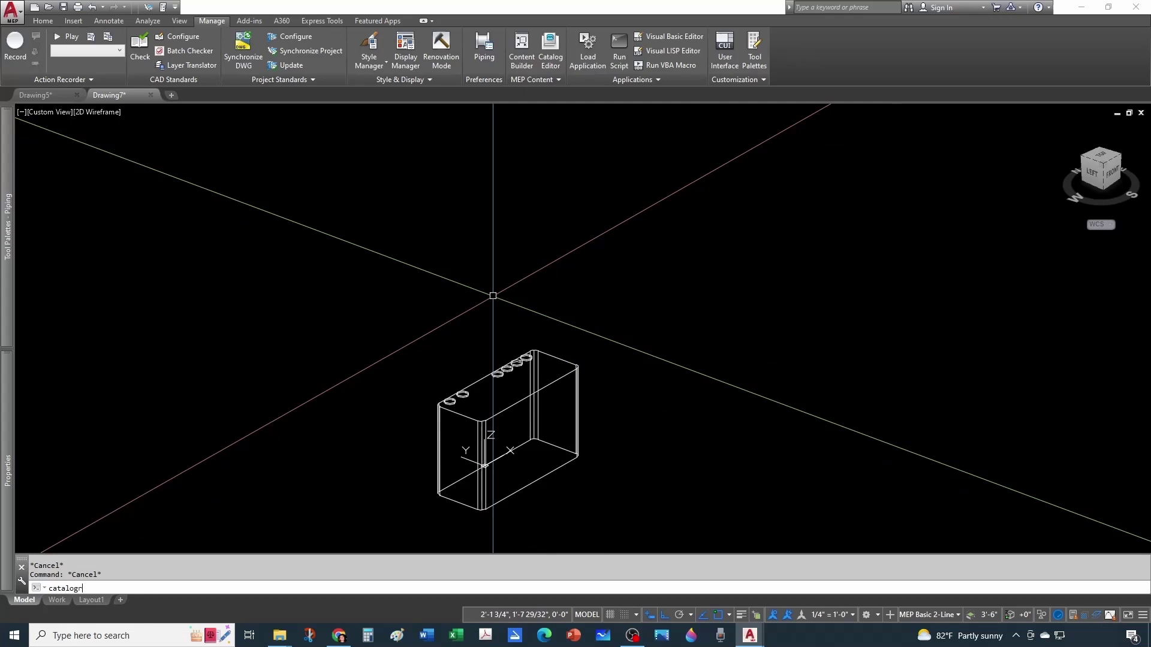
{"action": "key", "text": "Return"}
{"action": "type", "text": "m"}
{"action": "key", "text": "Return"}
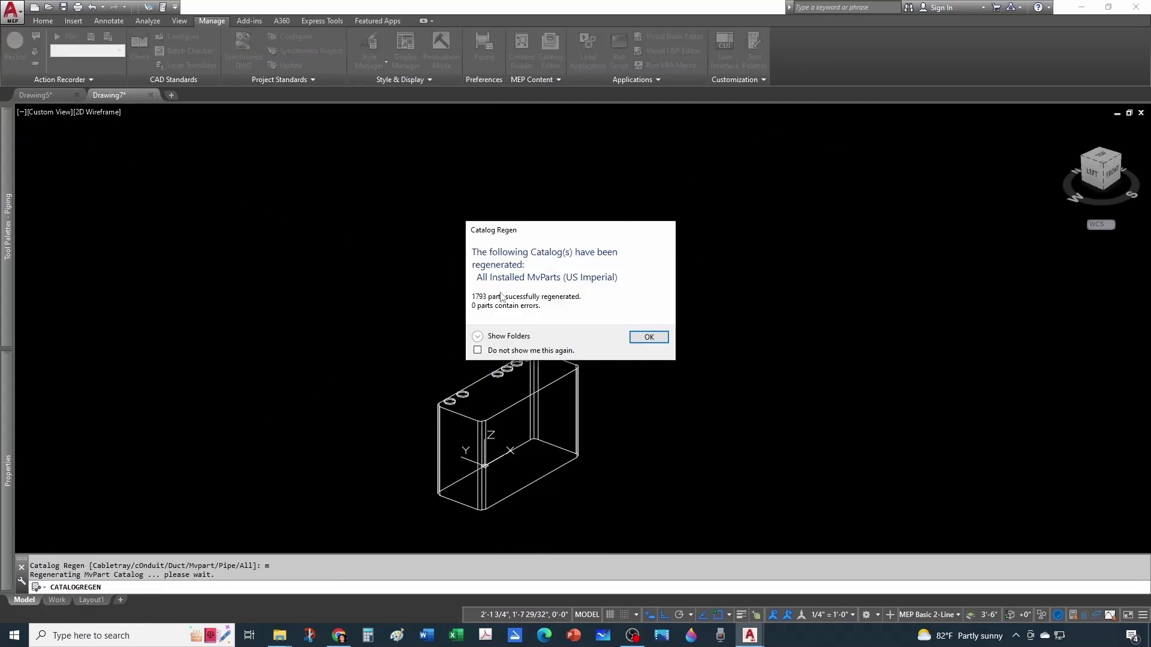
{"action": "left_click", "coordinate": [648, 337]}
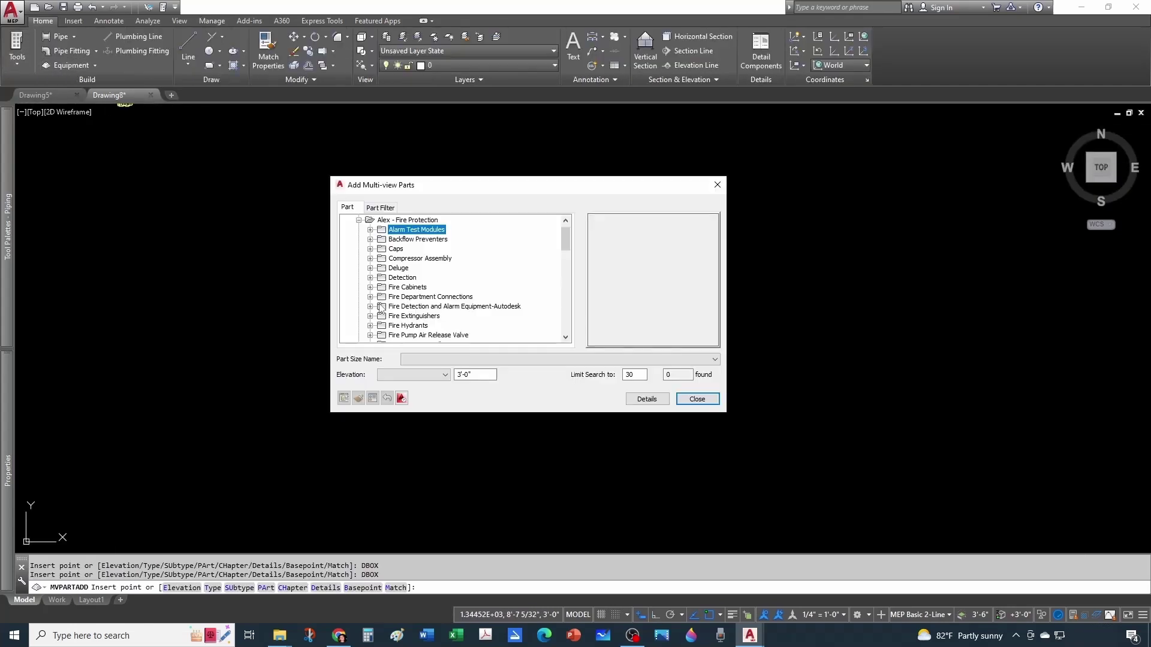
Locate the VESDA E VEU cabinet under Detection > VESDA in the parts list
{"action": "left_click", "coordinate": [370, 278]}
{"action": "left_click", "coordinate": [382, 287]}
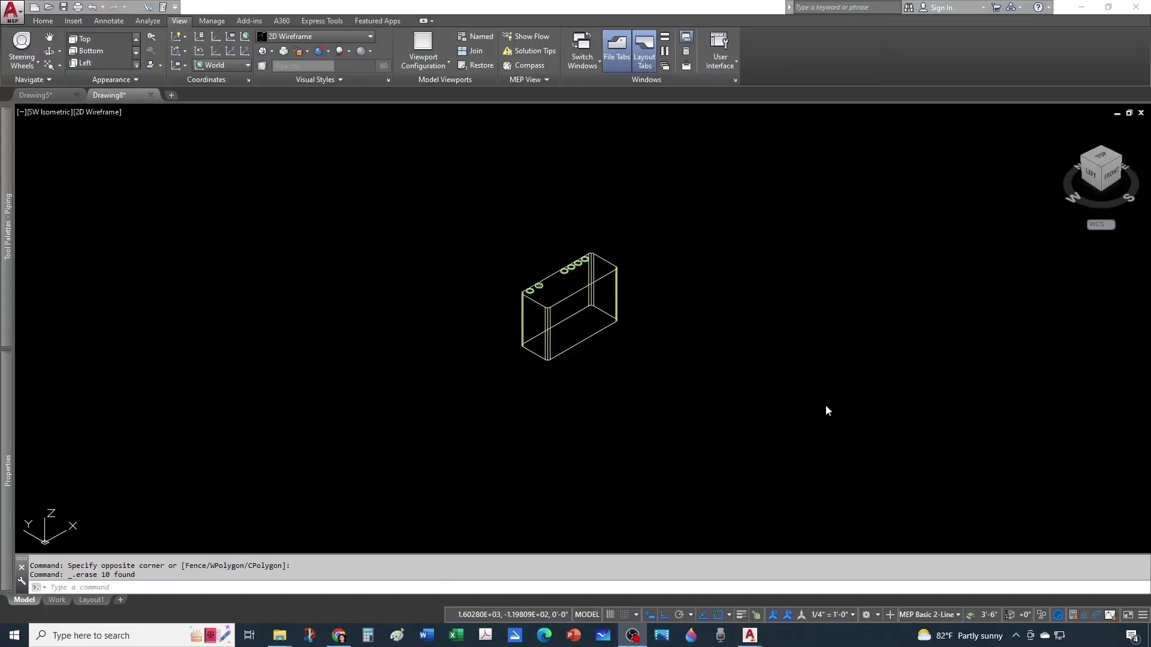
{"action": "scroll", "coordinate": [670, 428], "scroll_direction": "up", "scroll_amount": 5}
Run a conduit straight up from a cabinet top port, bending it toward the upper left
{"action": "left_click", "coordinate": [670, 428]}
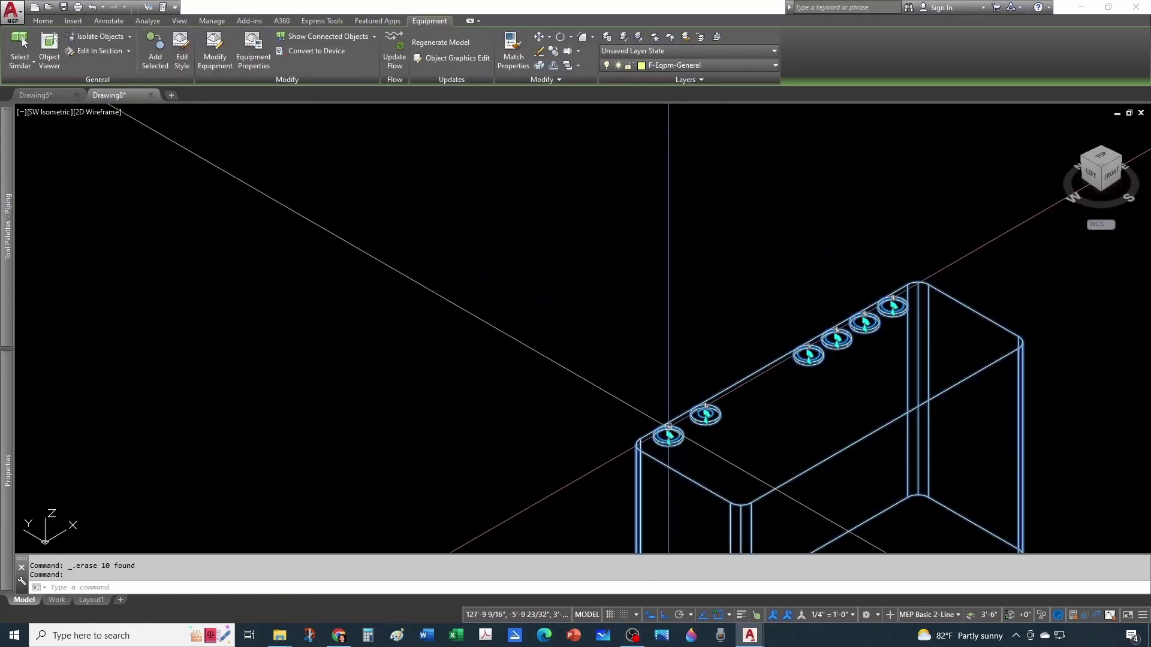
{"action": "left_click", "coordinate": [670, 428]}
{"action": "scroll", "coordinate": [665, 390], "scroll_direction": "down", "scroll_amount": 5}
{"action": "left_click", "coordinate": [663, 213]}
{"action": "left_click", "coordinate": [568, 158]}
{"action": "key", "text": "Escape"}
{"action": "key", "text": "Escape"}
{"action": "scroll", "coordinate": [663, 367], "scroll_direction": "up", "scroll_amount": 5}
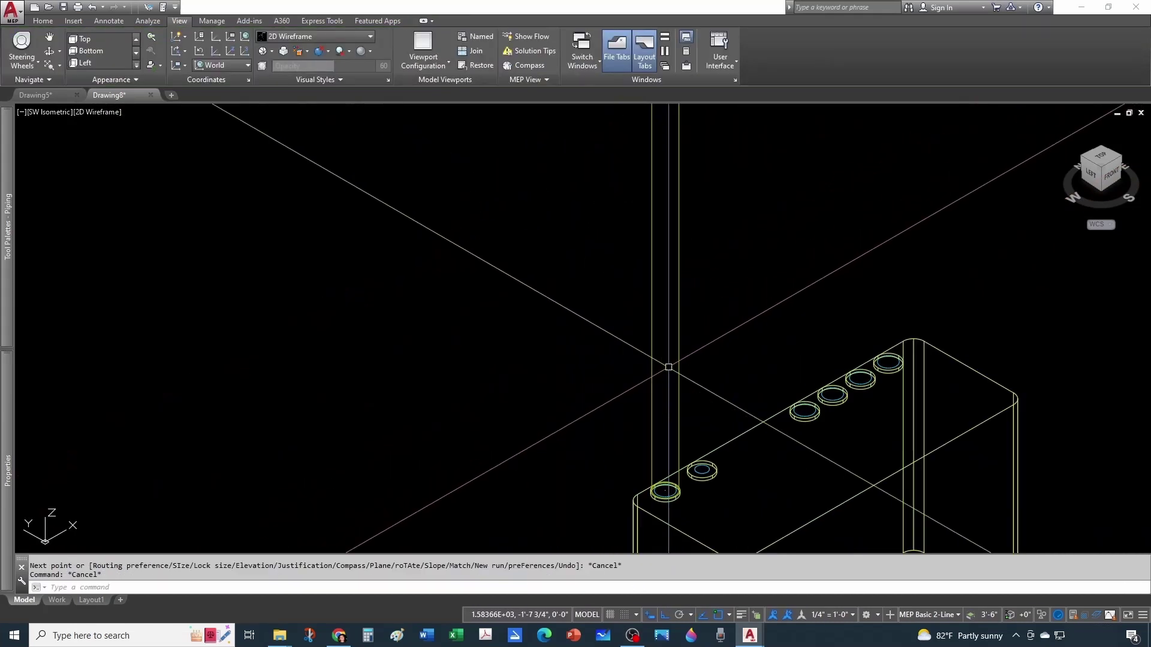
{"action": "scroll", "coordinate": [436, 484], "scroll_direction": "down", "scroll_amount": 2}
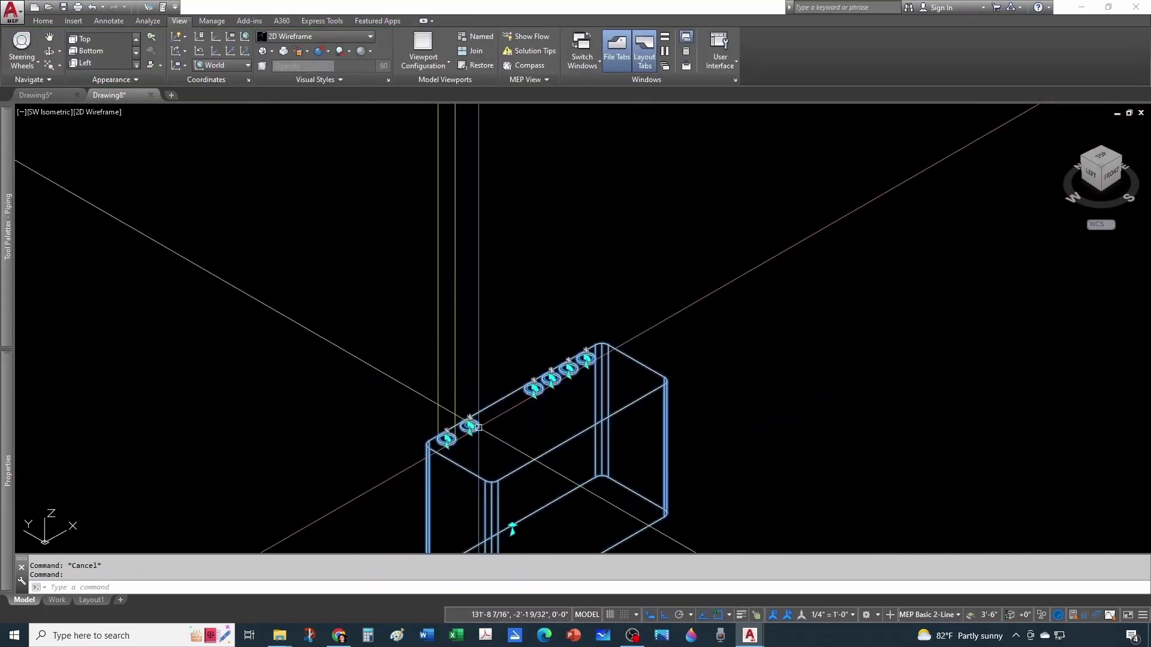
Run a second conduit up and left from another top port, undoing its extra segment
{"action": "left_click", "coordinate": [443, 438]}
{"action": "left_click", "coordinate": [446, 437]}
{"action": "scroll", "coordinate": [464, 372], "scroll_direction": "down", "scroll_amount": 3}
{"action": "scroll", "coordinate": [461, 180], "scroll_direction": "up", "scroll_amount": 2}
{"action": "left_click", "coordinate": [457, 225]}
{"action": "left_click", "coordinate": [336, 157]}
{"action": "key", "text": "Escape"}
{"action": "key", "text": "ctrl+z"}
{"action": "scroll", "coordinate": [526, 342], "scroll_direction": "up", "scroll_amount": 3}
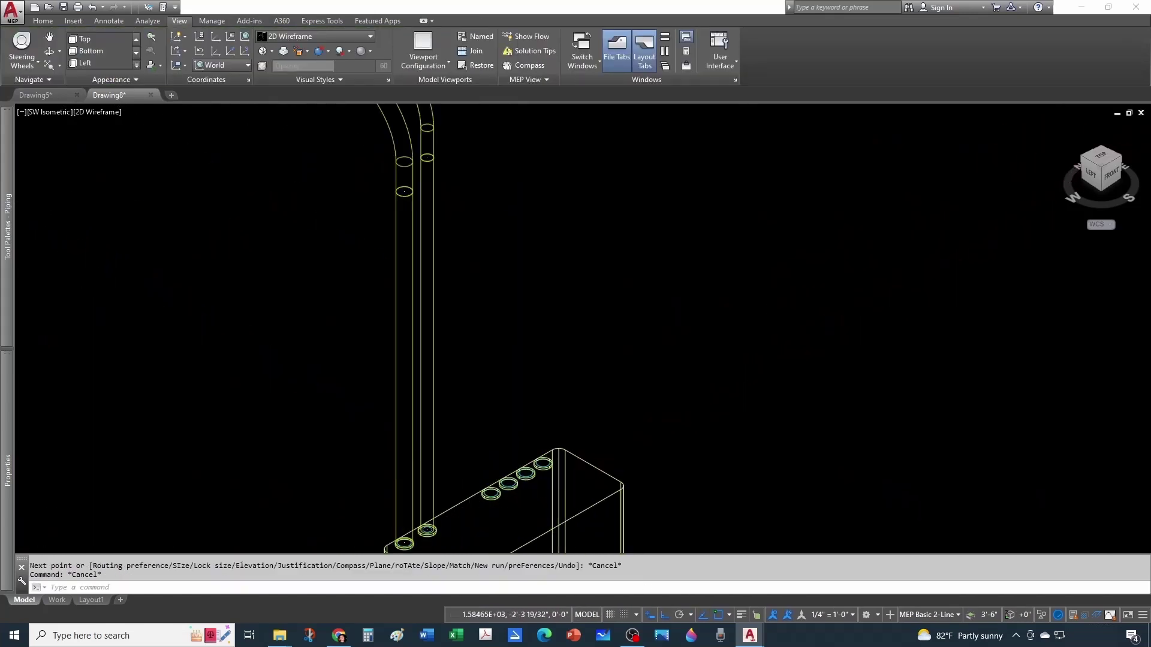
{"action": "key", "text": "Escape"}
{"action": "scroll", "coordinate": [449, 321], "scroll_direction": "up", "scroll_amount": 2}
{"action": "scroll", "coordinate": [420, 372], "scroll_direction": "up", "scroll_amount": 2}
{"action": "left_click", "coordinate": [420, 384]}
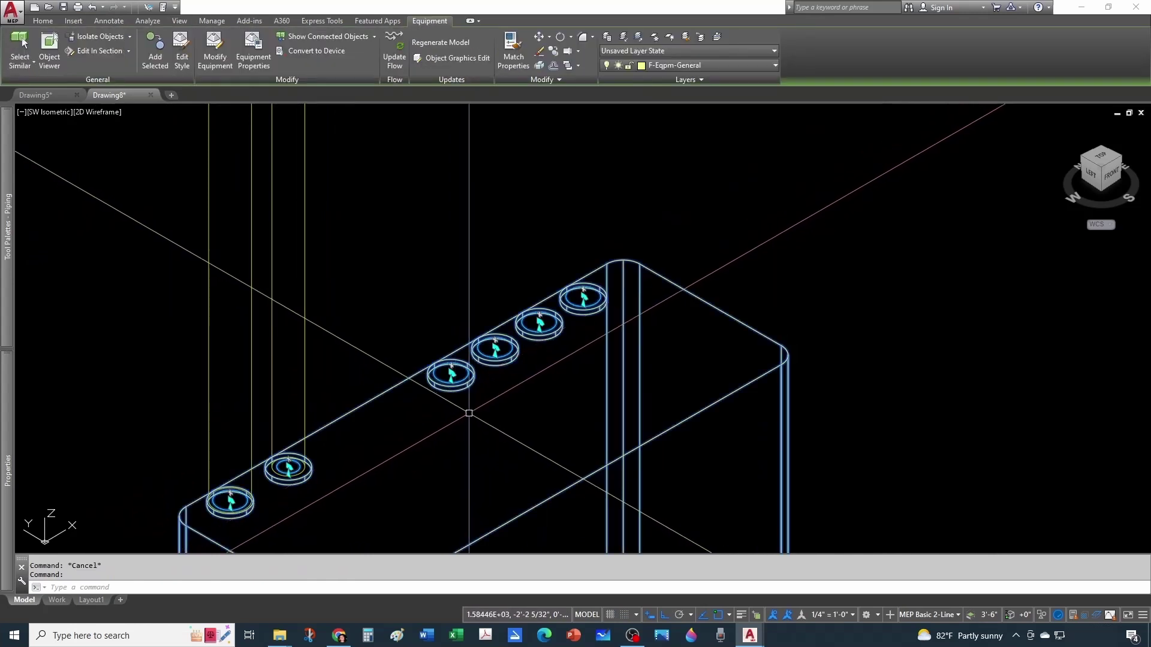
Route an F_Detection Glued CPVC pipe up from a top port, elbowing into a horizontal run
{"action": "left_click", "coordinate": [451, 373]}
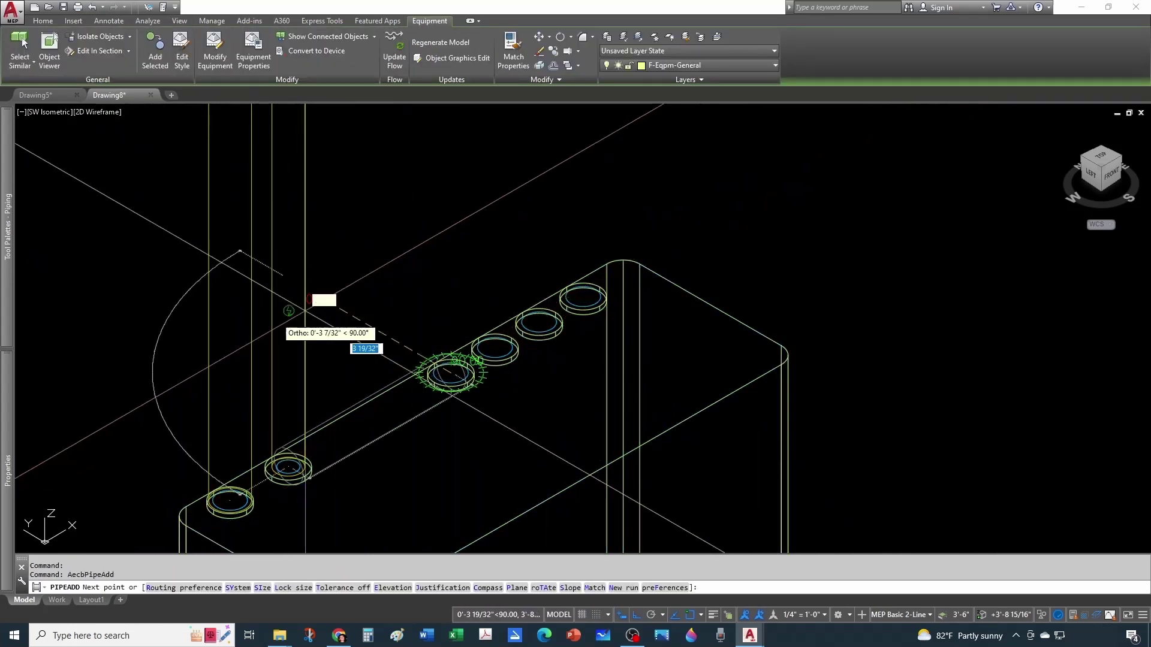
{"action": "mouse_move", "coordinate": [2, 401]}
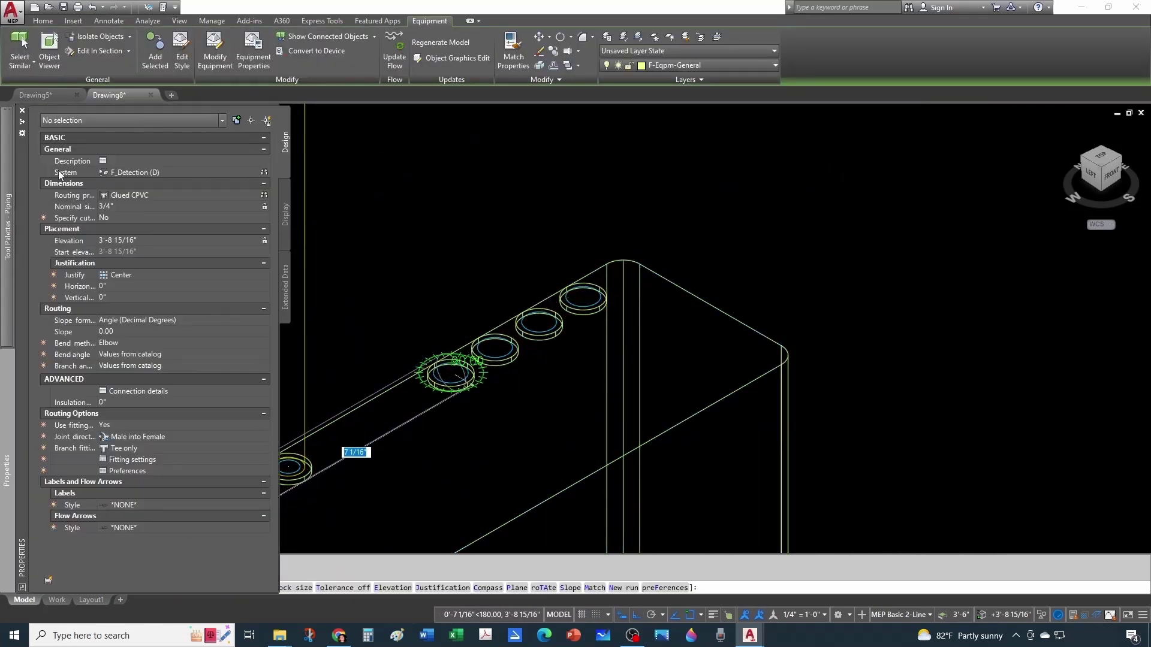
{"action": "left_click", "coordinate": [138, 174]}
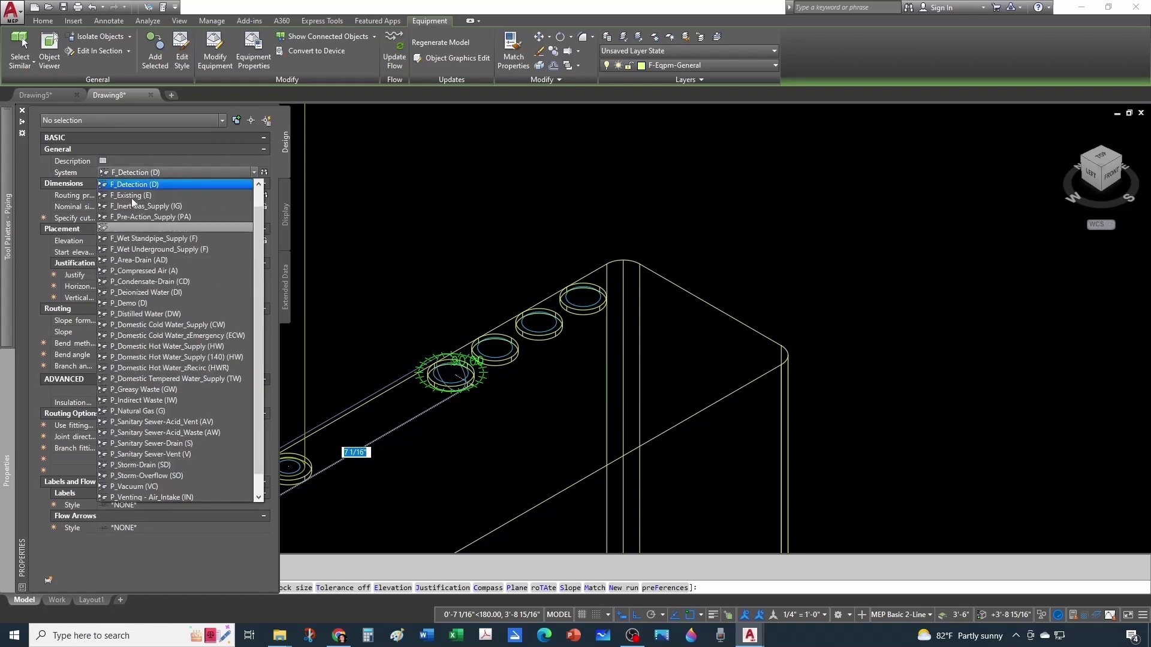
{"action": "left_click", "coordinate": [130, 186]}
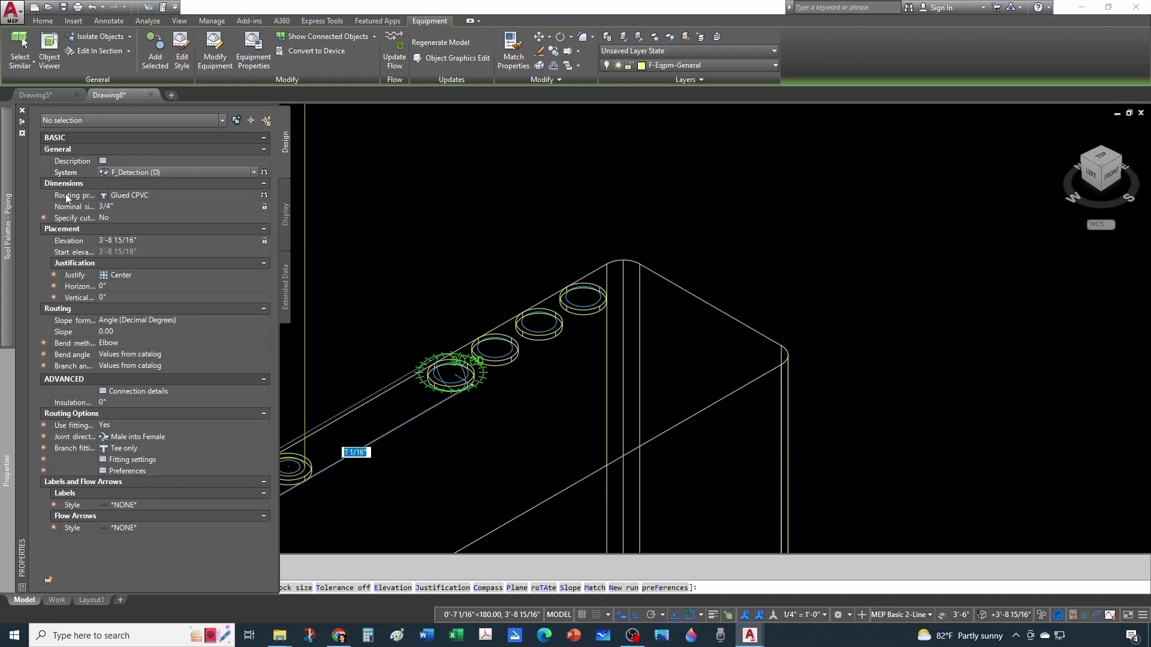
{"action": "left_click", "coordinate": [141, 196]}
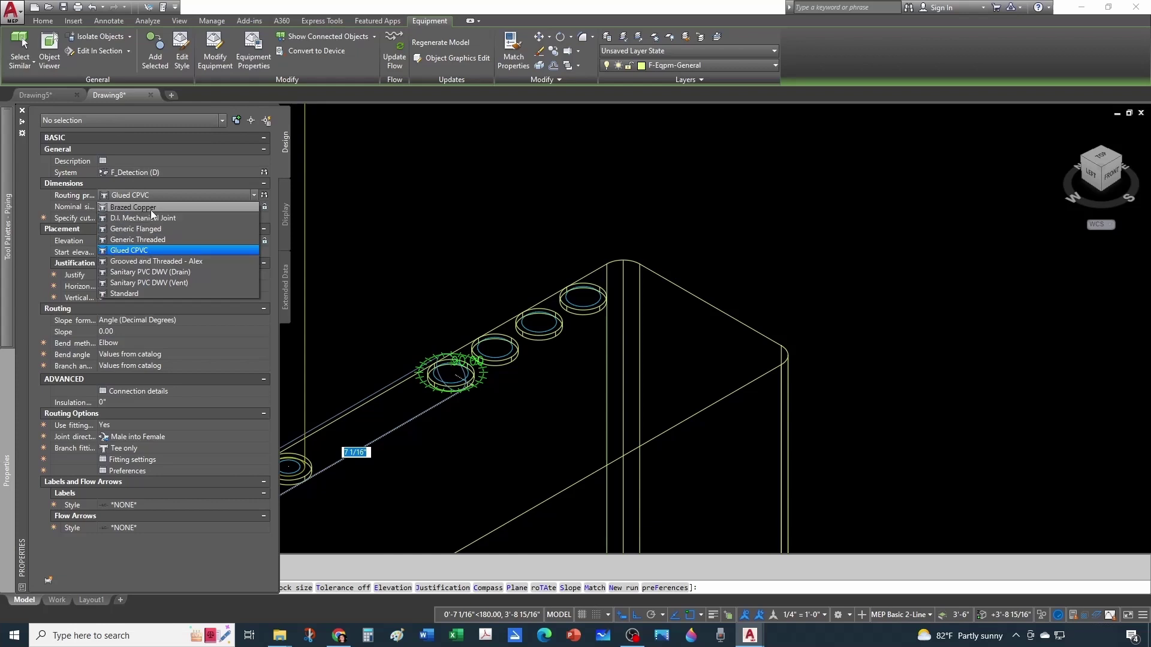
{"action": "left_click", "coordinate": [128, 250]}
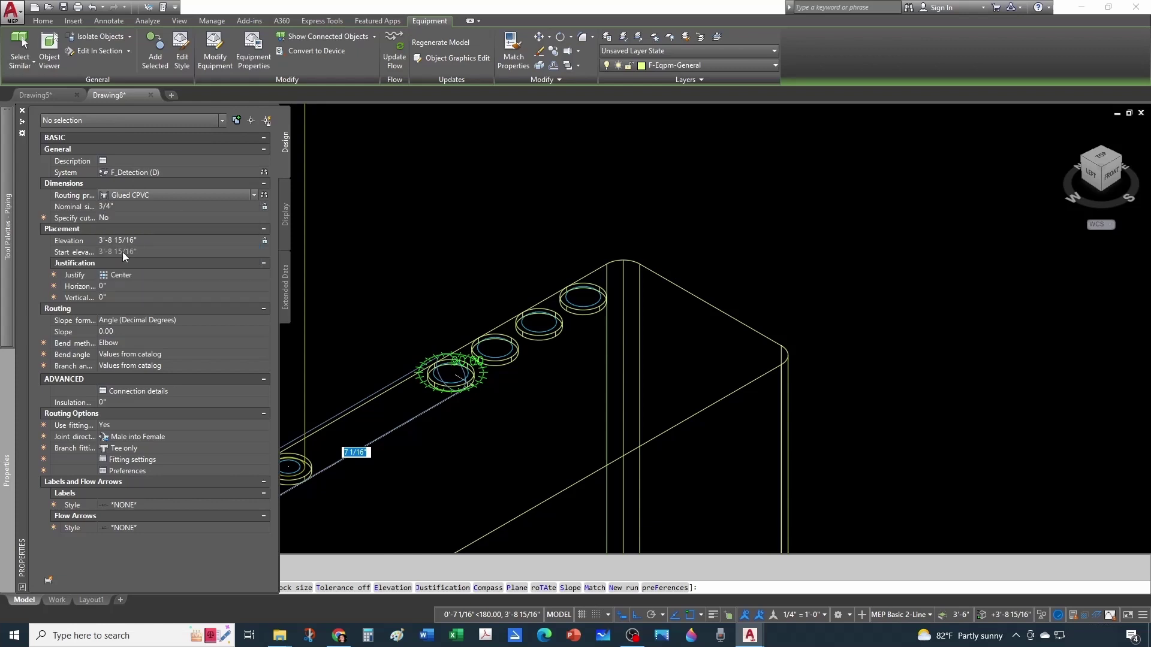
{"action": "left_click", "coordinate": [463, 303]}
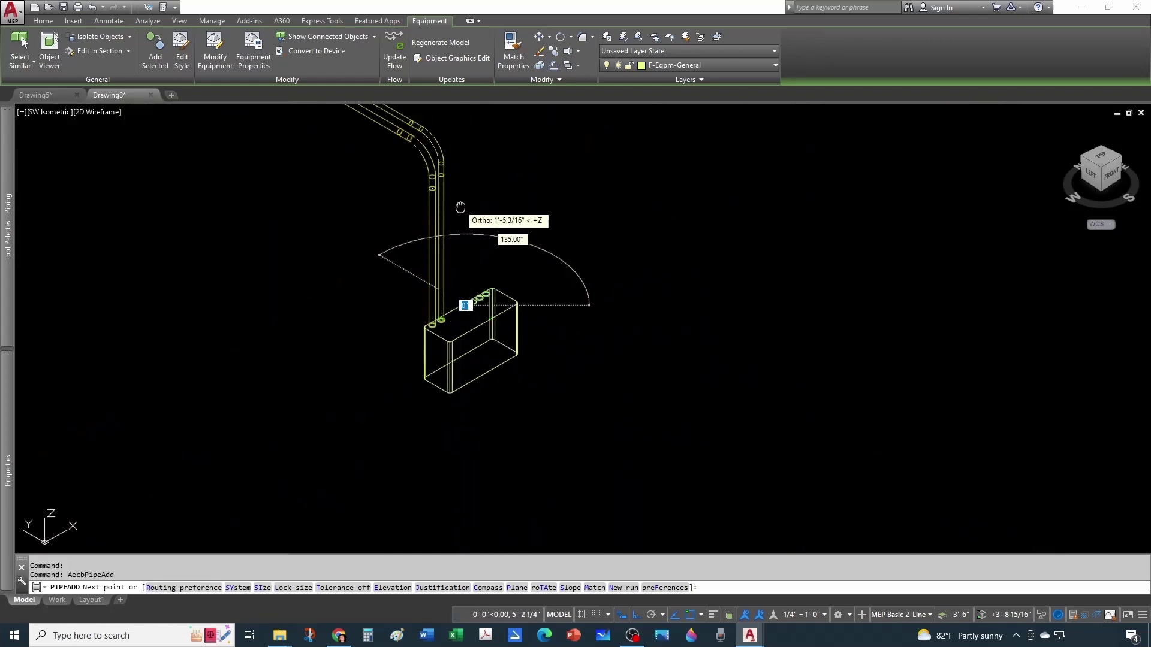
{"action": "scroll", "coordinate": [373, 225], "scroll_direction": "up", "scroll_amount": 5}
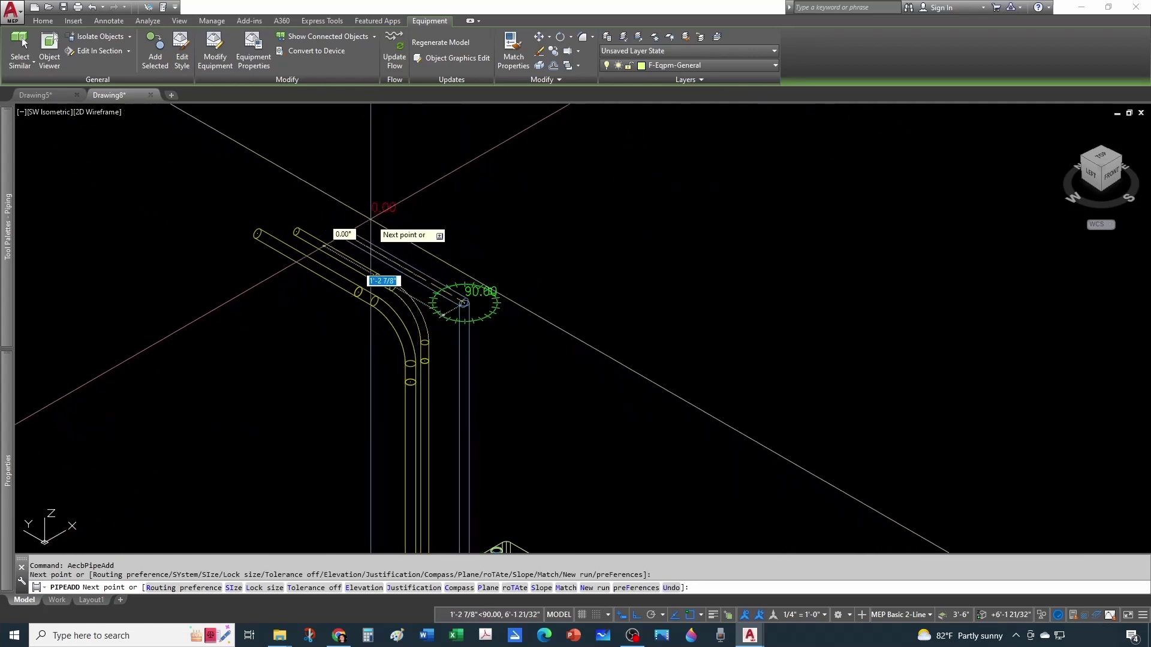
{"action": "key", "text": "Escape"}
{"action": "key", "text": "Escape"}
{"action": "scroll", "coordinate": [445, 293], "scroll_direction": "up", "scroll_amount": 3}
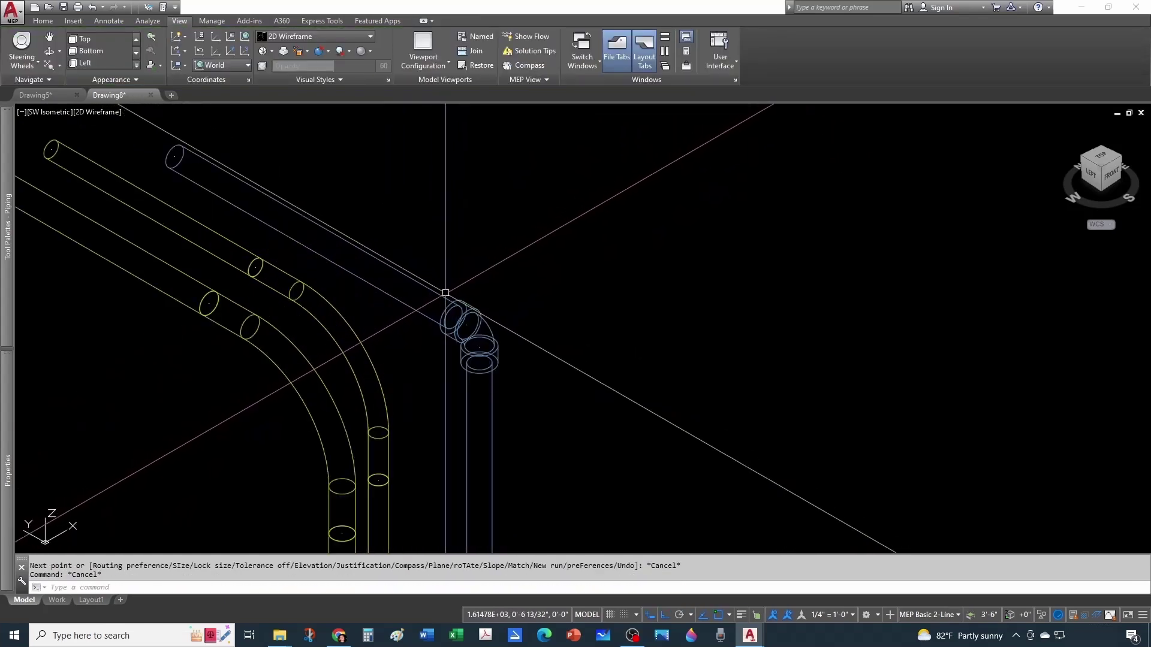
{"action": "left_click", "coordinate": [411, 277]}
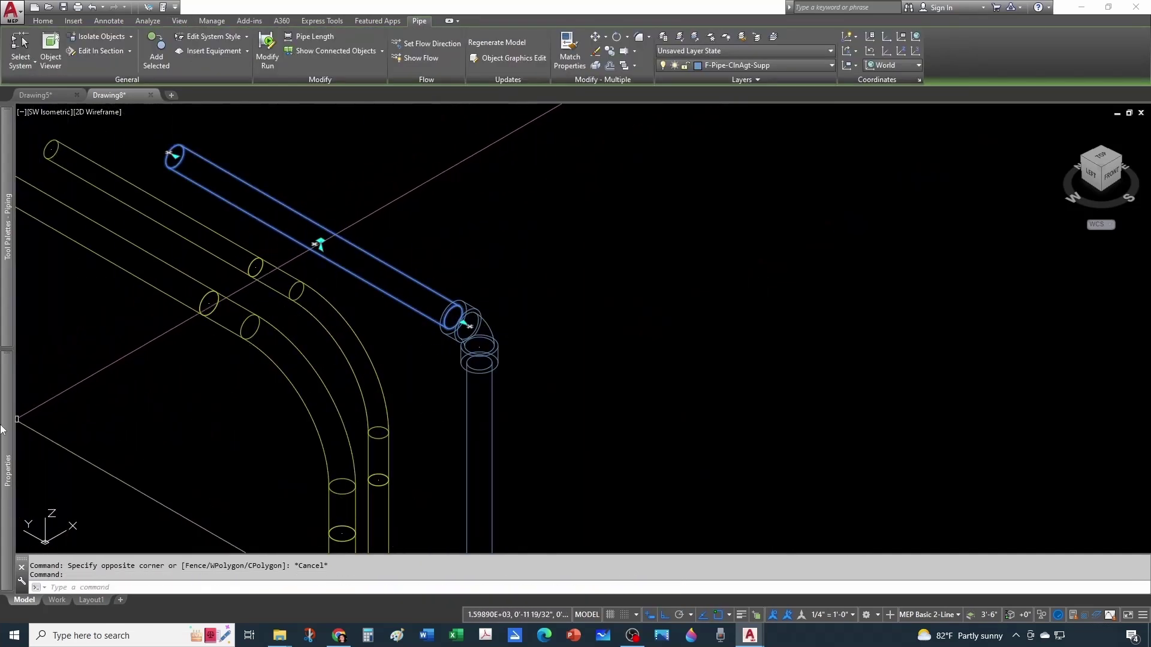
{"action": "key", "text": "ctrl+1"}
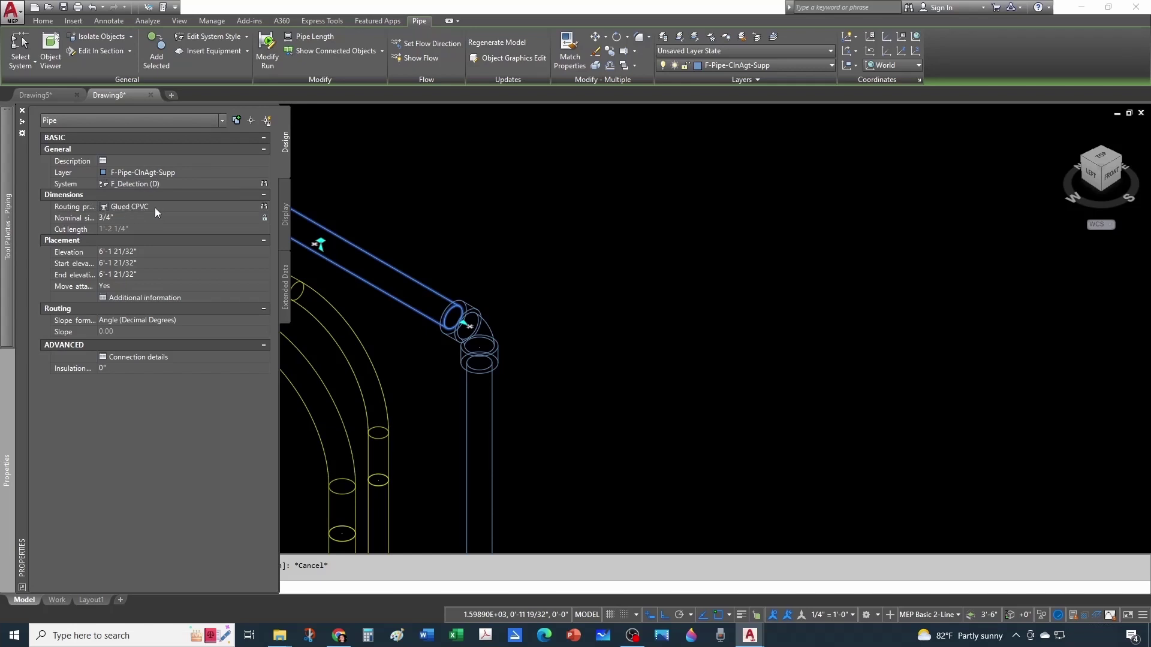
{"action": "key", "text": "Escape"}
{"action": "key", "text": "Escape"}
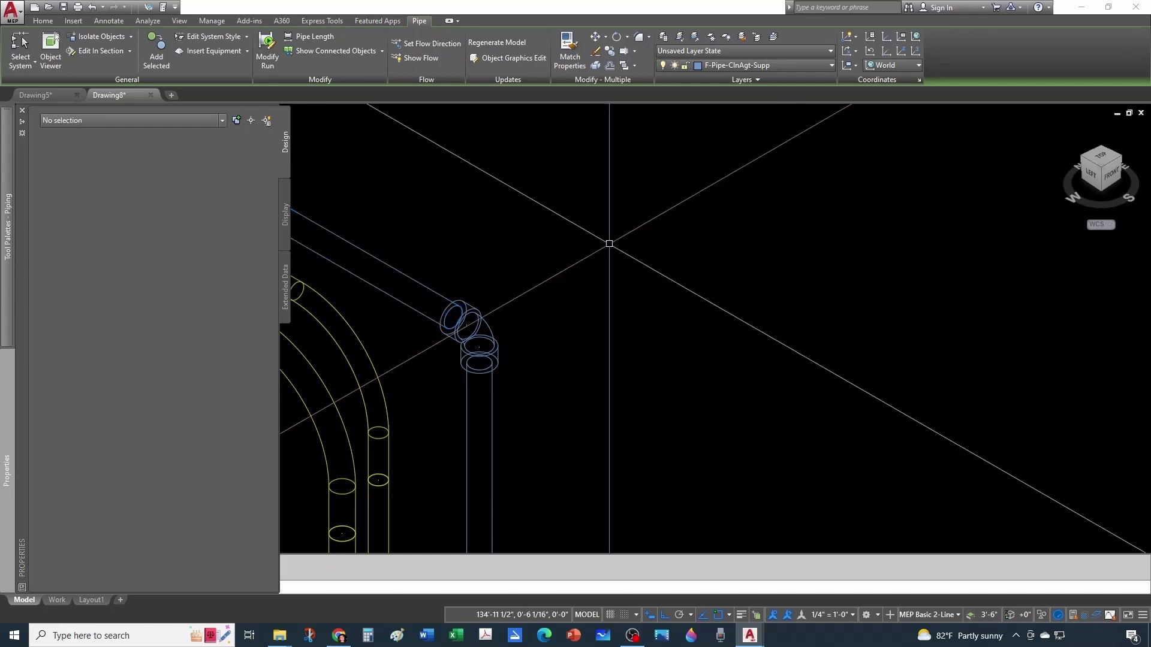
{"action": "scroll", "coordinate": [548, 252], "scroll_direction": "down", "scroll_amount": 5}
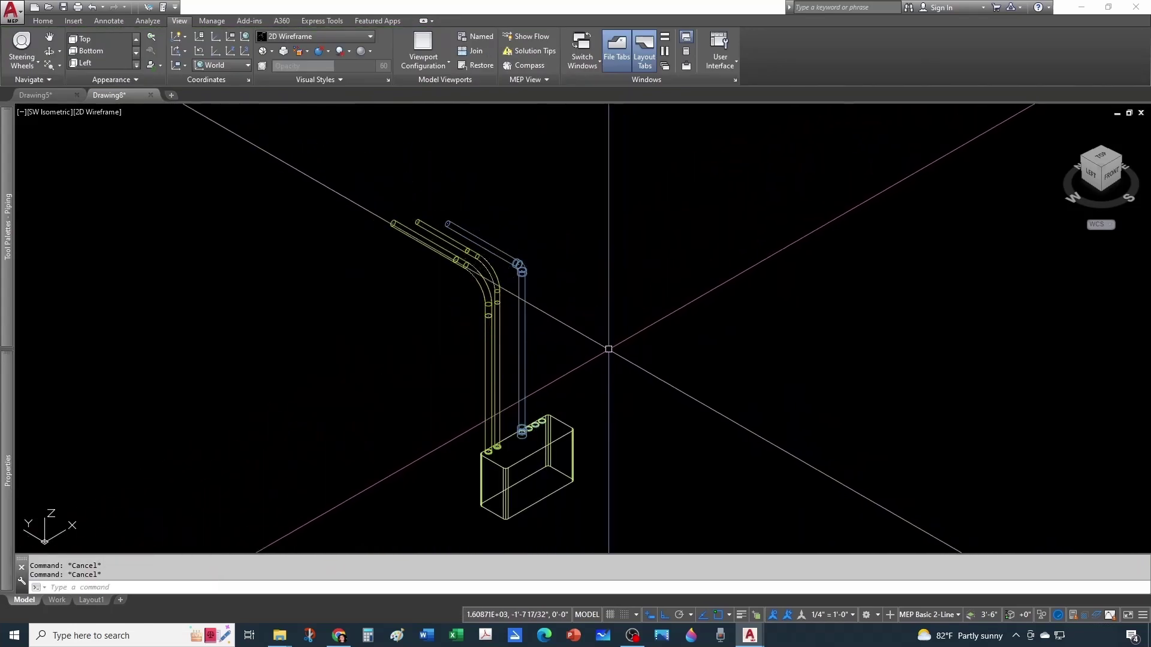
{"action": "scroll", "coordinate": [522, 433], "scroll_direction": "up", "scroll_amount": 10}
{"action": "scroll", "coordinate": [530, 333], "scroll_direction": "down", "scroll_amount": 5}
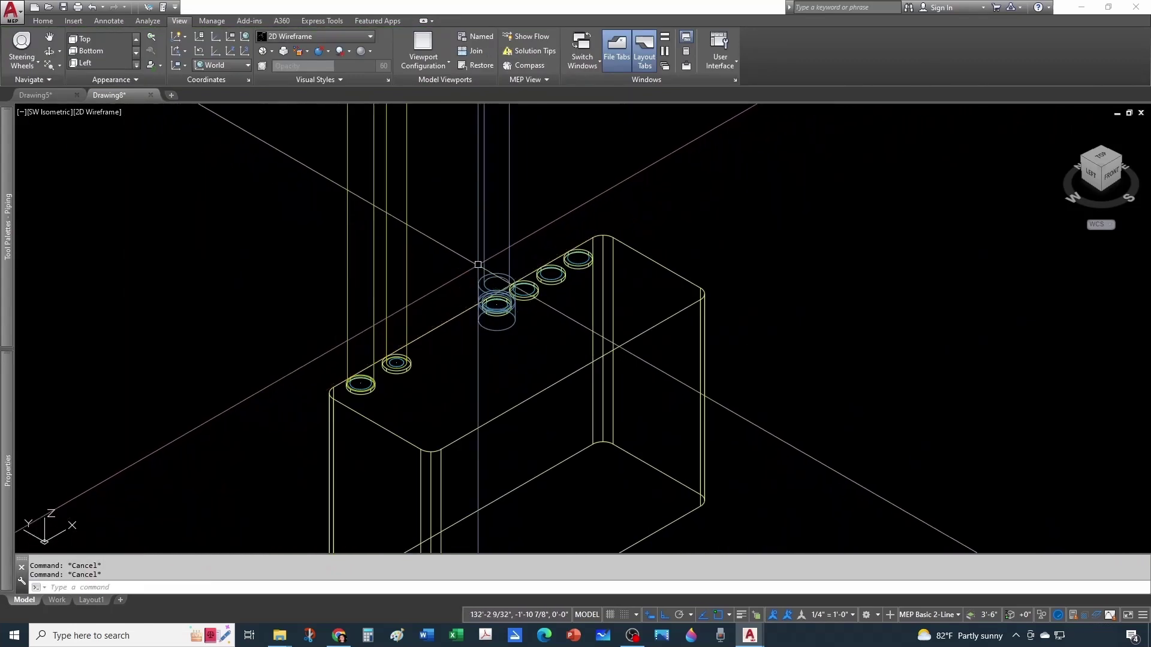
{"action": "left_click", "coordinate": [465, 245]}
{"action": "key", "text": "Escape"}
{"action": "scroll", "coordinate": [534, 375], "scroll_direction": "up", "scroll_amount": 3}
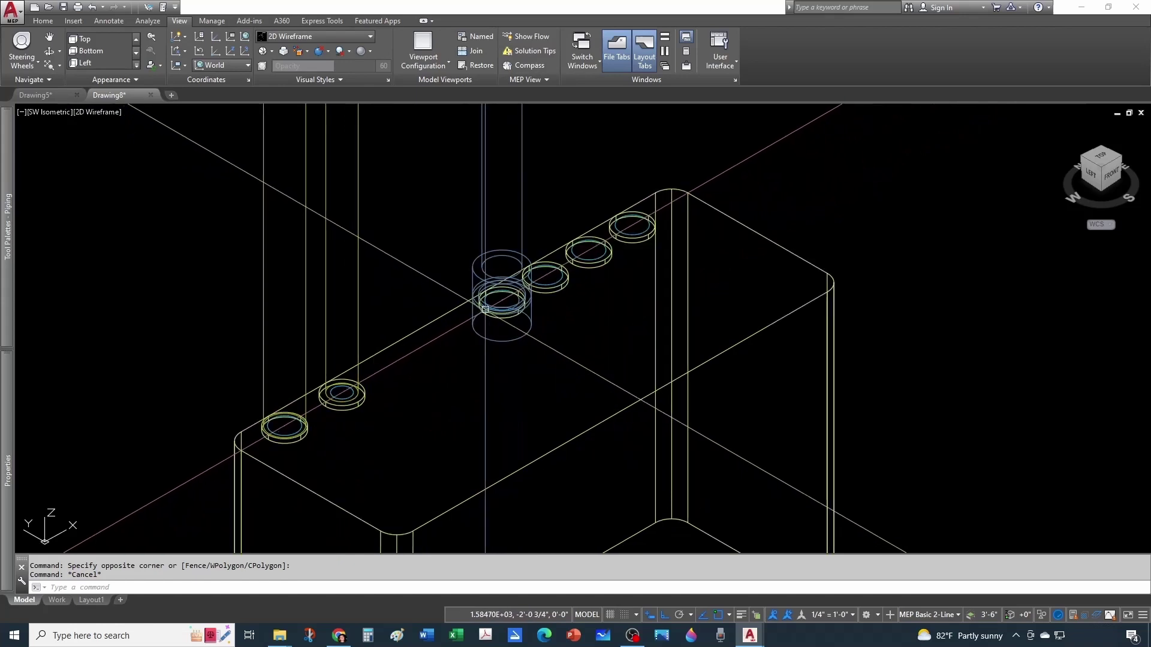
{"action": "scroll", "coordinate": [456, 329], "scroll_direction": "down", "scroll_amount": 5}
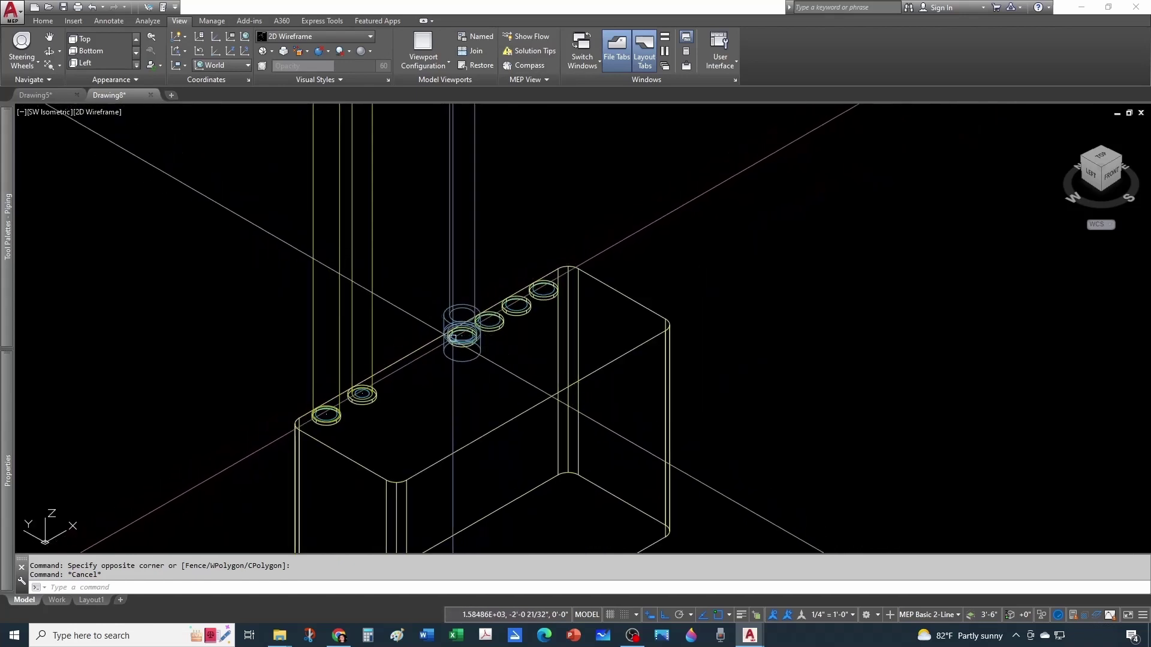
{"action": "scroll", "coordinate": [466, 339], "scroll_direction": "down", "scroll_amount": 6}
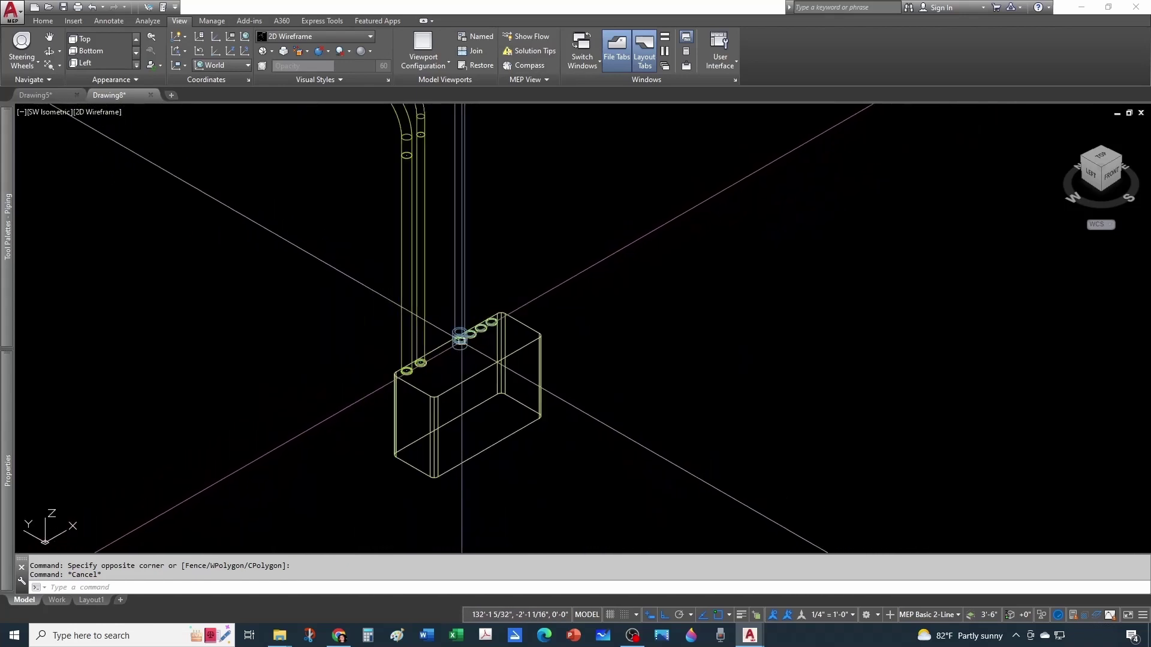
{"action": "key", "text": "Escape"}
{"action": "scroll", "coordinate": [465, 359], "scroll_direction": "up", "scroll_amount": 2}
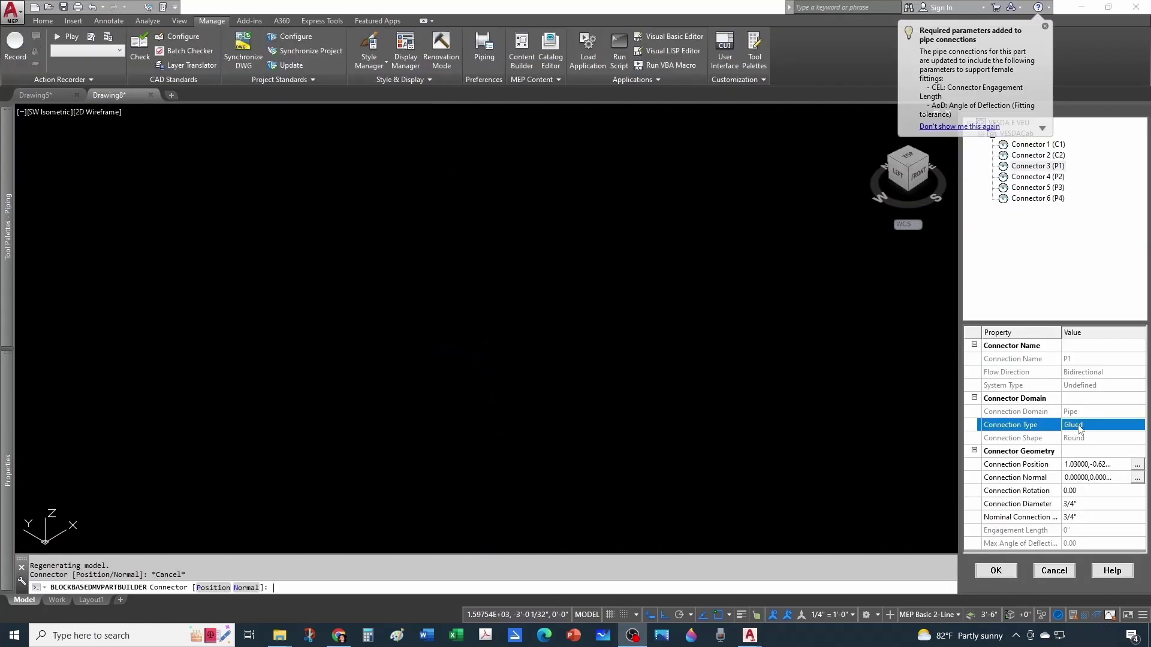
Open the Connection Type dropdown for the port
{"action": "left_click", "coordinate": [1078, 427]}
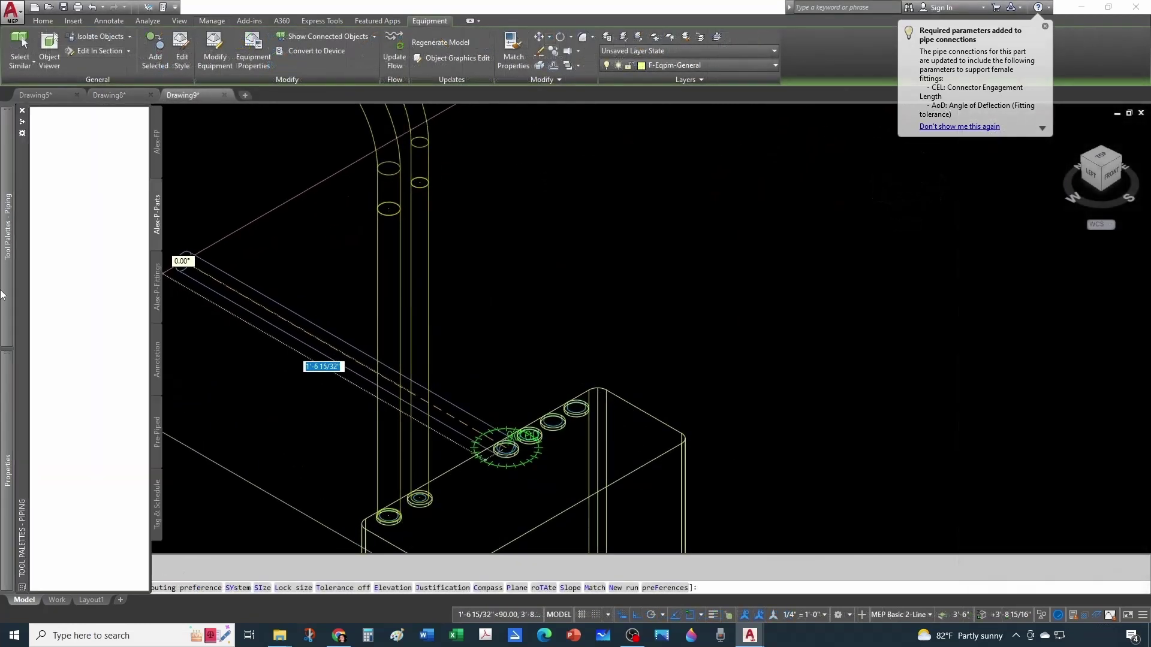
{"action": "mouse_move", "coordinate": [9, 433]}
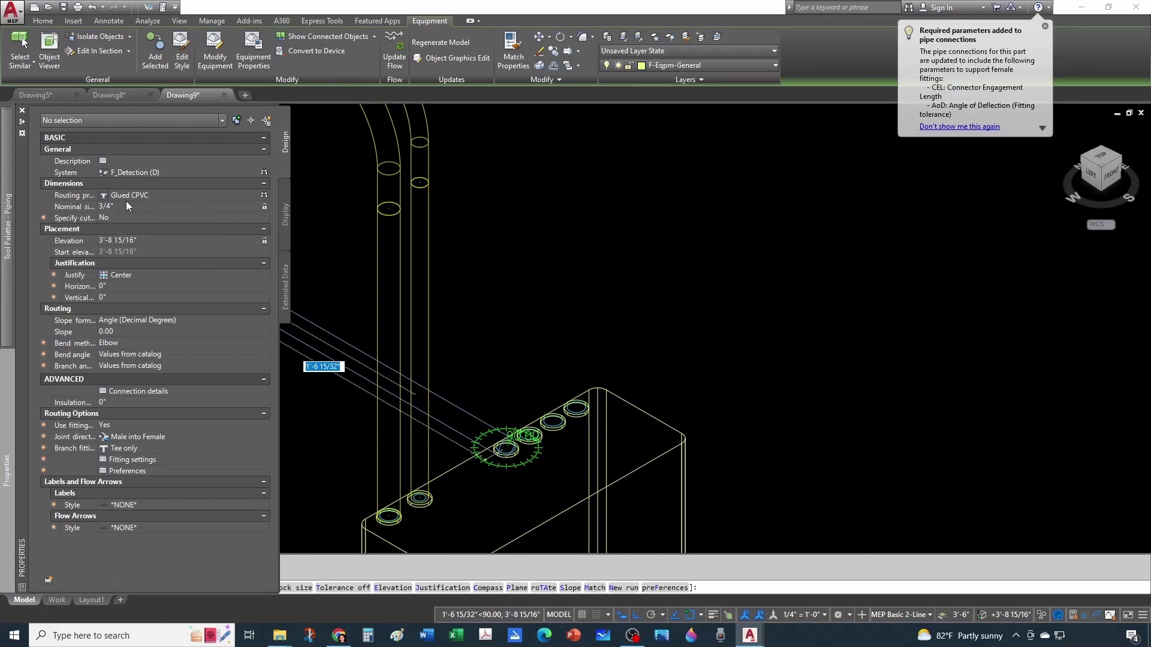
Complete the first pipe's riser and horizontal run, then route a second pipe from another top port
{"action": "scroll", "coordinate": [529, 258], "scroll_direction": "down", "scroll_amount": 3}
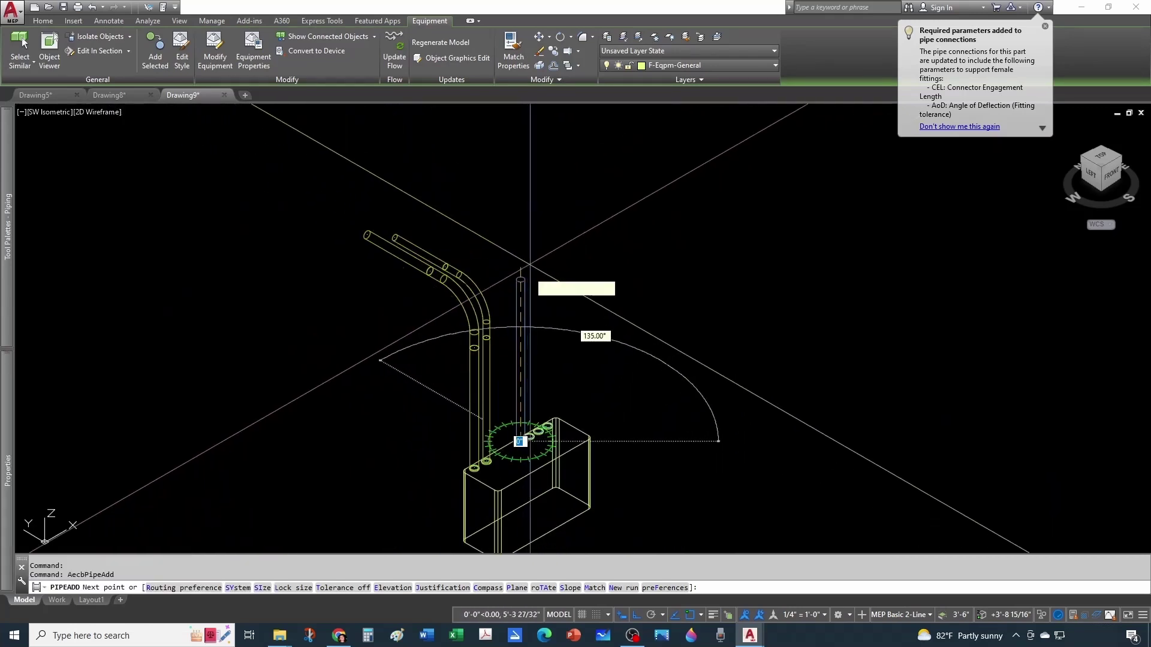
{"action": "left_click", "coordinate": [521, 245]}
{"action": "left_click", "coordinate": [463, 211]}
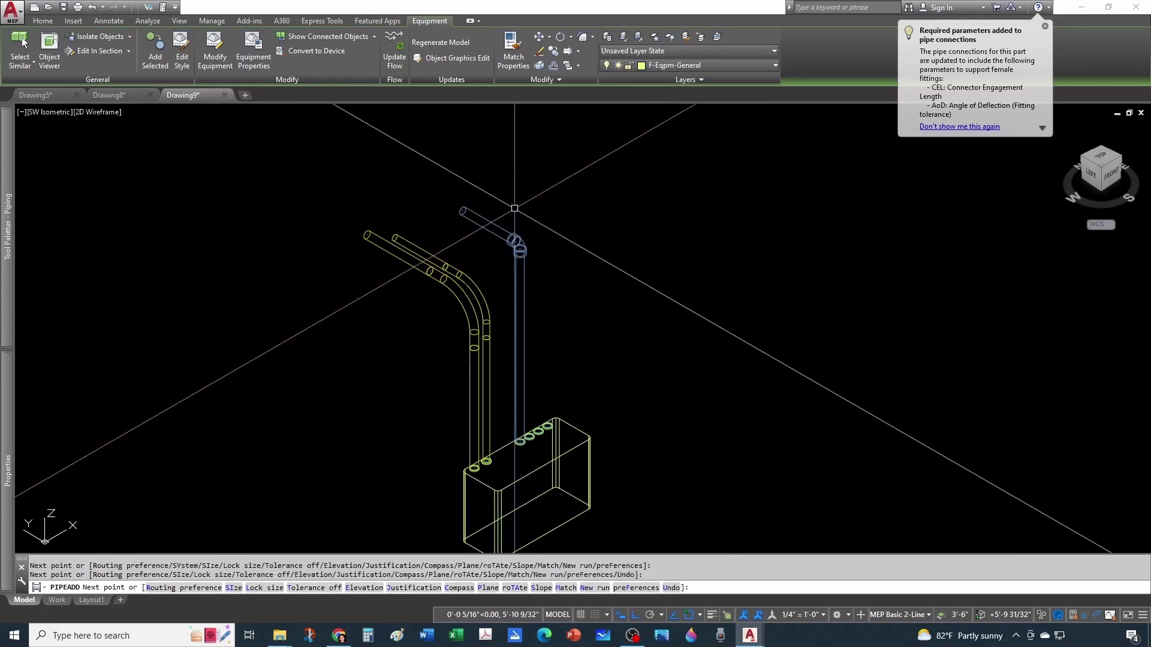
{"action": "key", "text": "Escape"}
{"action": "scroll", "coordinate": [556, 377], "scroll_direction": "up", "scroll_amount": 2}
{"action": "left_click", "coordinate": [511, 454]}
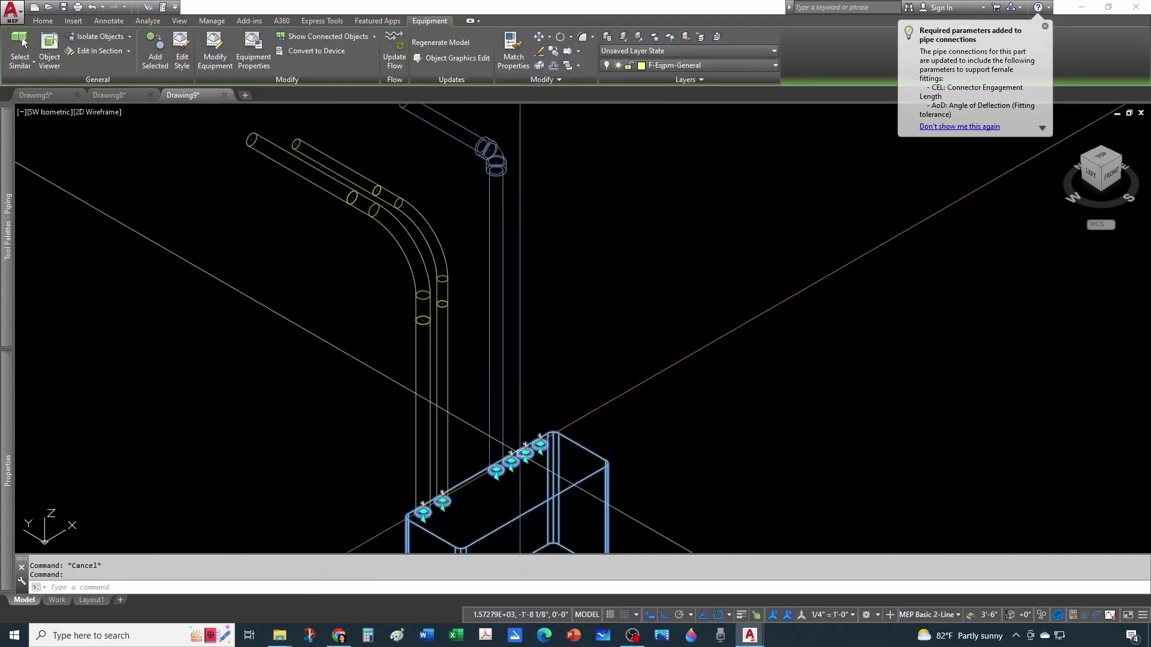
{"action": "left_click", "coordinate": [510, 454]}
{"action": "left_click", "coordinate": [513, 160]}
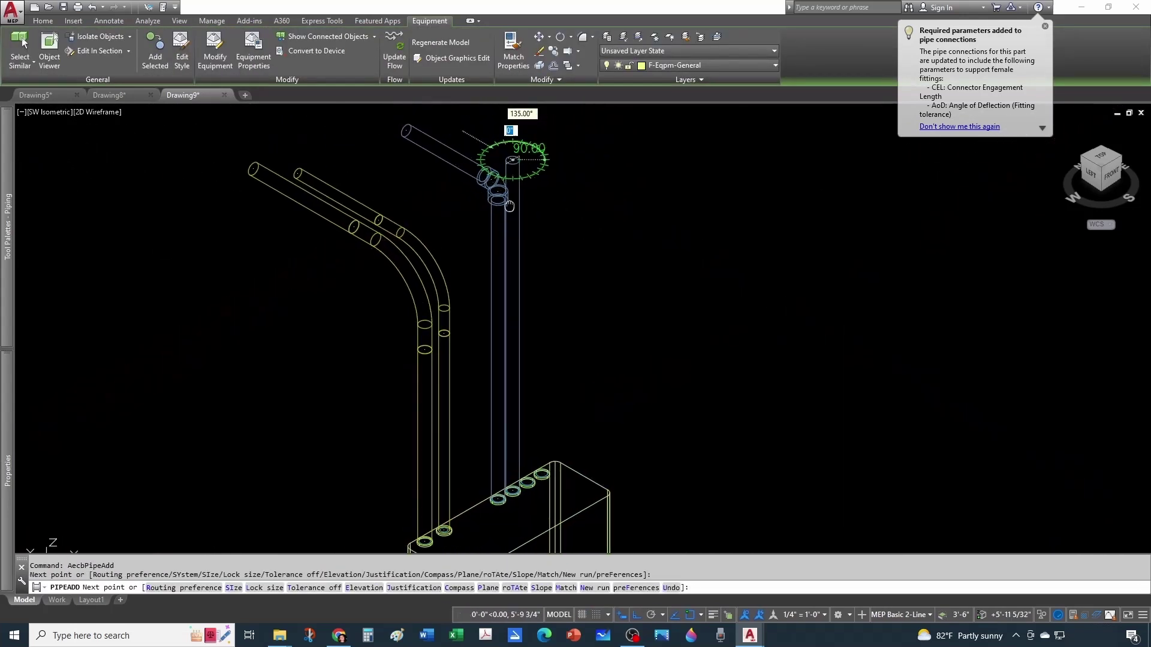
{"action": "scroll", "coordinate": [509, 205], "scroll_direction": "down", "scroll_amount": 2}
{"action": "left_click", "coordinate": [386, 180]}
{"action": "key", "text": "Escape"}
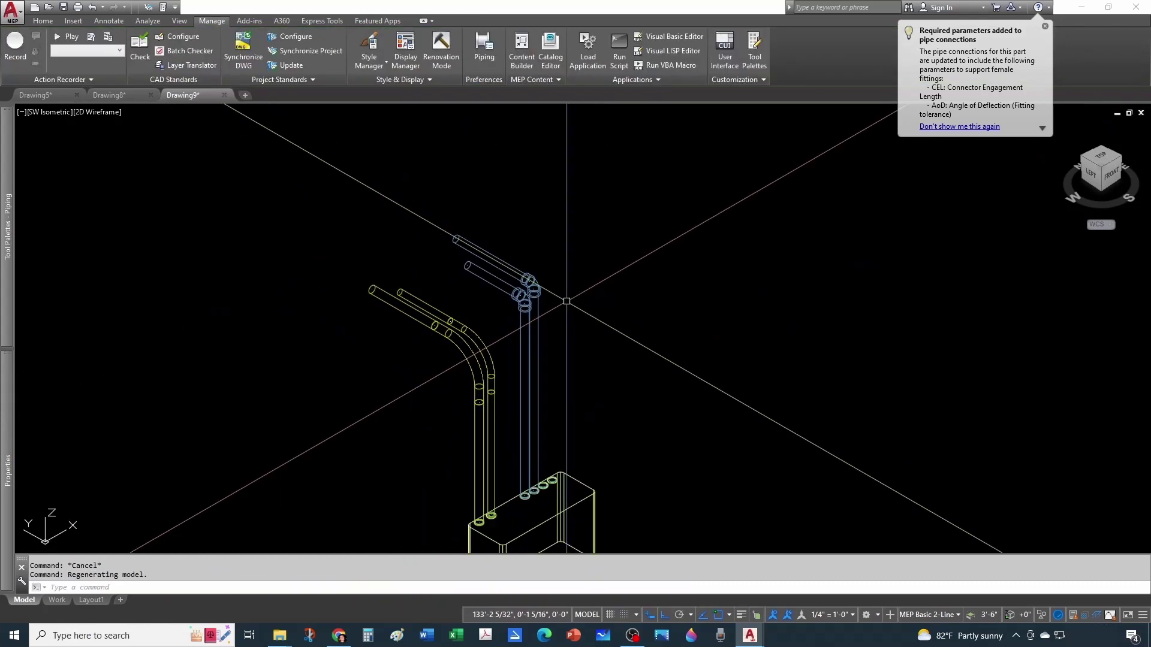
Route a third pipe up and sideways, then start the fourth pipe's riser from the last port
{"action": "left_click", "coordinate": [546, 480]}
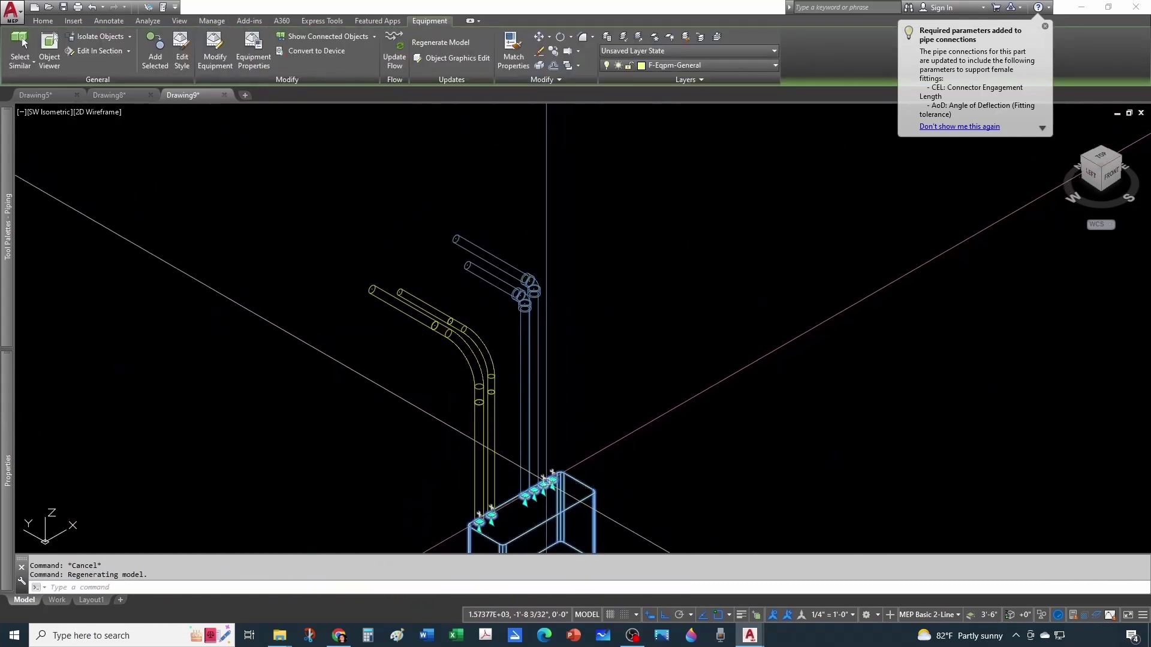
{"action": "left_click", "coordinate": [545, 481]}
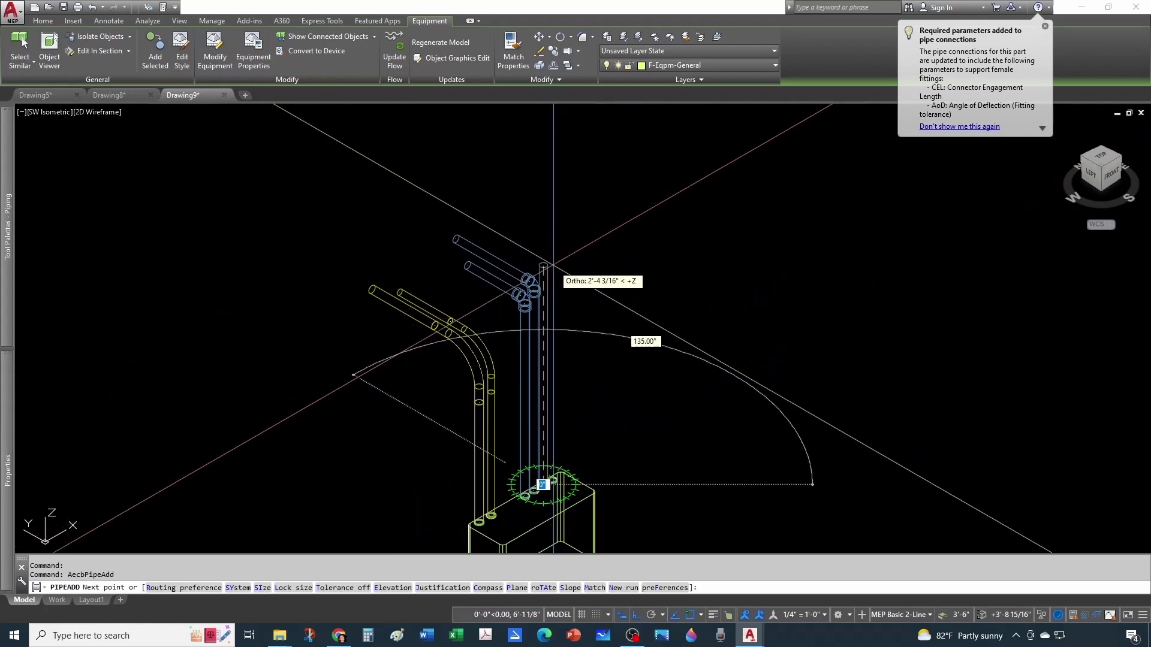
{"action": "left_click", "coordinate": [527, 250]}
{"action": "left_click", "coordinate": [481, 229]}
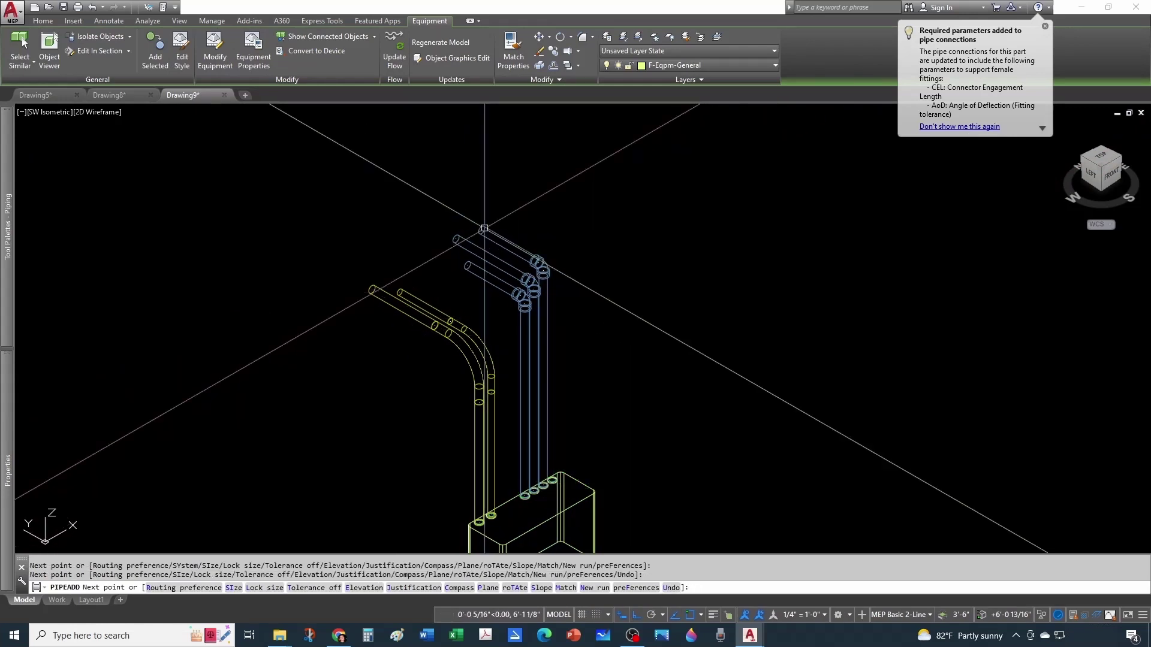
{"action": "key", "text": "Escape"}
{"action": "left_click", "coordinate": [597, 495]}
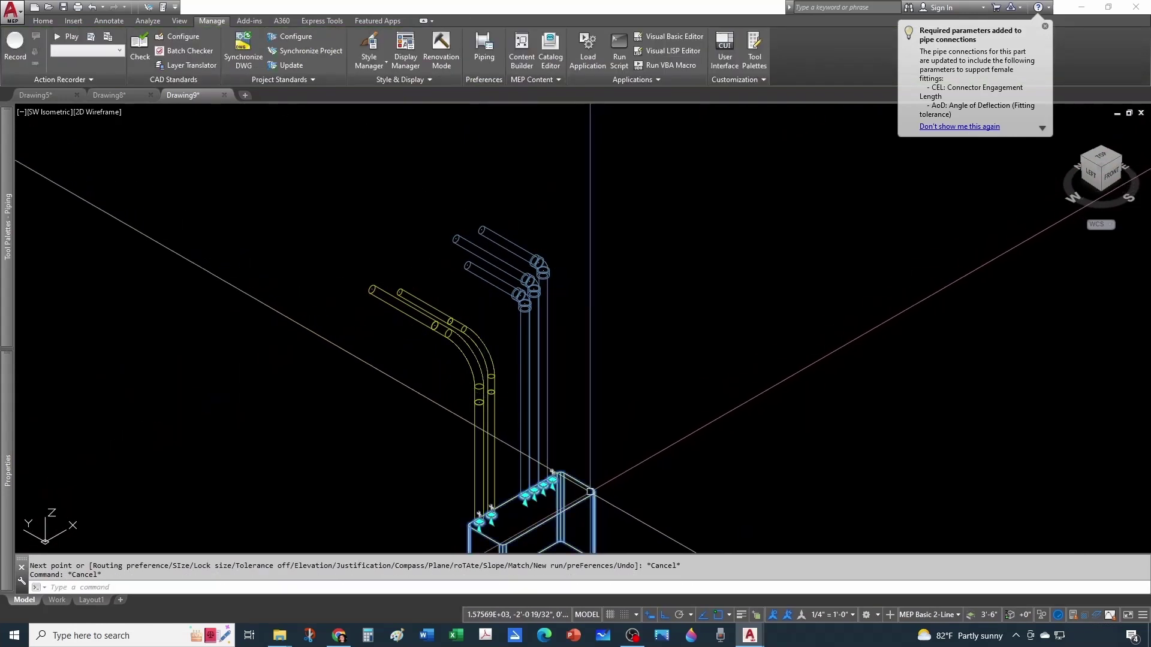
{"action": "left_click", "coordinate": [552, 473]}
{"action": "left_click", "coordinate": [552, 245]}
Shade the cabinet and pipes with the Conceptual visual style and orbit toward a frontal view
{"action": "key", "text": "Escape"}
{"action": "key", "text": "Escape"}
{"action": "scroll", "coordinate": [574, 245], "scroll_direction": "down", "scroll_amount": 2}
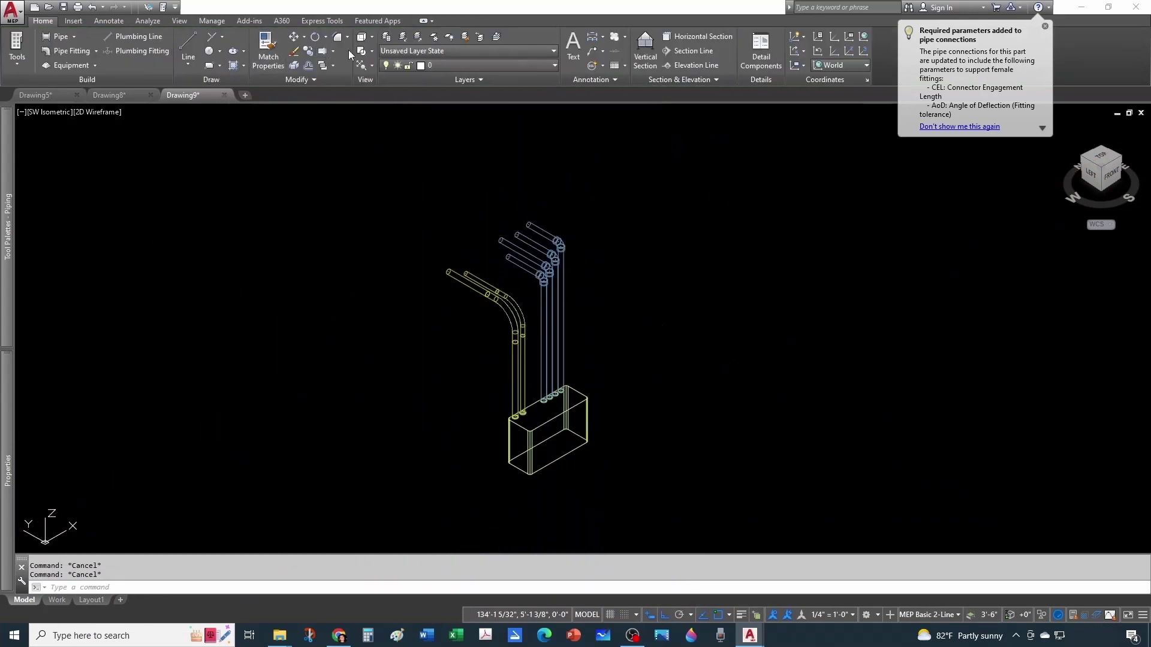
{"action": "left_click", "coordinate": [372, 52]}
{"action": "left_click", "coordinate": [395, 142]}
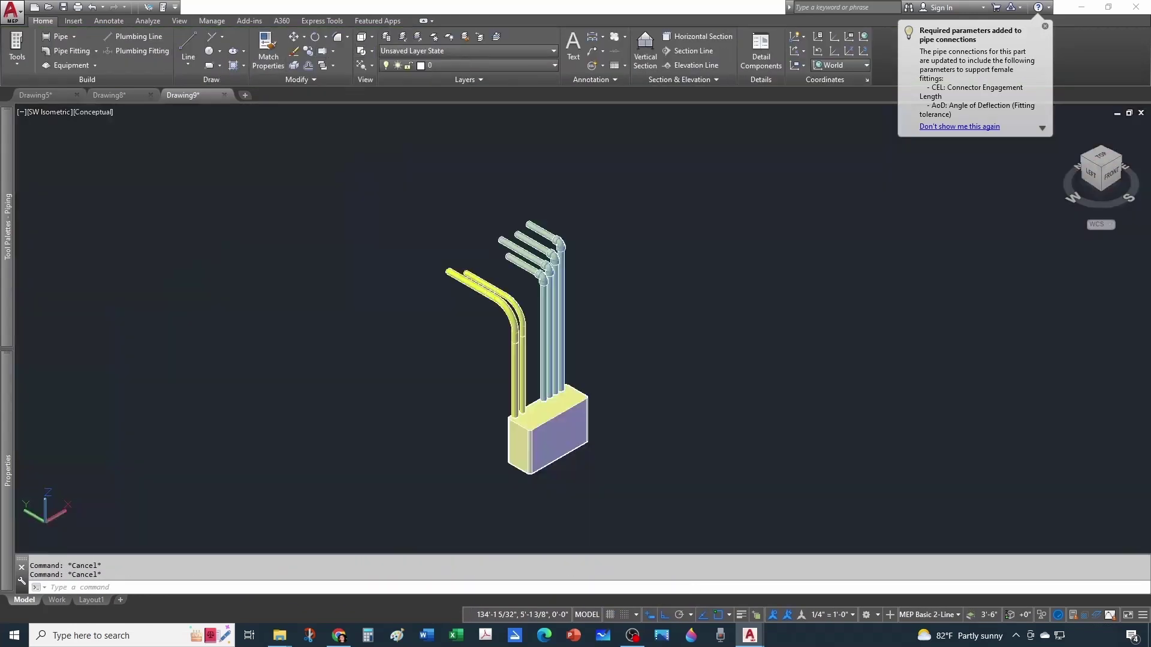
{"action": "middle_click_drag", "start_coordinate": [606, 501], "coordinate": [534, 326], "text": "shift"}
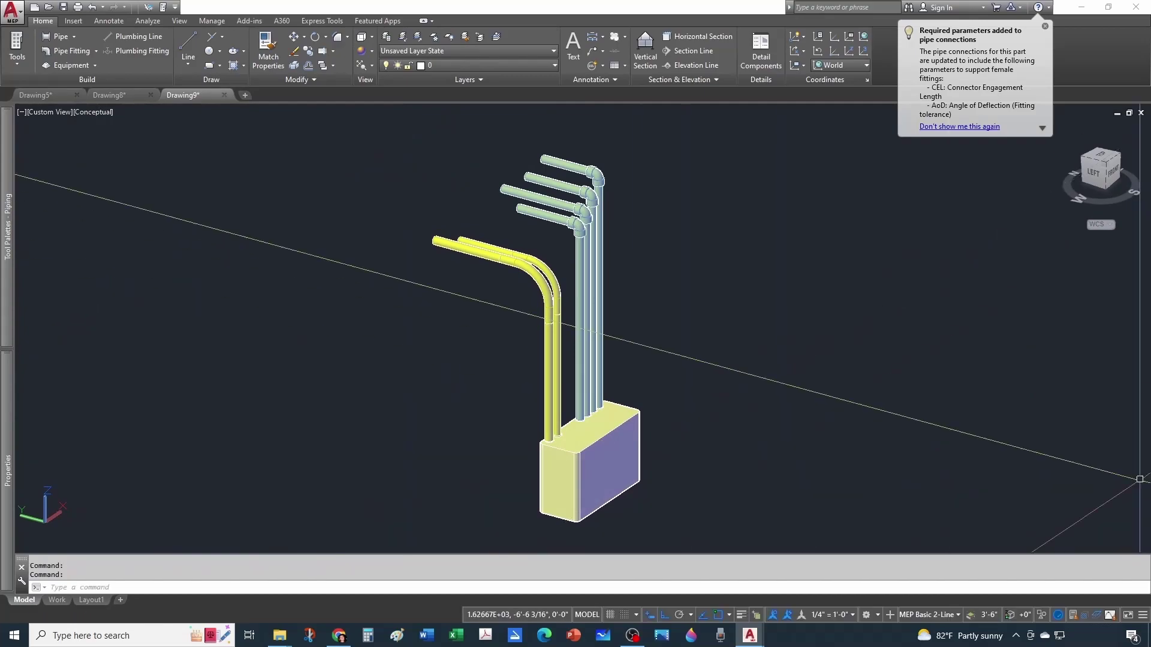